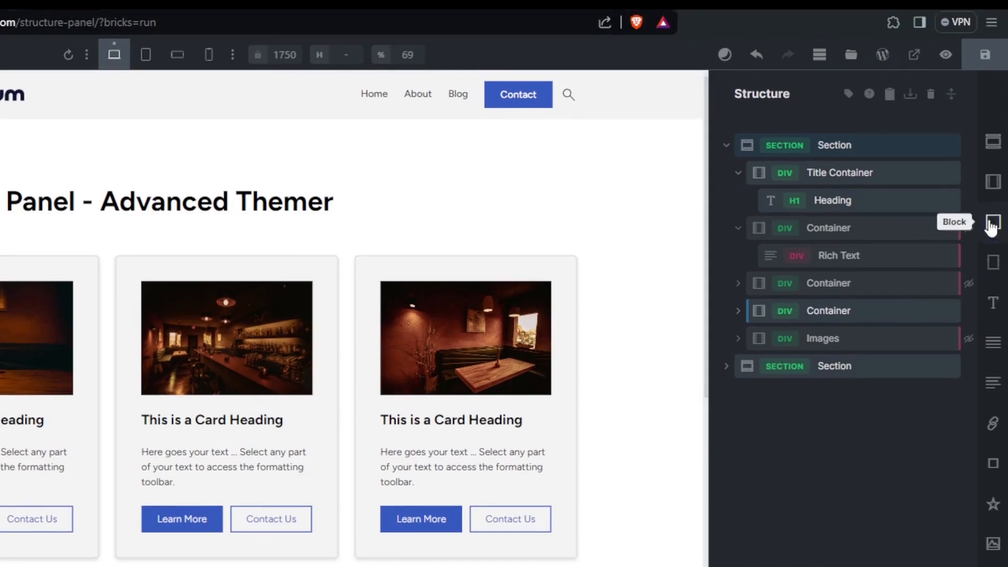
key("ctrl+shift")
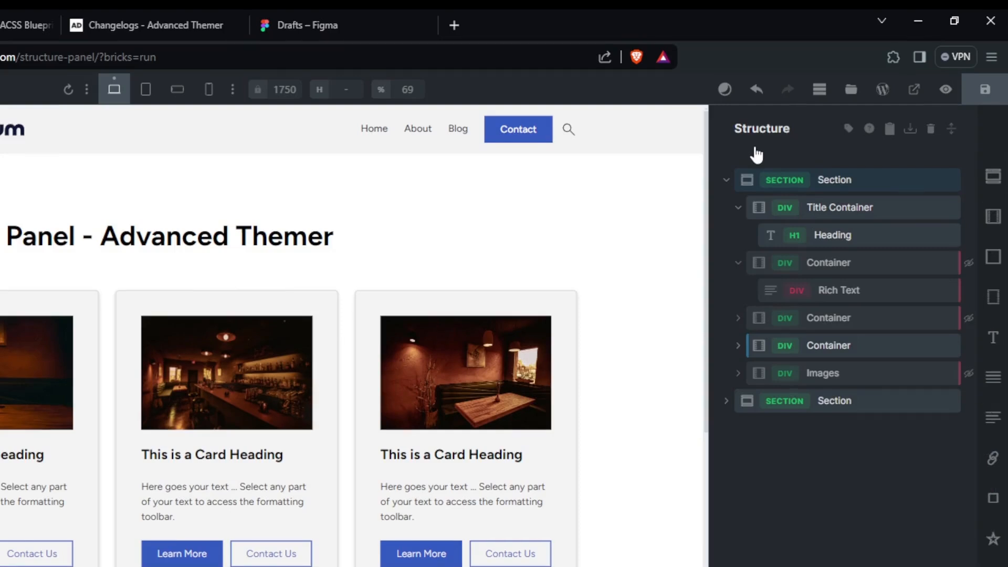
left_click_drag(754, 153, 735, 173)
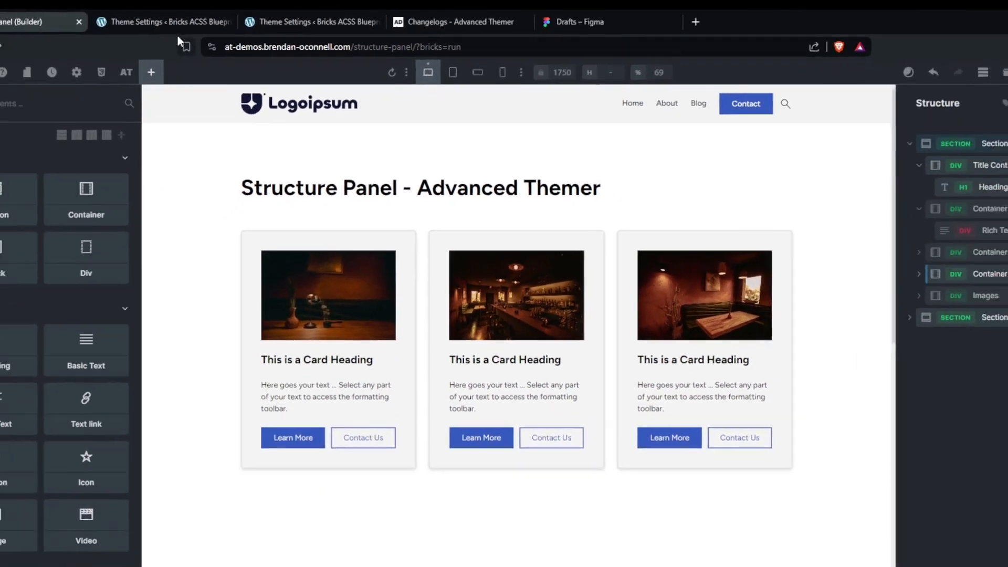
Switch to the Advanced Themer theme settings and review the Structure Panel builder tweaks.
left_click(96, 22)
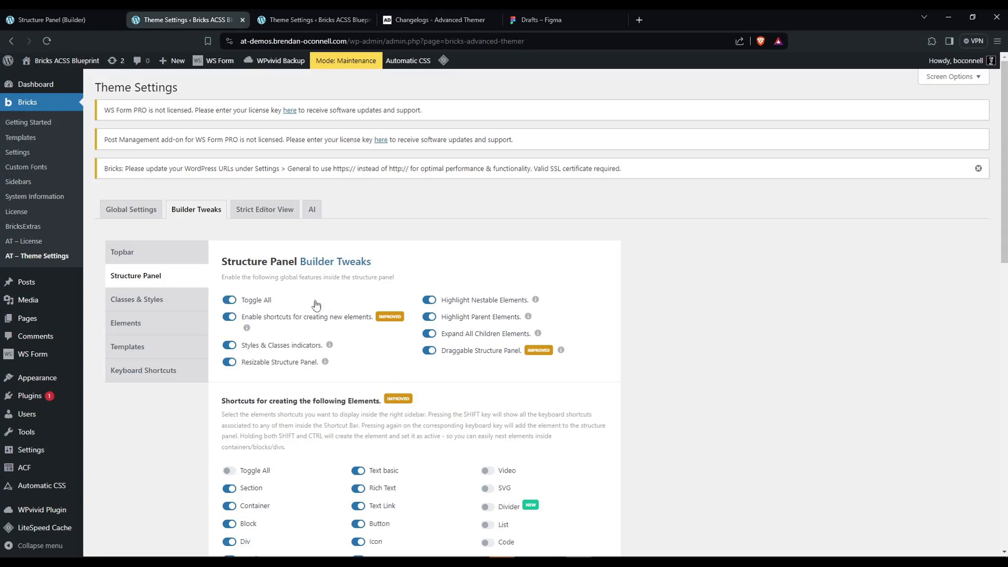
scroll(649, 363, "down", 3)
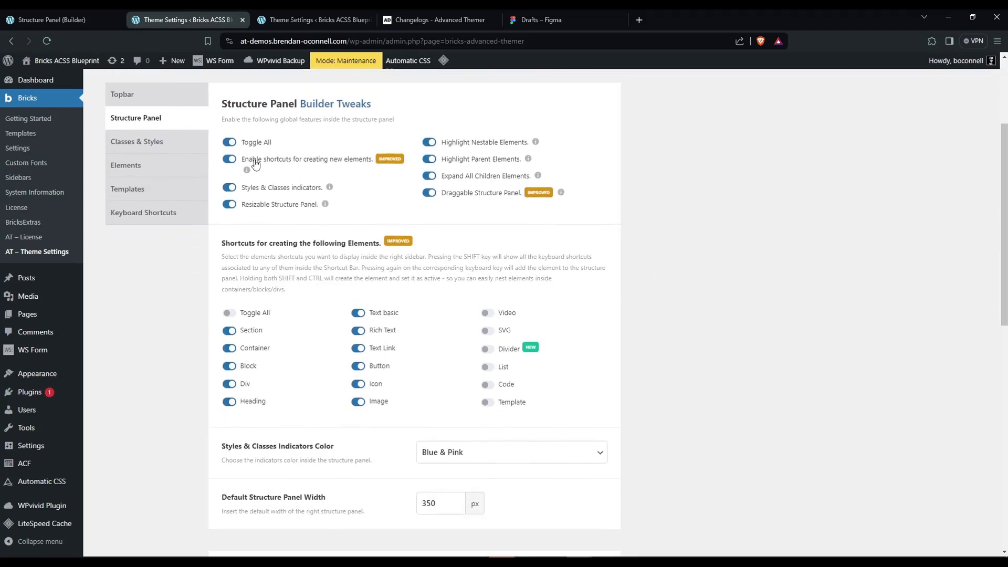
Try toggling the new-element shortcuts setting and the Code element shortcut, restore both, and check the shortcut bar in the builder.
left_click(230, 159)
left_click(229, 160)
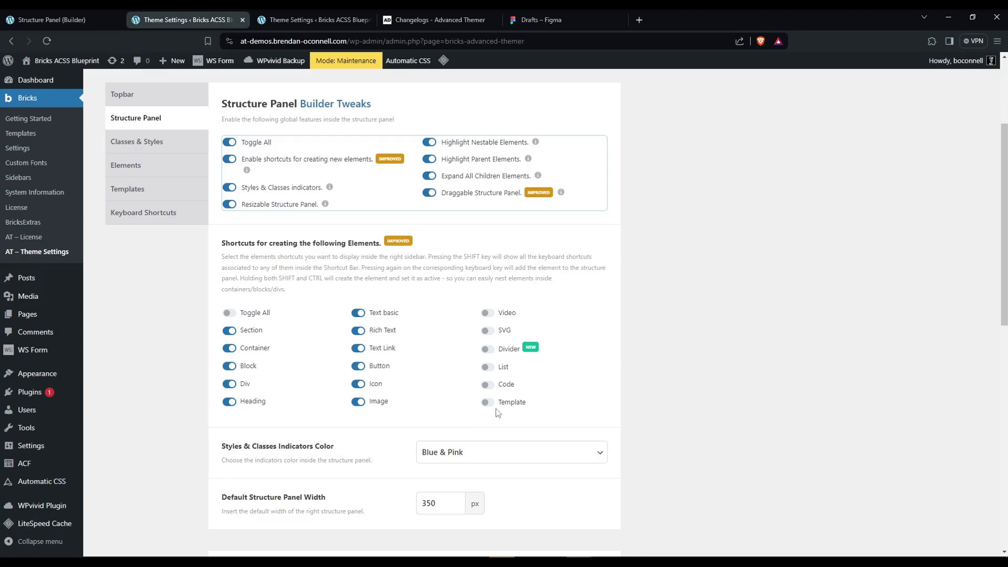
left_click(487, 385)
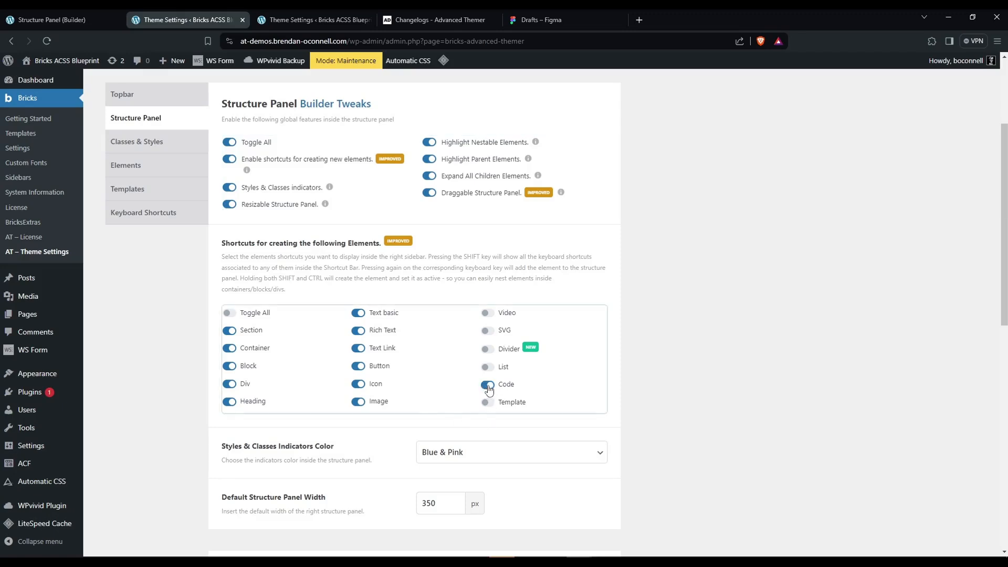
left_click(489, 386)
left_click(79, 18)
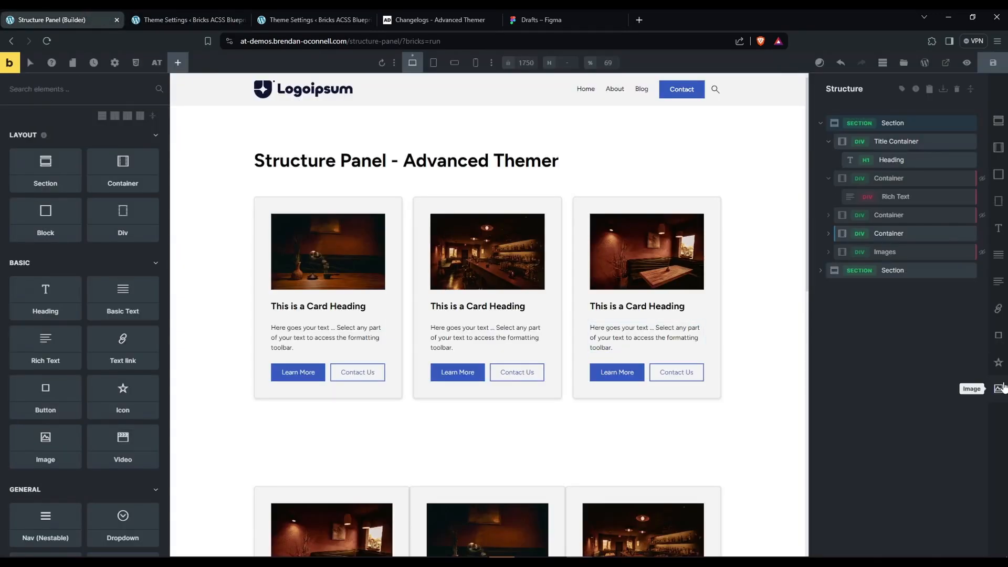
left_click(170, 21)
Disable the contextual menu's Extend Classes & Styles, Class Converter and Component Class Manager shortcuts and save the settings.
scroll(428, 330, "down", 3)
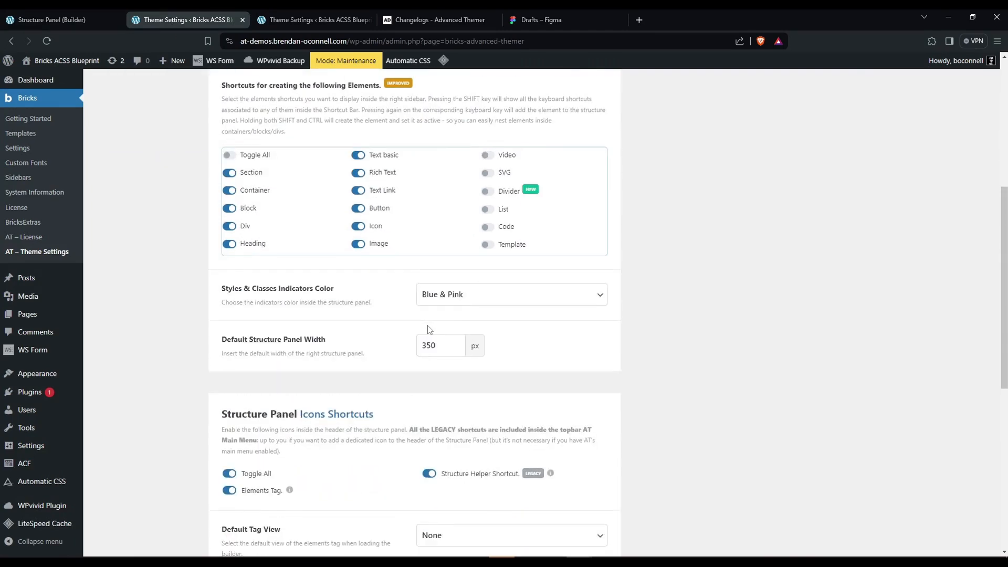
scroll(428, 329, "down", 2)
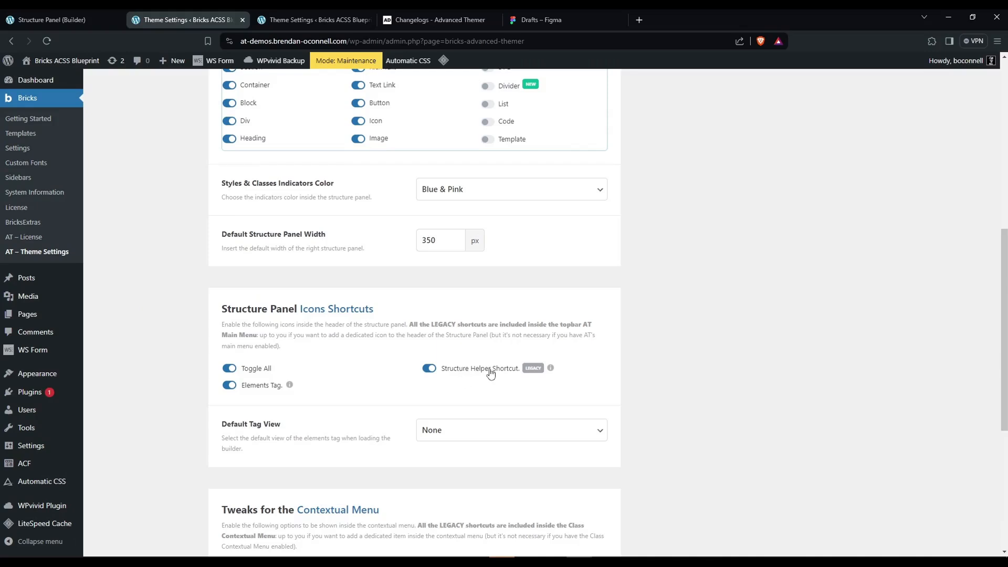
scroll(346, 379, "down", 3)
scroll(351, 374, "down", 1)
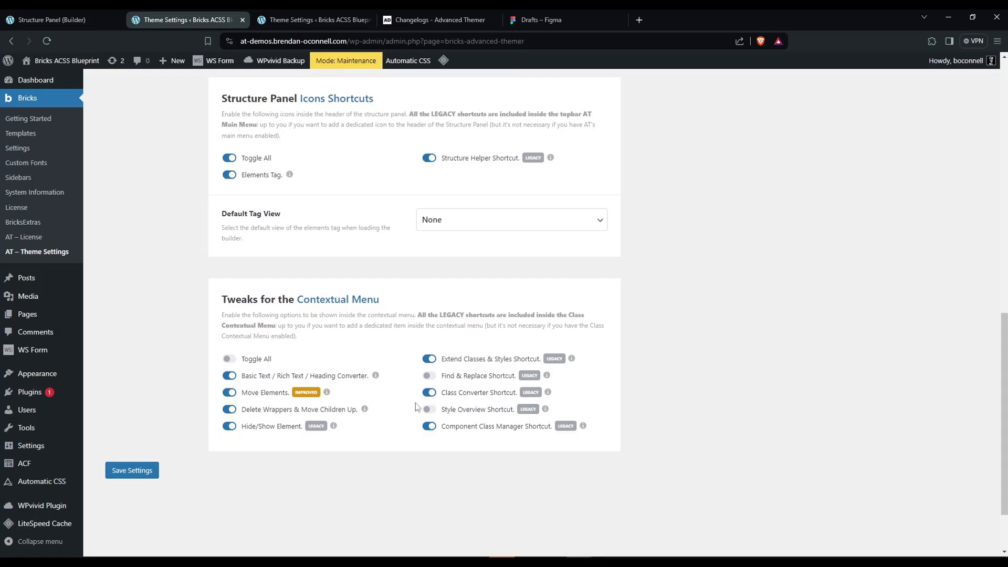
left_click(428, 359)
left_click(429, 393)
left_click(429, 426)
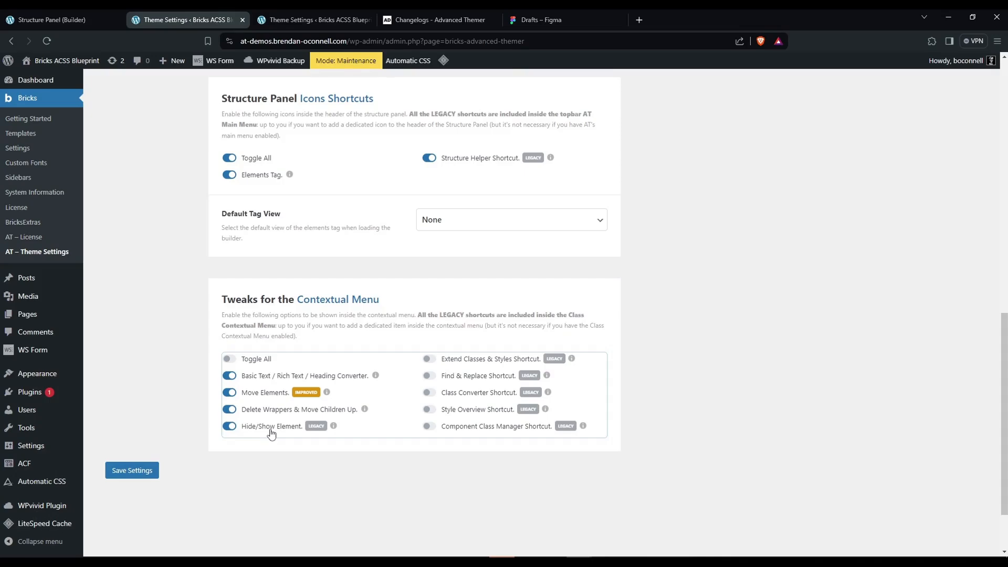
left_click(140, 471)
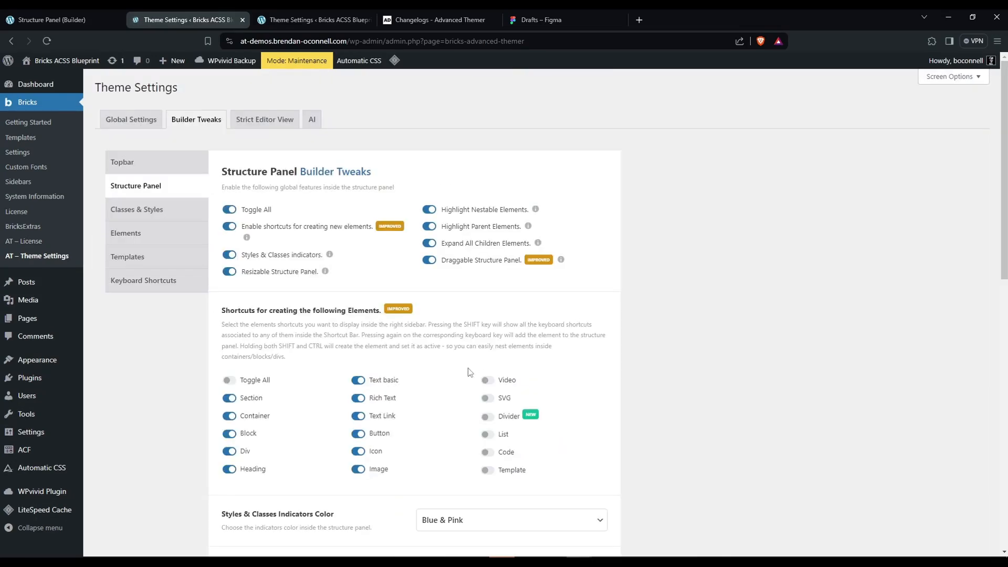
Review the saved contextual menu tweaks and look at the AT Main Menu in the builder.
scroll(470, 372, "down", 10)
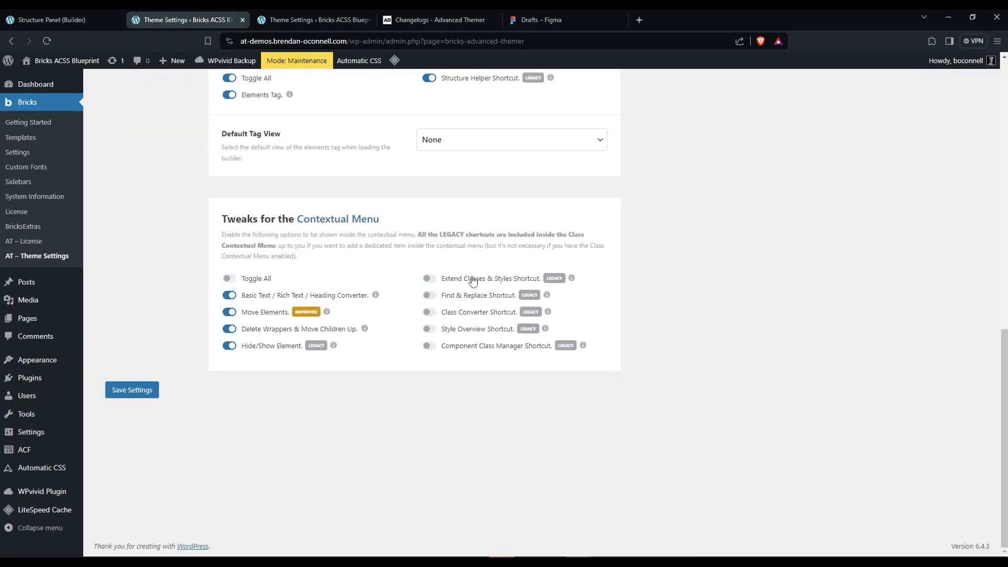
left_click(70, 22)
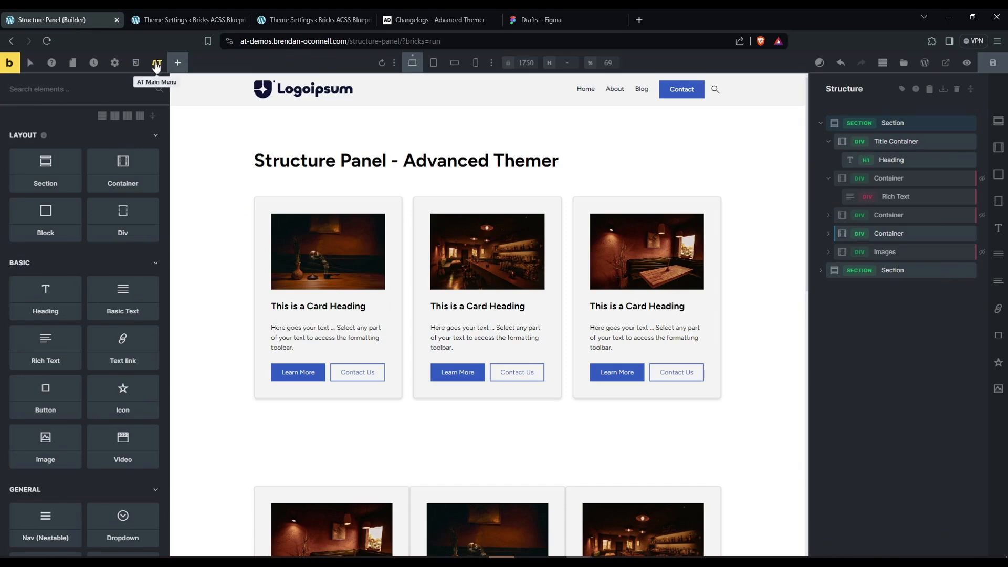
left_click(157, 62)
left_click(157, 62)
left_click(150, 21)
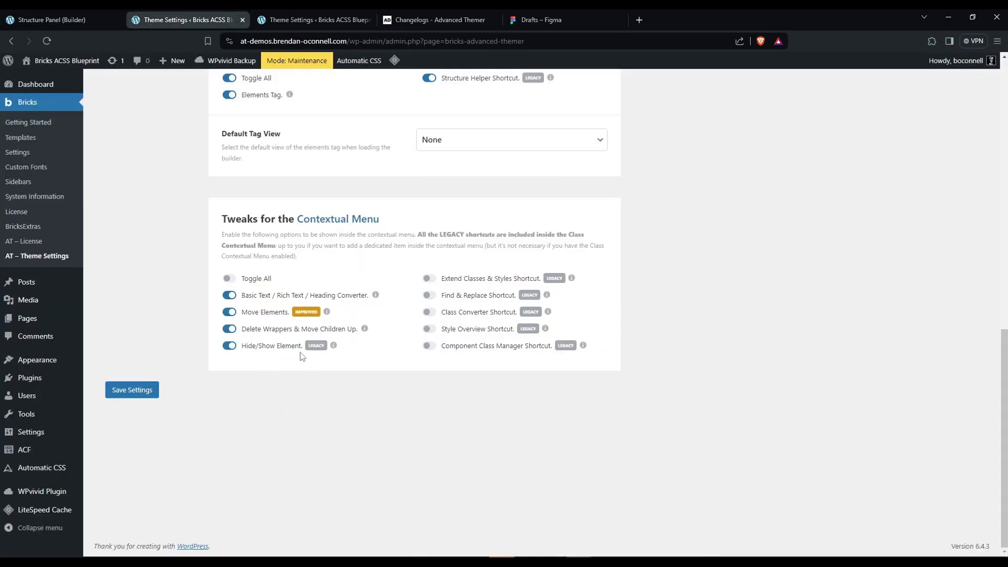
Return to the page builder and view the contextual menu of the hidden container holding the rich text.
left_click(51, 20)
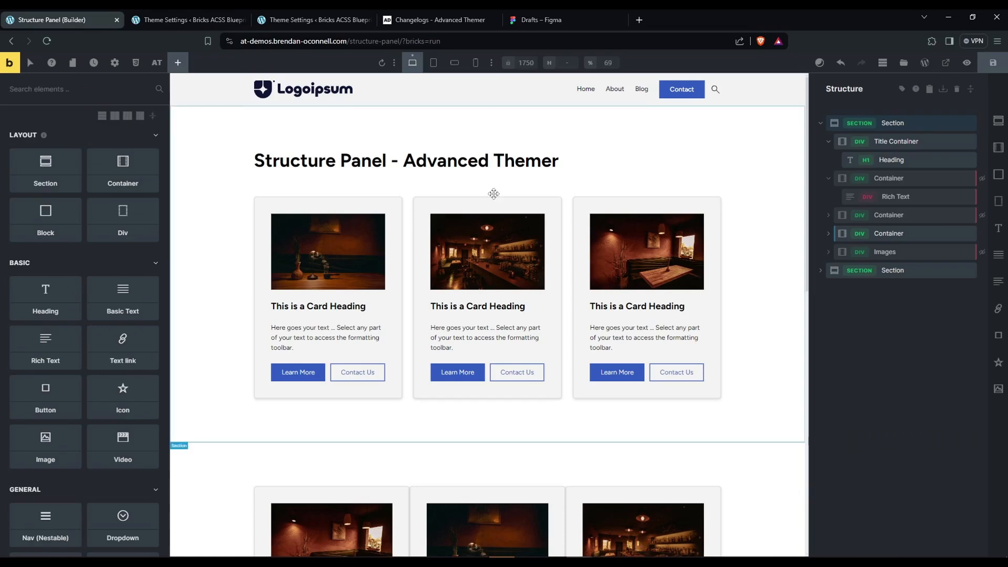
right_click(894, 179)
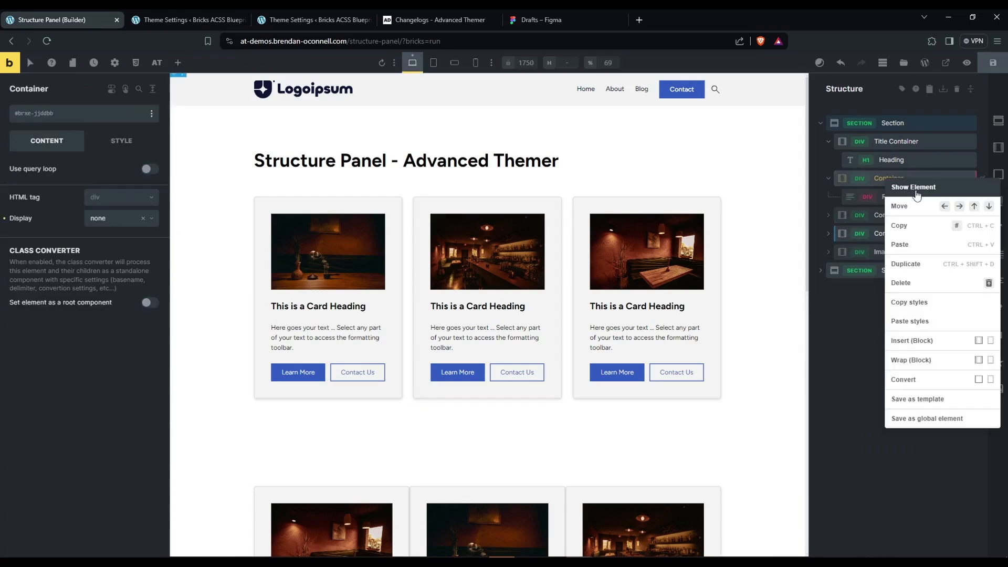
left_click(881, 175)
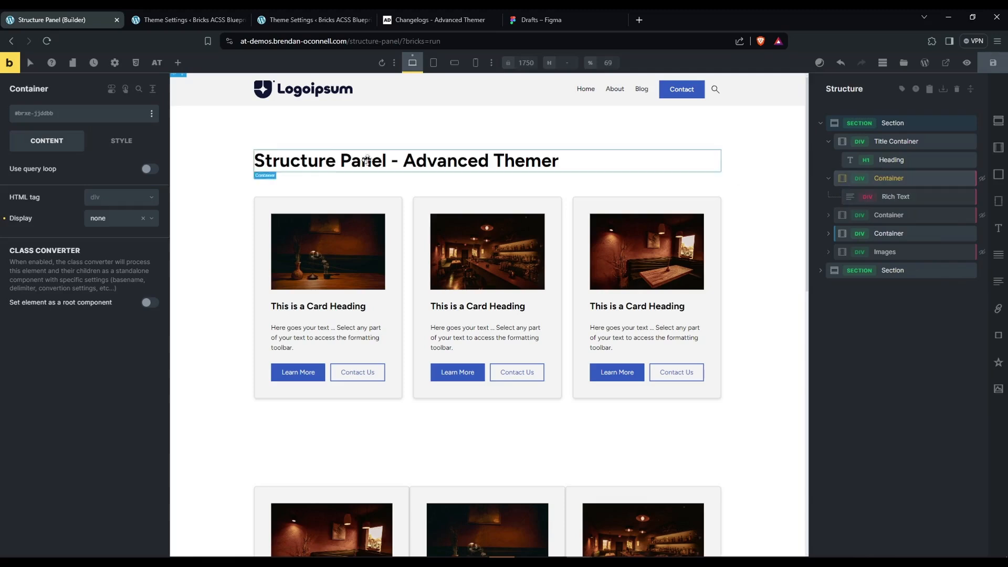
Show the hidden rich text container from its class contextual menu and hide it again from the structure panel.
left_click(152, 115)
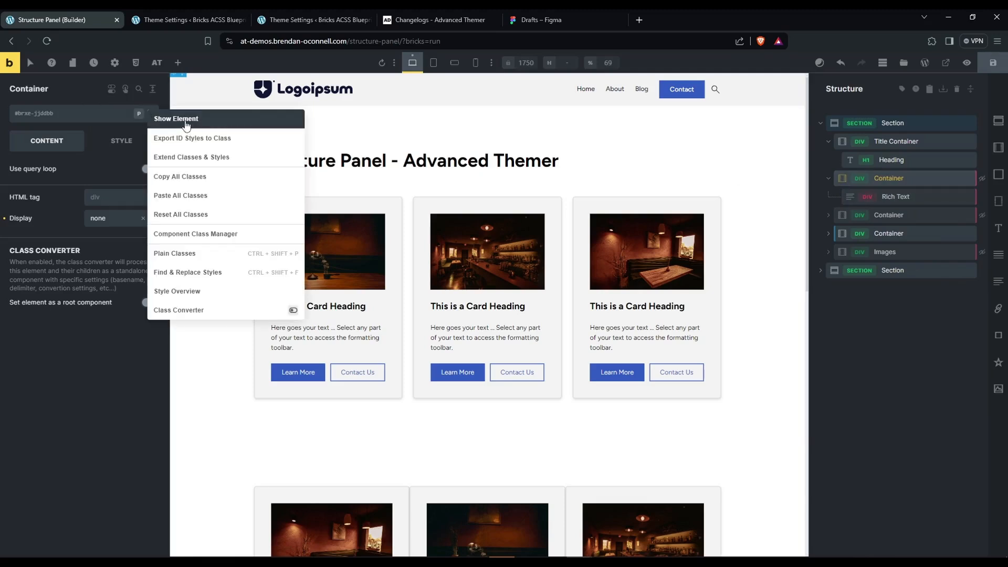
left_click(190, 123)
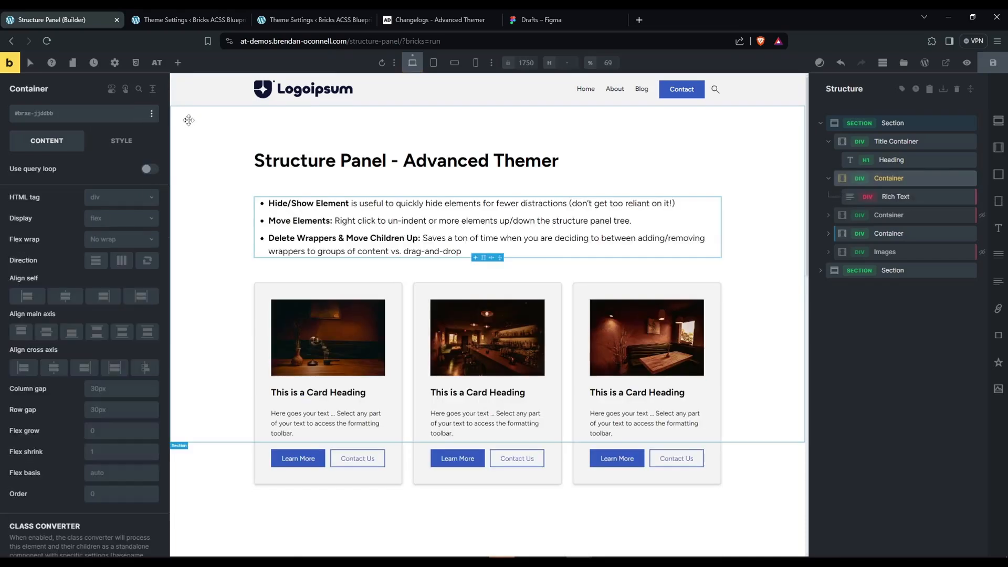
right_click(880, 180)
left_click(899, 189)
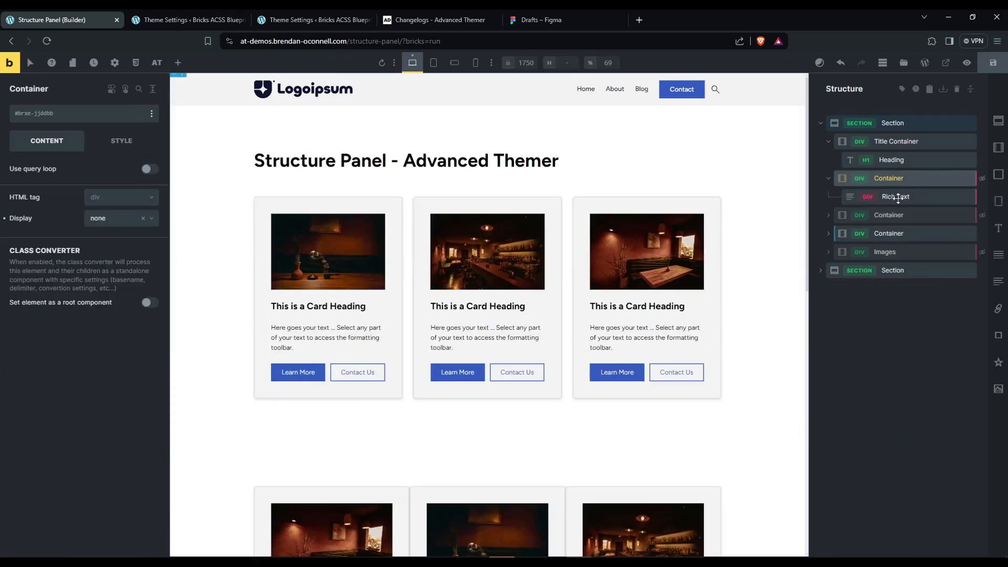
Expand the first card grid container and view the first My Card's class contextual menu at element ID level.
left_click(830, 234)
left_click(828, 233)
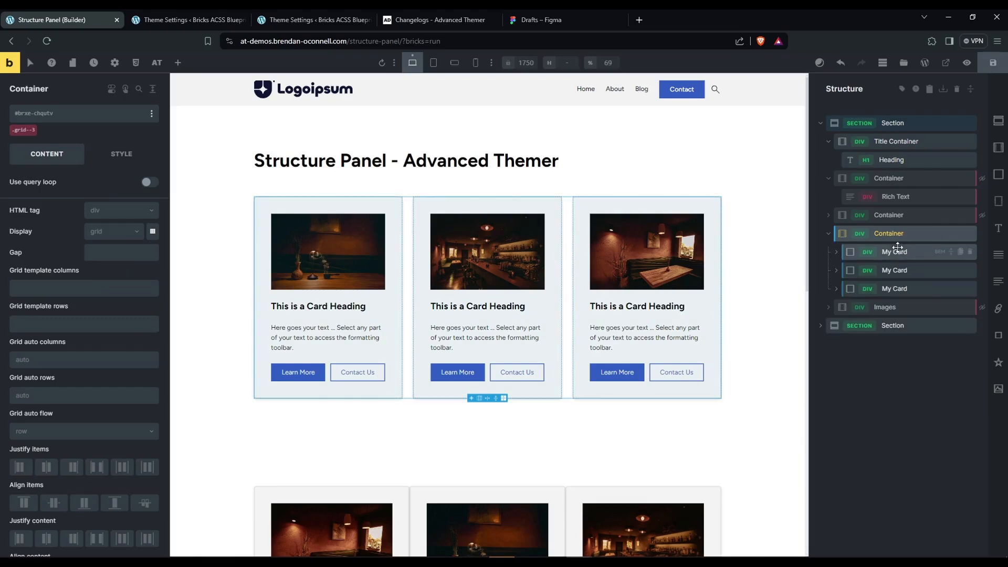
left_click(894, 252)
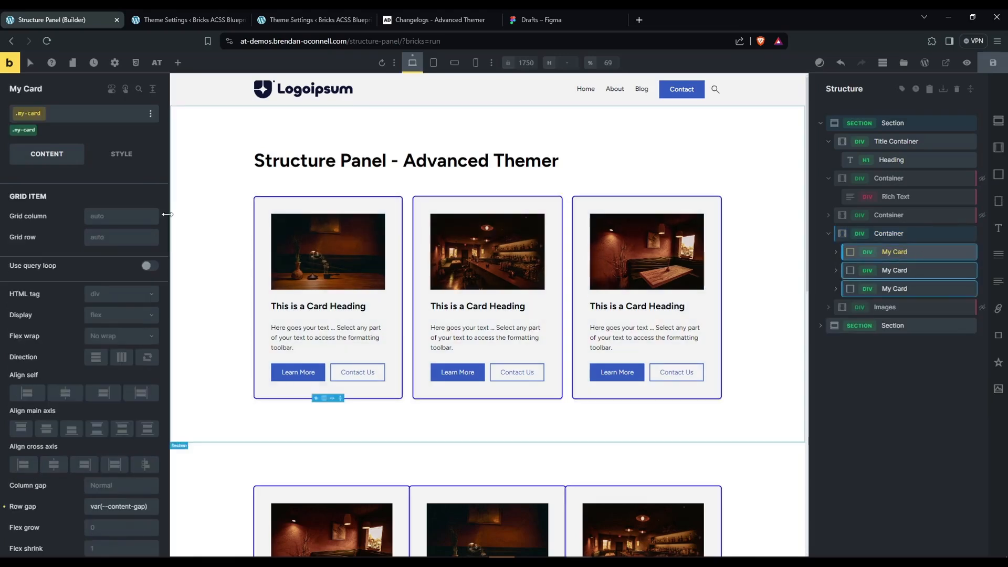
left_click(150, 114)
left_click(26, 129)
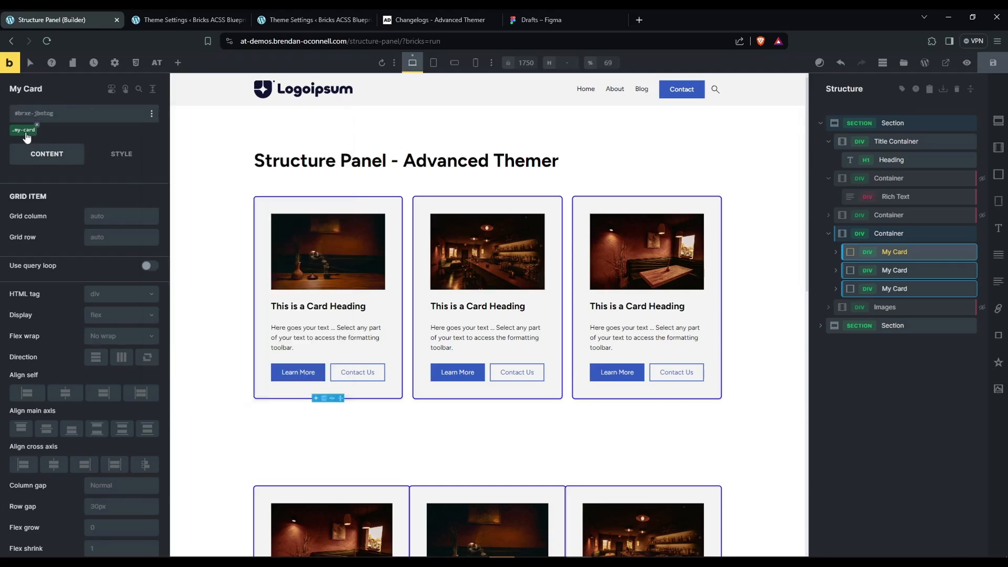
left_click(150, 113)
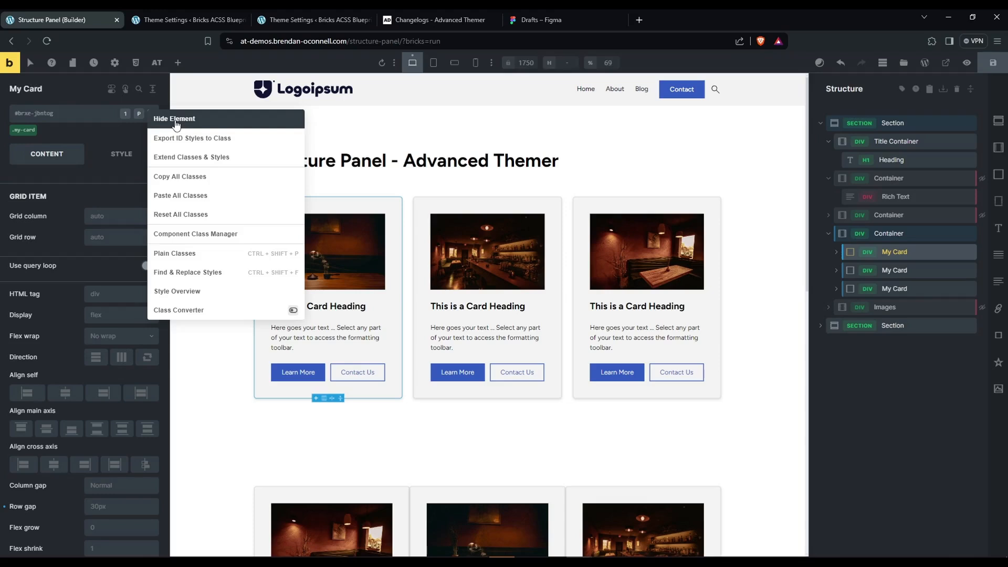
left_click(846, 364)
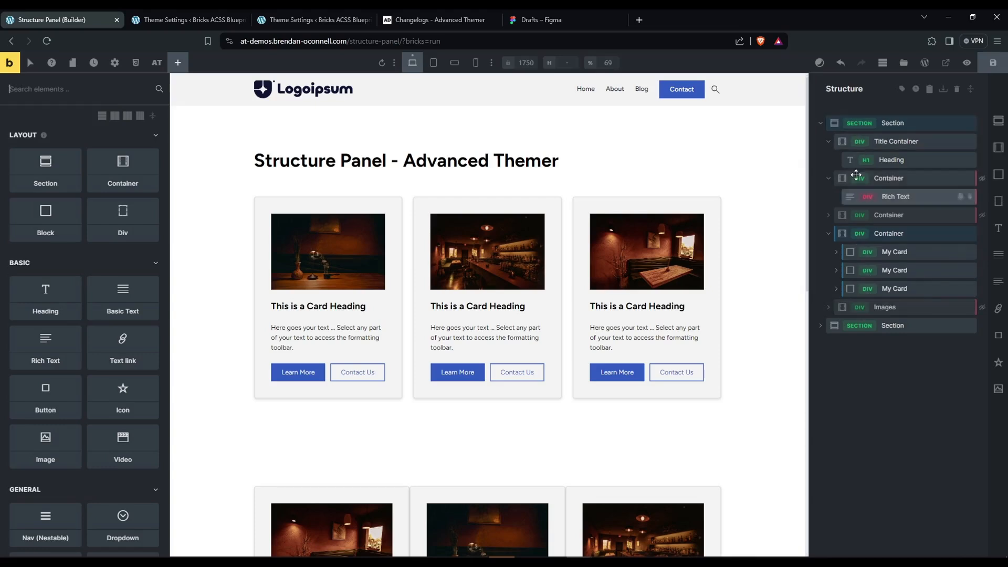
Select the page title heading and cycle the structure panel's element tags through the hidden, plain and coloured views.
left_click(895, 163)
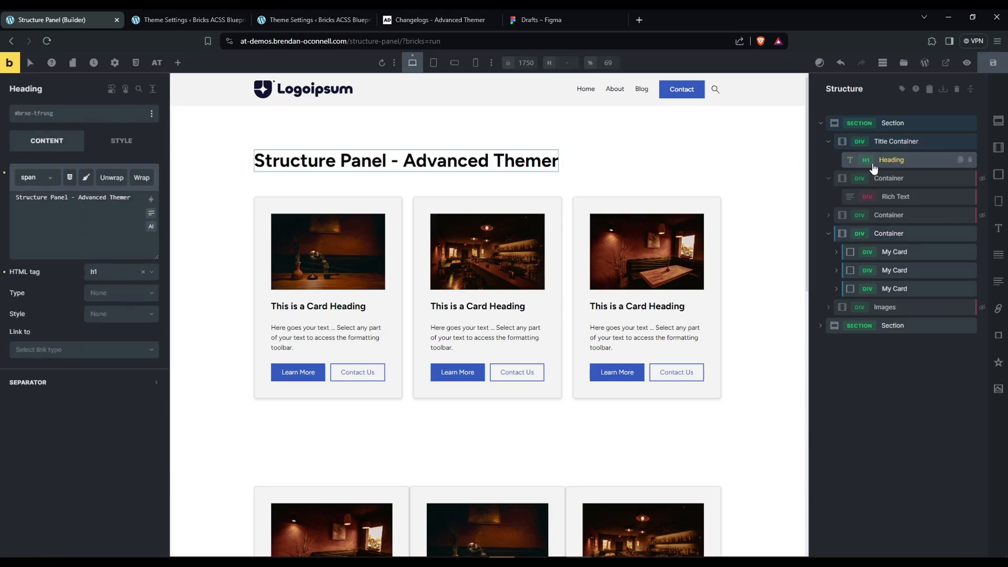
left_click(902, 89)
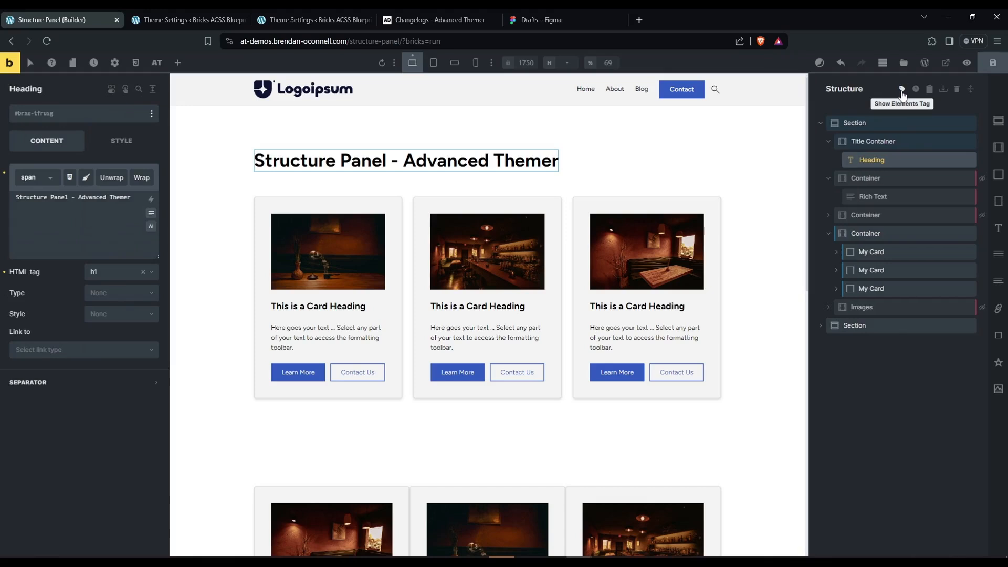
left_click(902, 89)
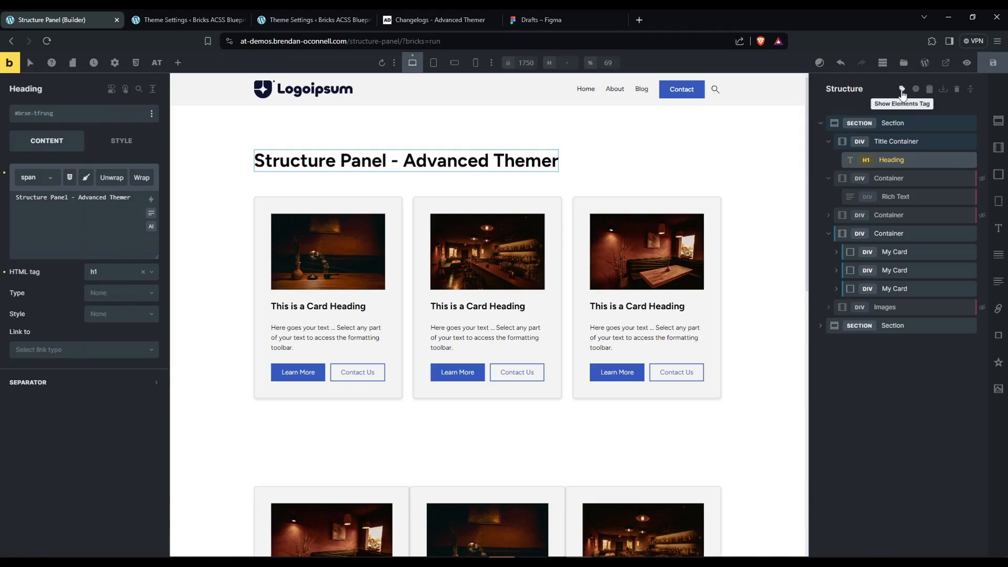
left_click(901, 89)
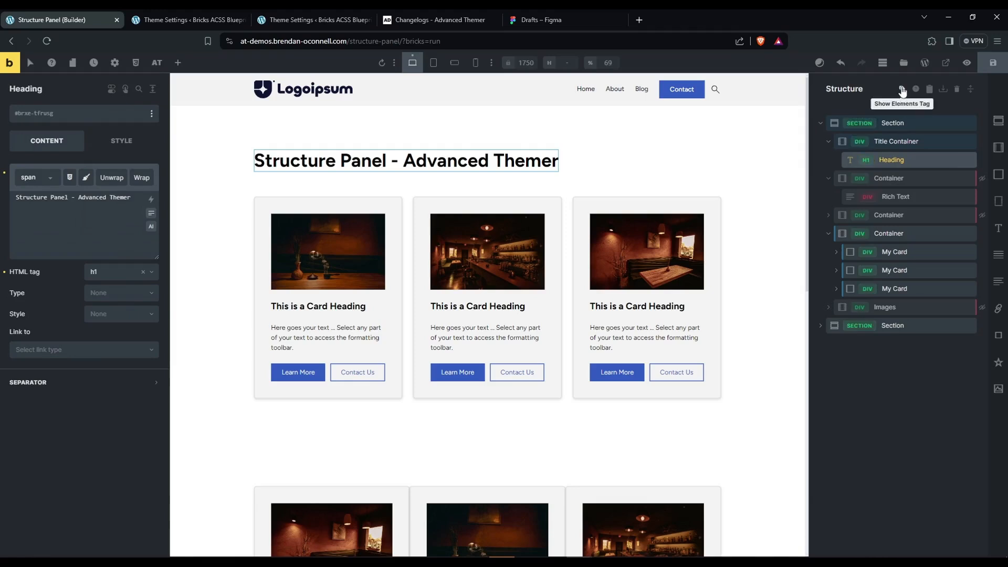
Change the page title heading's HTML tag to h2 and deselect the heading.
left_click(867, 161)
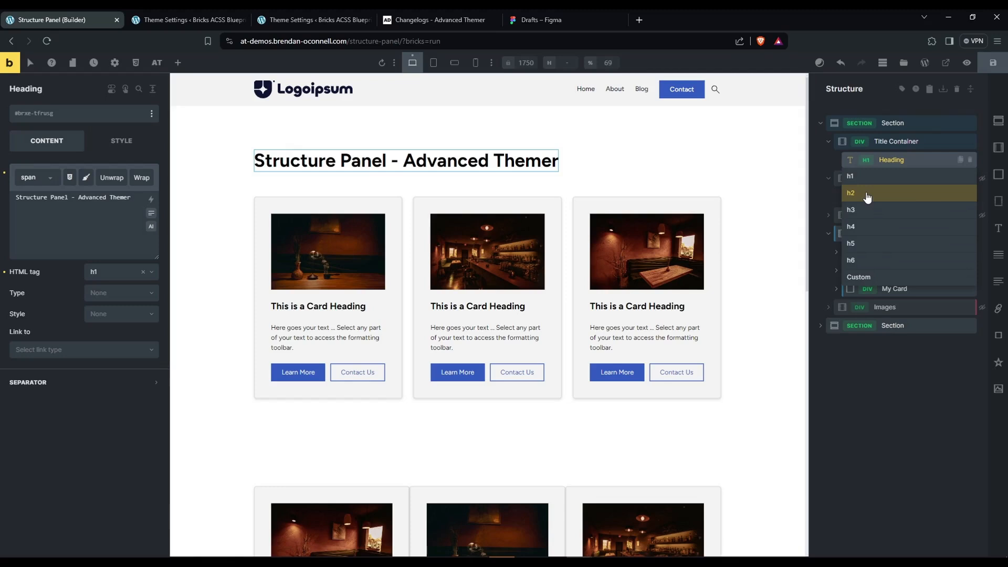
left_click(867, 195)
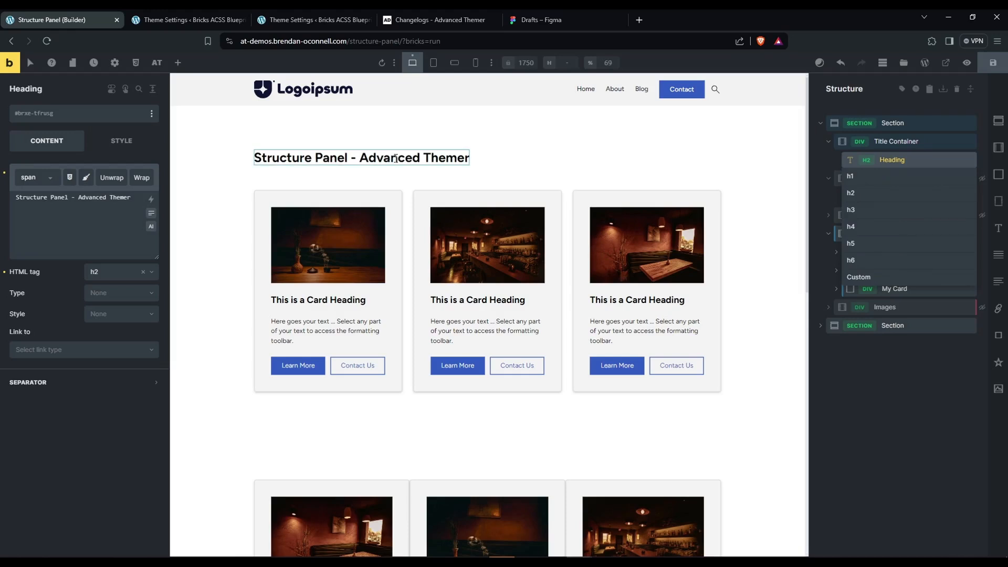
left_click(94, 274)
left_click(74, 300)
left_click(873, 374)
Change the HTML tag of the second section's card grid container to ul.
scroll(619, 398, "down", 2)
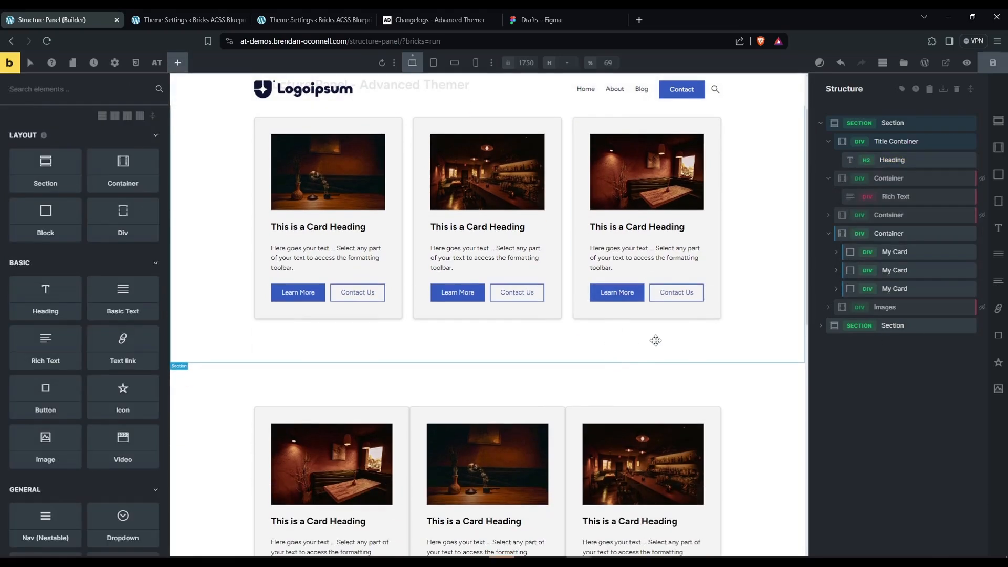
left_click(568, 432)
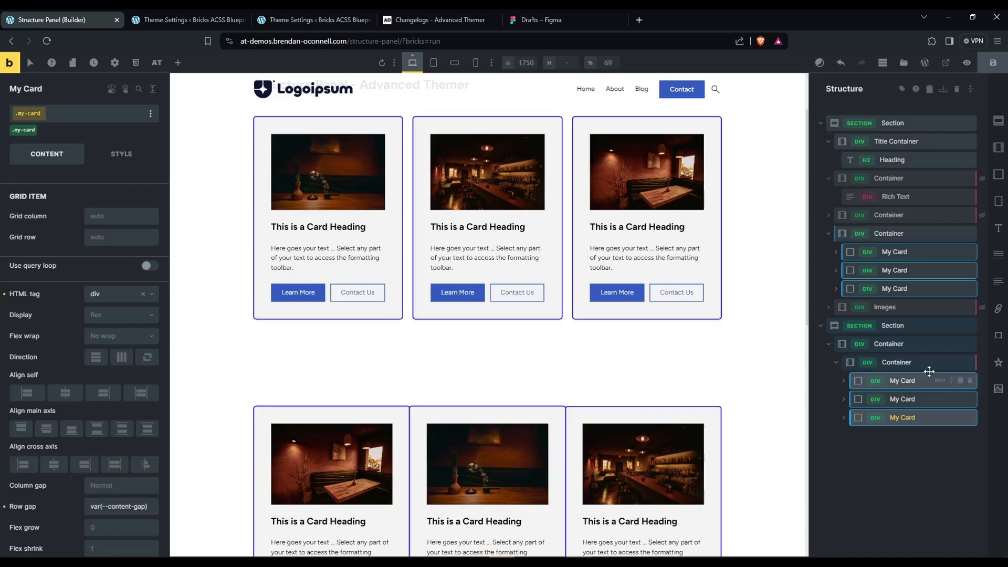
left_click(896, 362)
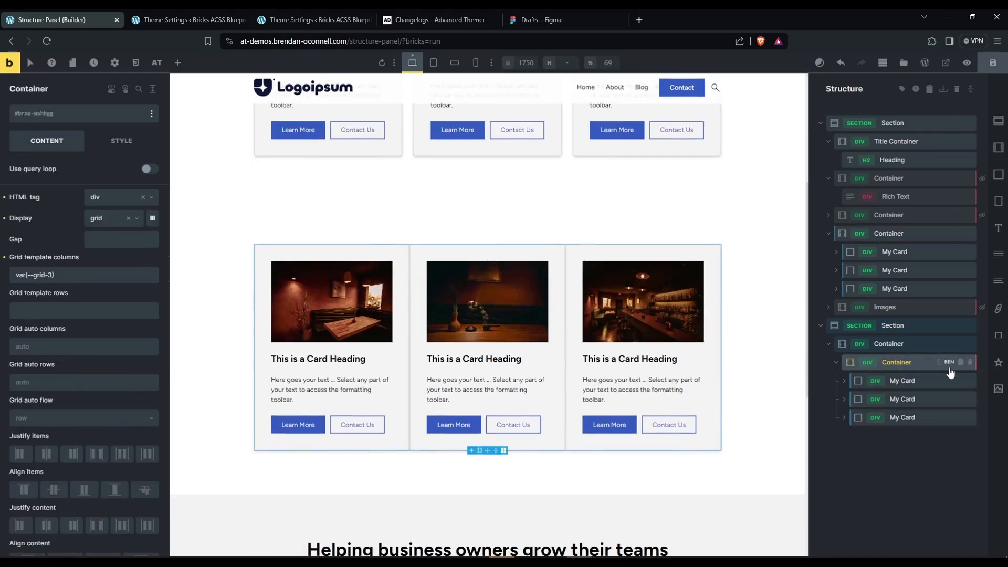
left_click(868, 363)
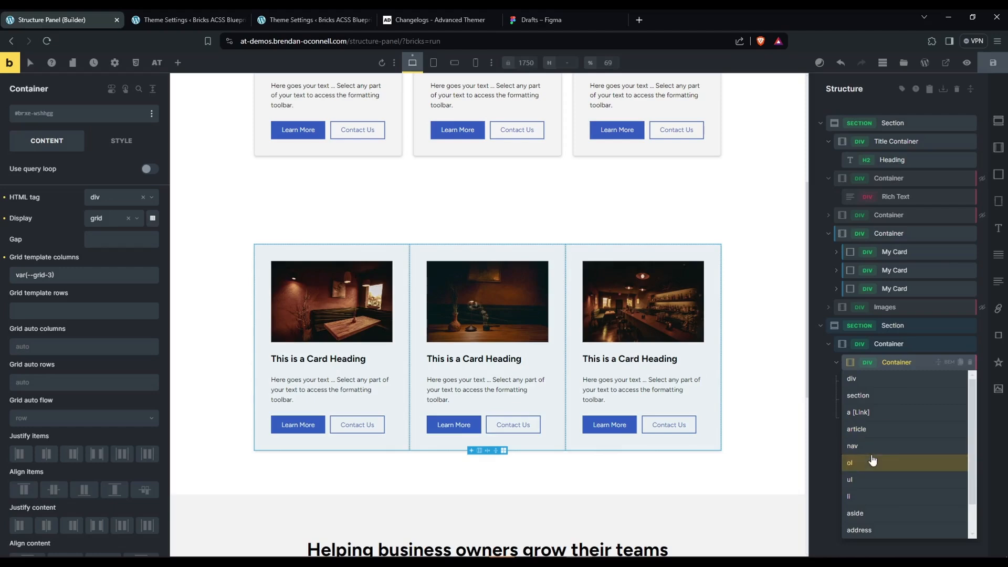
left_click(867, 478)
Set the HTML tag of all three My Card elements inside the ul container to li.
left_click(874, 381)
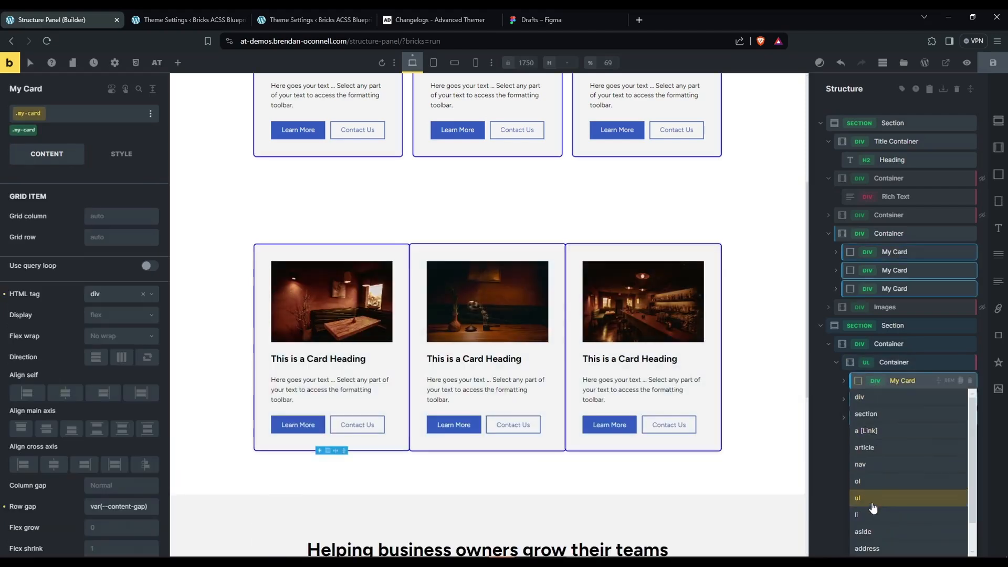
left_click(866, 514)
left_click(892, 399)
left_click(875, 399)
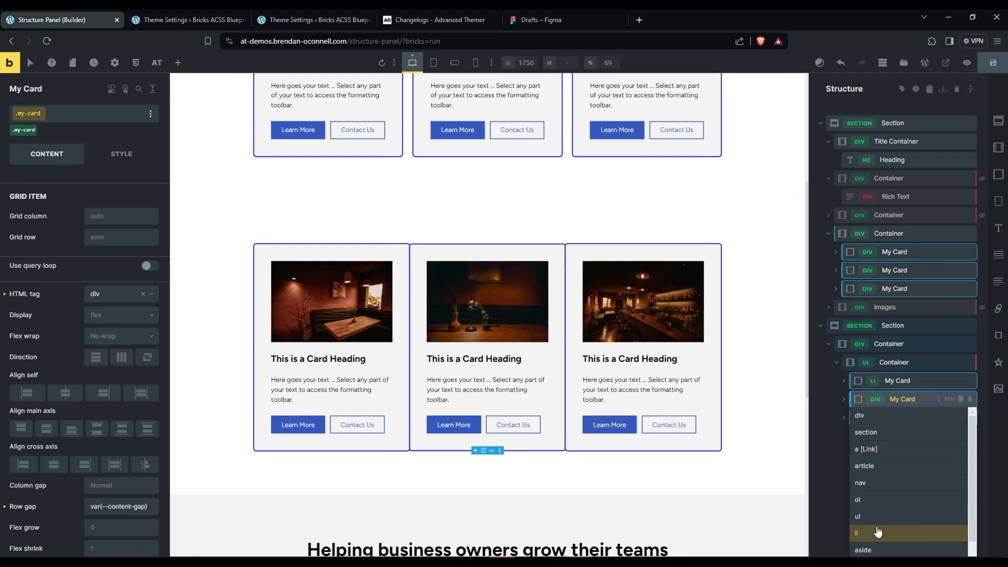
left_click(874, 532)
left_click(876, 418)
left_click(867, 541)
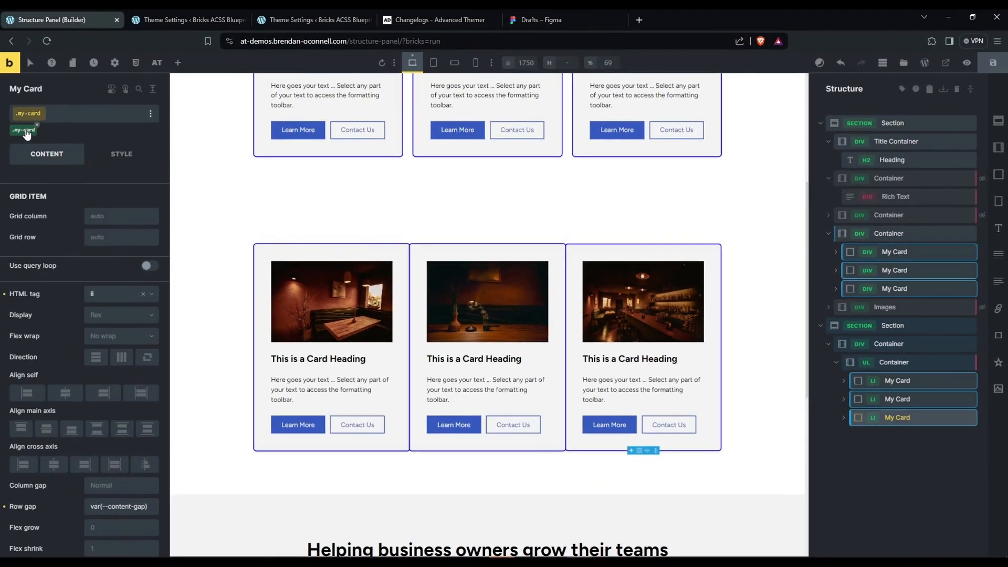
Expand the three list cards in the structure panel and select the heading inside each, ending on the first card's heading.
left_click(650, 358)
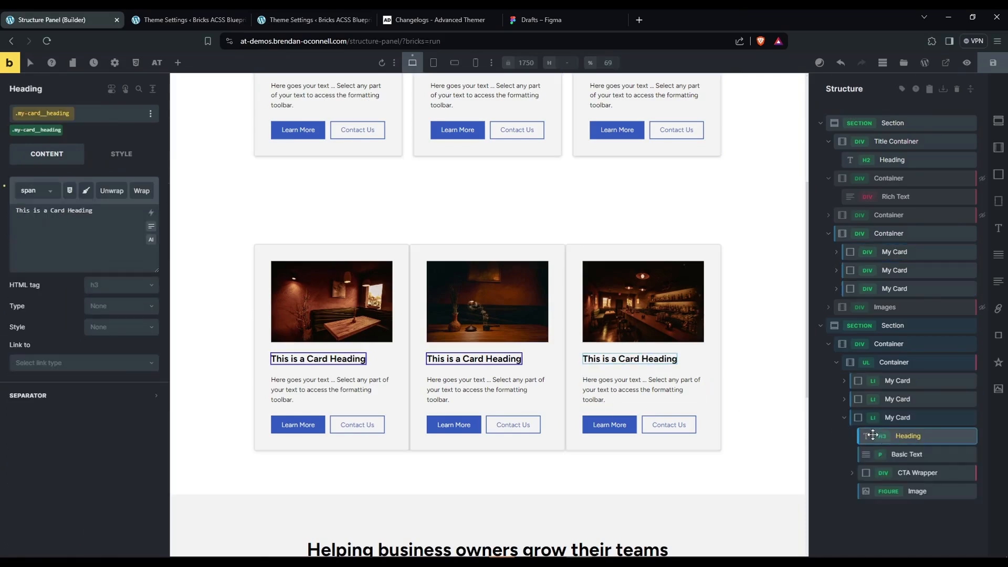
left_click(843, 405)
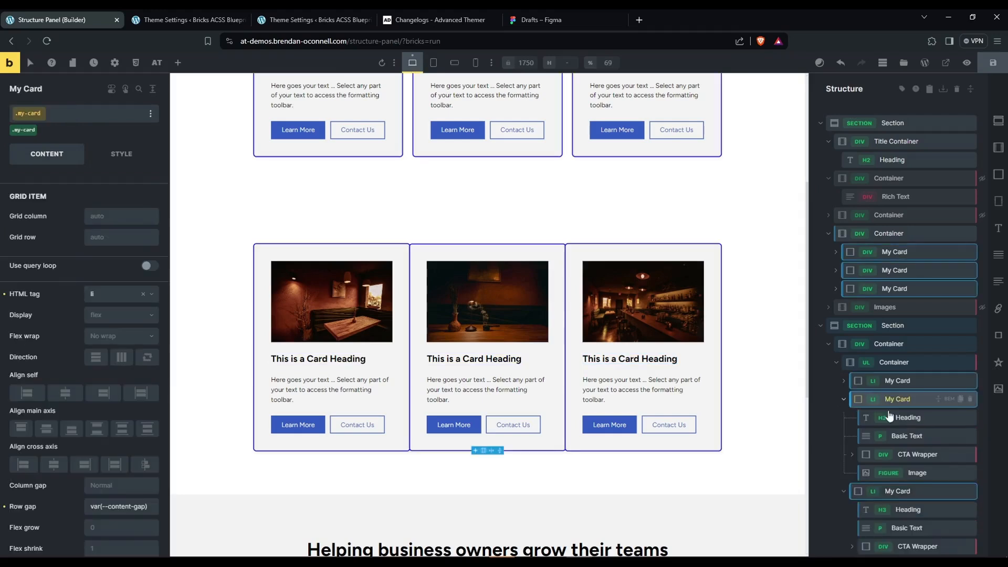
left_click(908, 390)
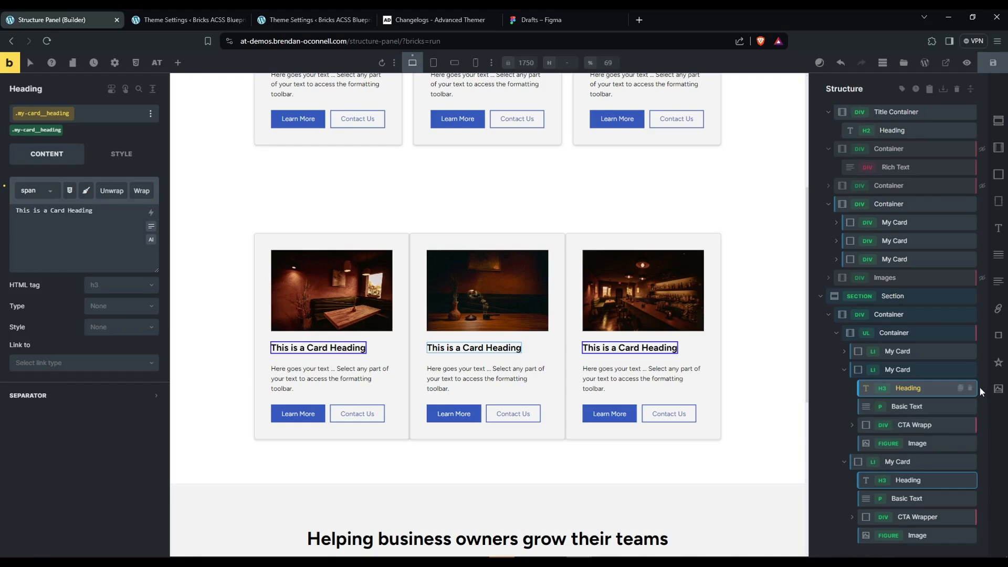
left_click(845, 352)
left_click(887, 371)
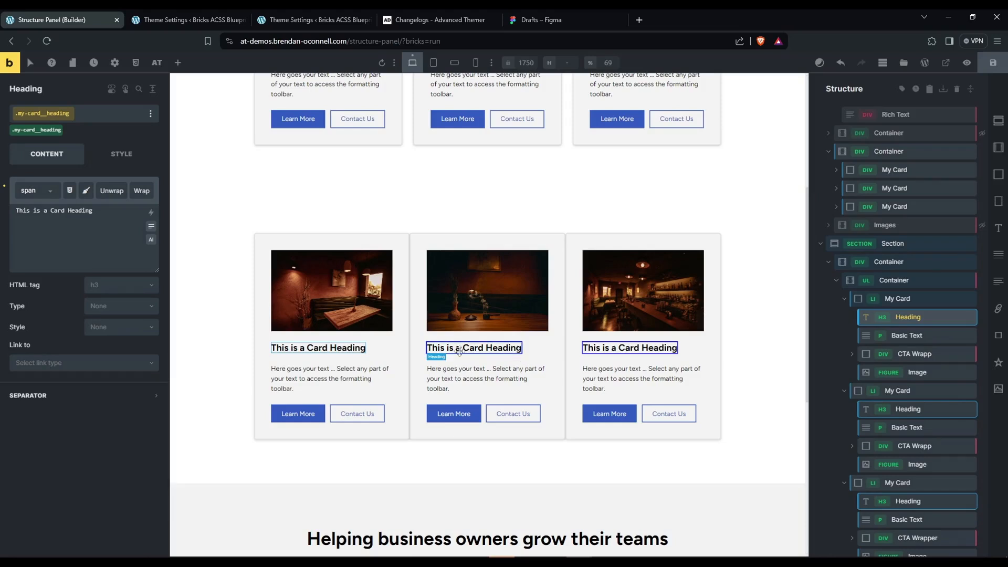
Navigate through the page's elements that share the .my-card__heading class using the class counter.
scroll(360, 188, "up", 2)
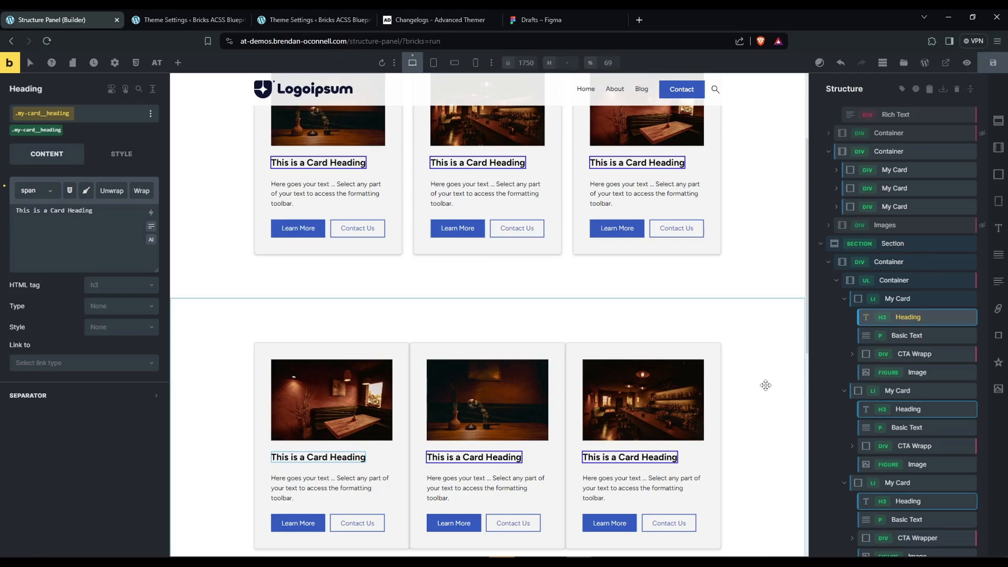
mouse_move(108, 121)
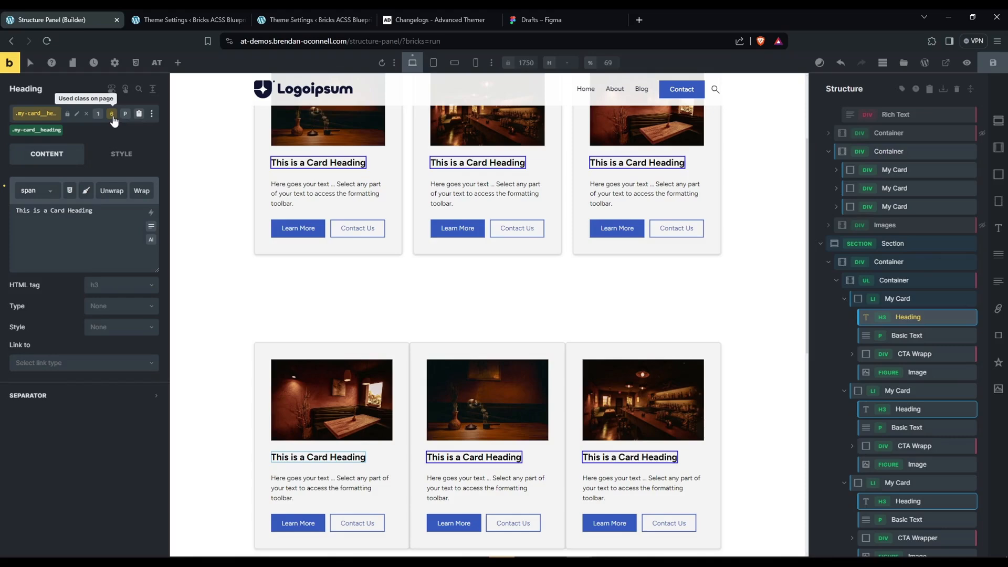
left_click(113, 116)
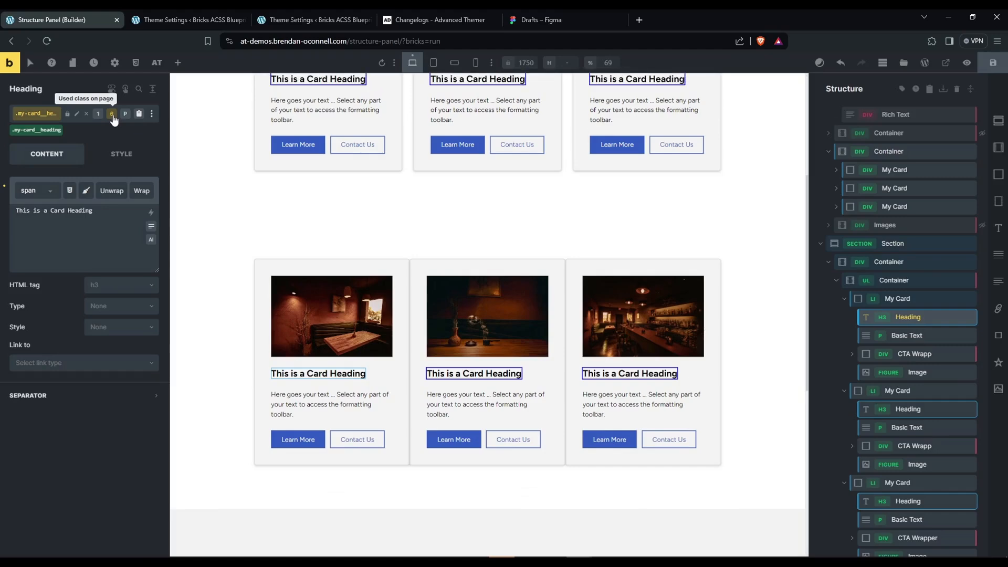
left_click(113, 117)
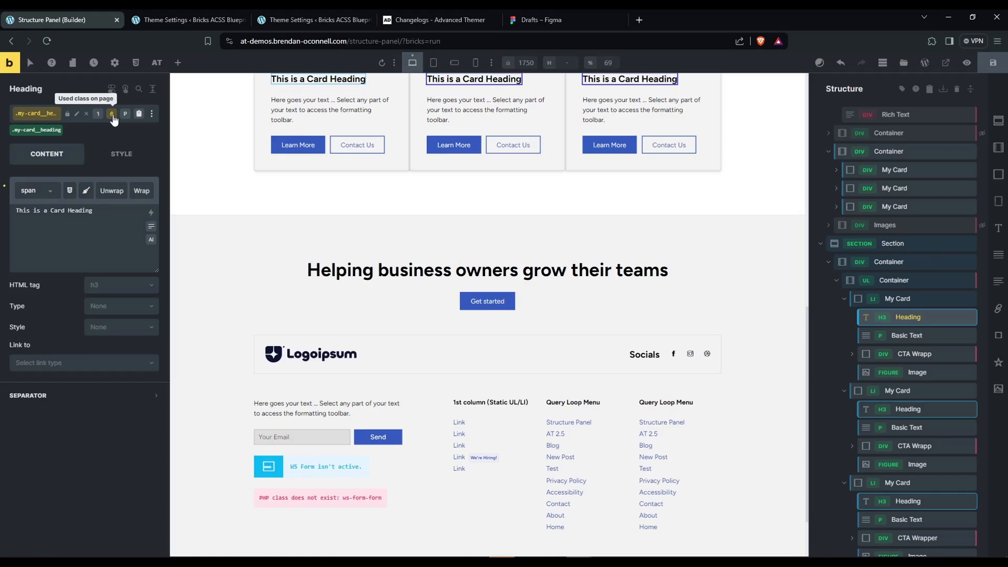
left_click(113, 116)
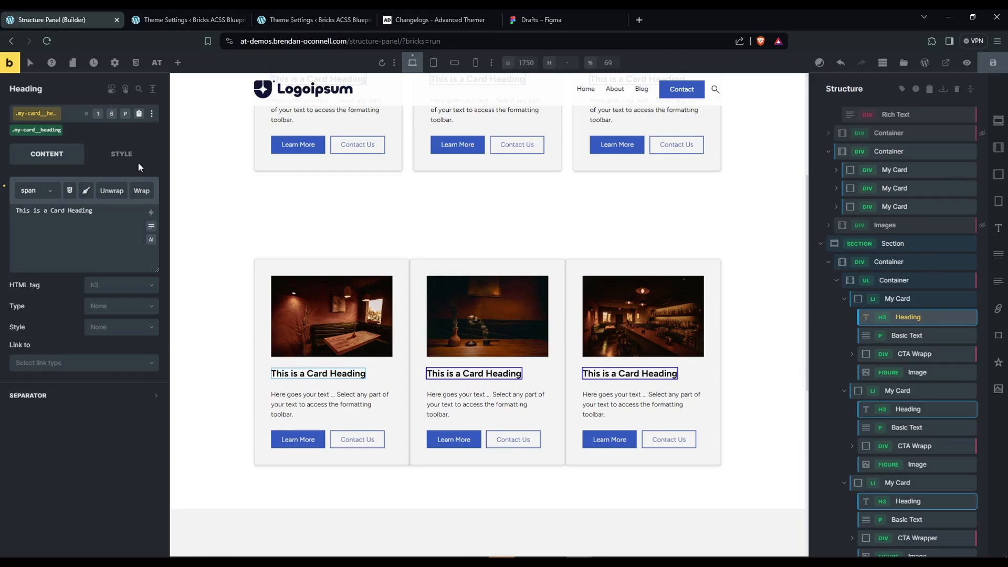
scroll(405, 226, "up", 2)
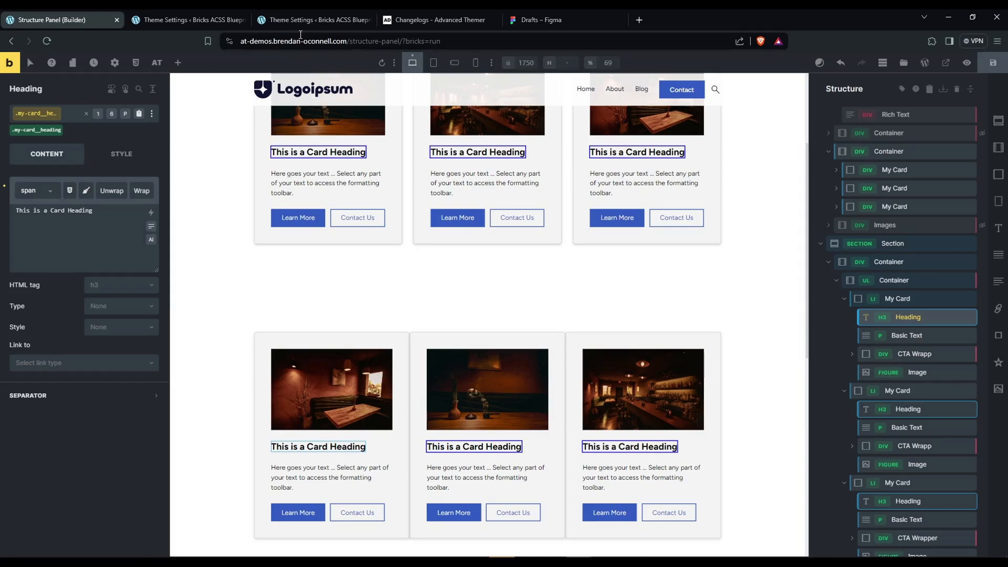
Read the Highlight Classes description in the Classes & Styles builder tweaks of the Theme Settings and return to the builder.
left_click(309, 21)
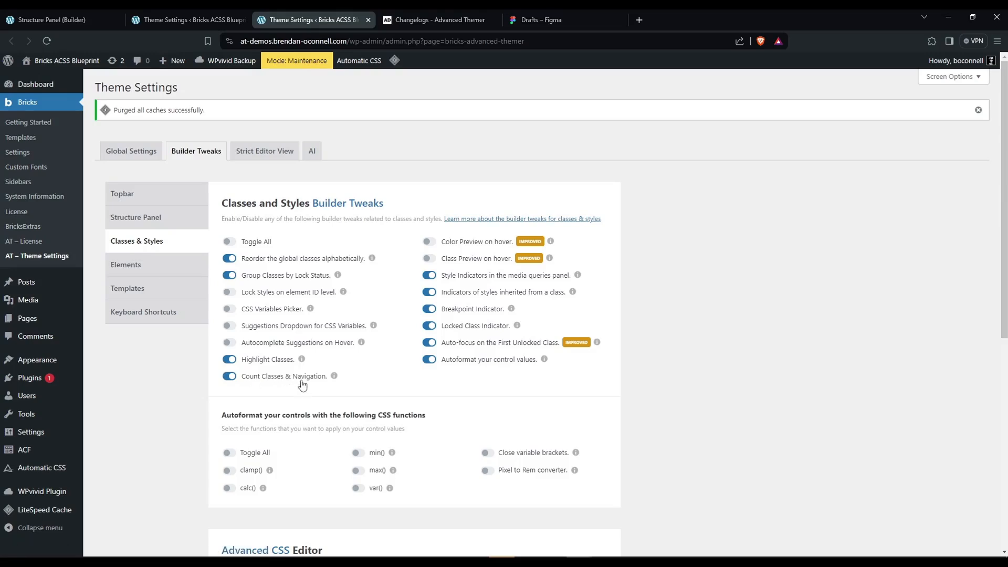
mouse_move(340, 384)
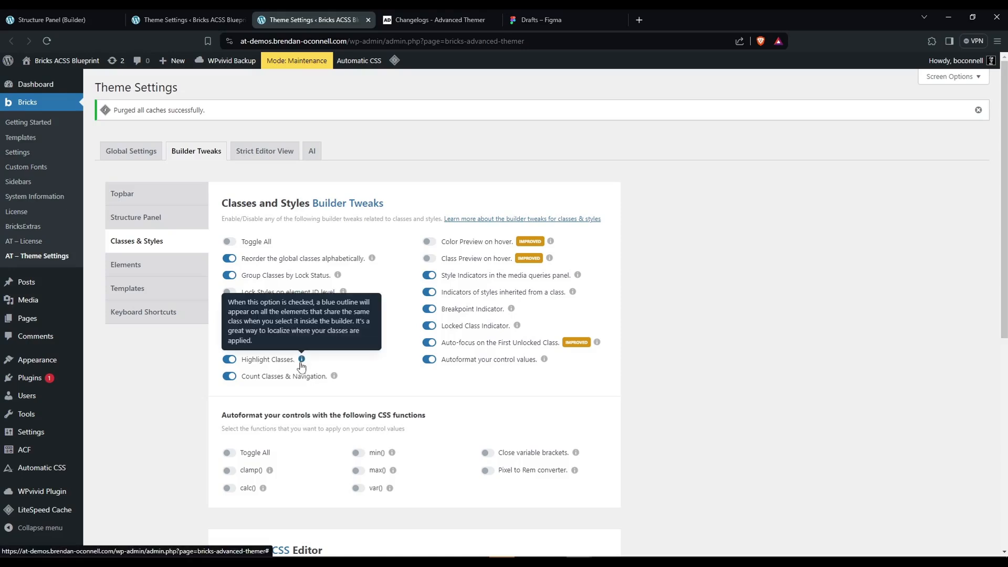
mouse_move(302, 364)
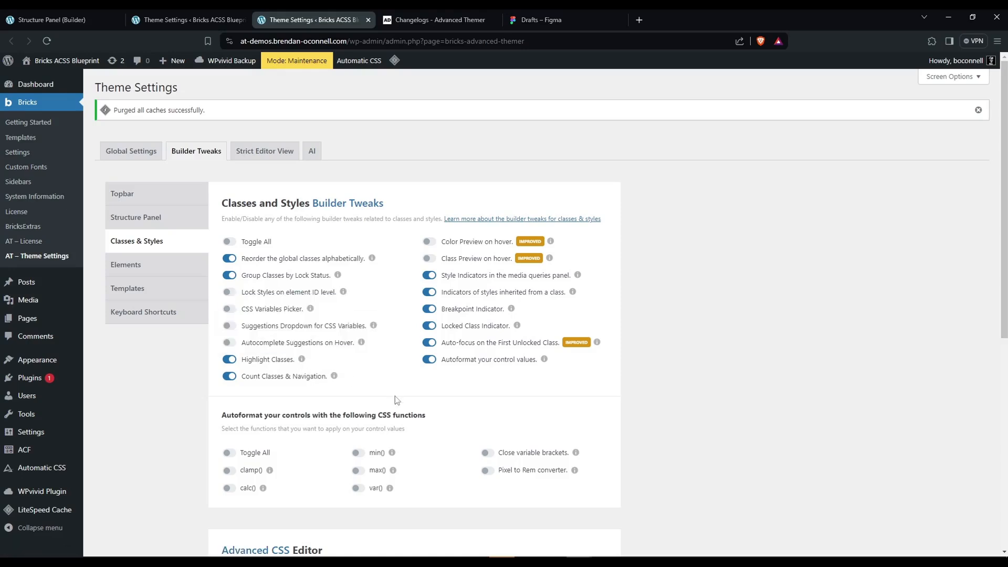
left_click(43, 25)
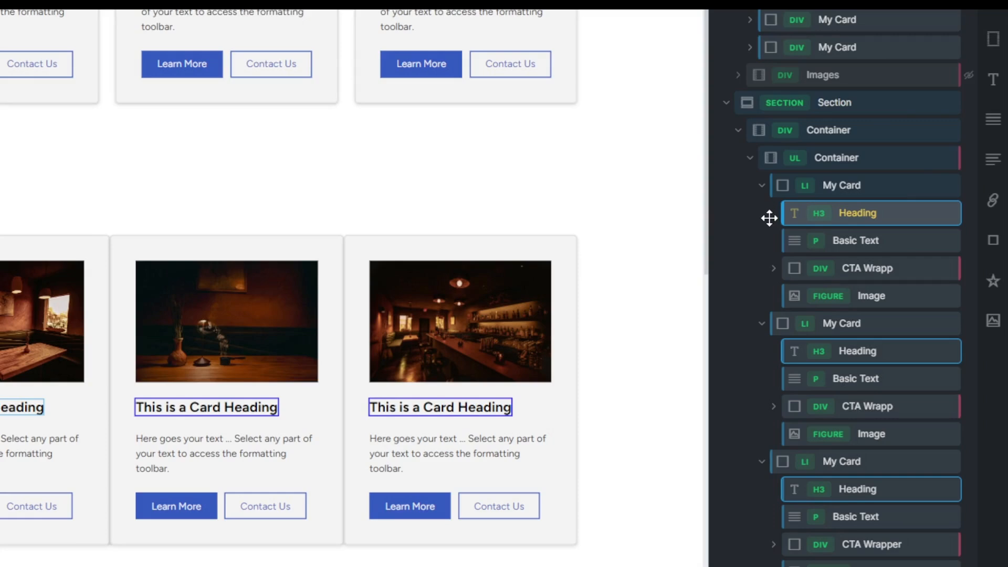
Inspect the first list card's CTA Wrapper column gap and check the Structure Panel builder tweaks in the Theme Settings.
left_click(868, 268)
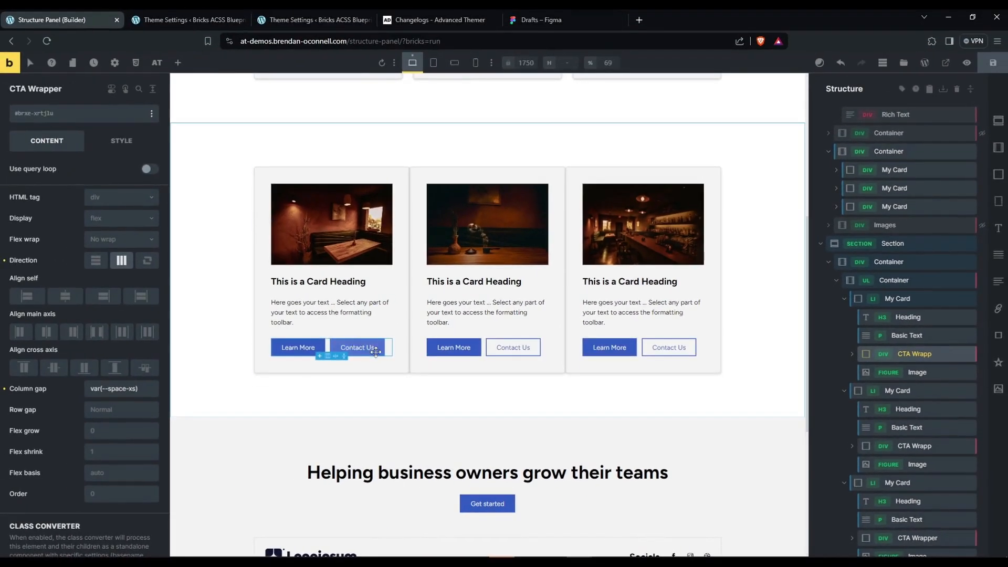
left_click_drag(150, 389, 58, 398)
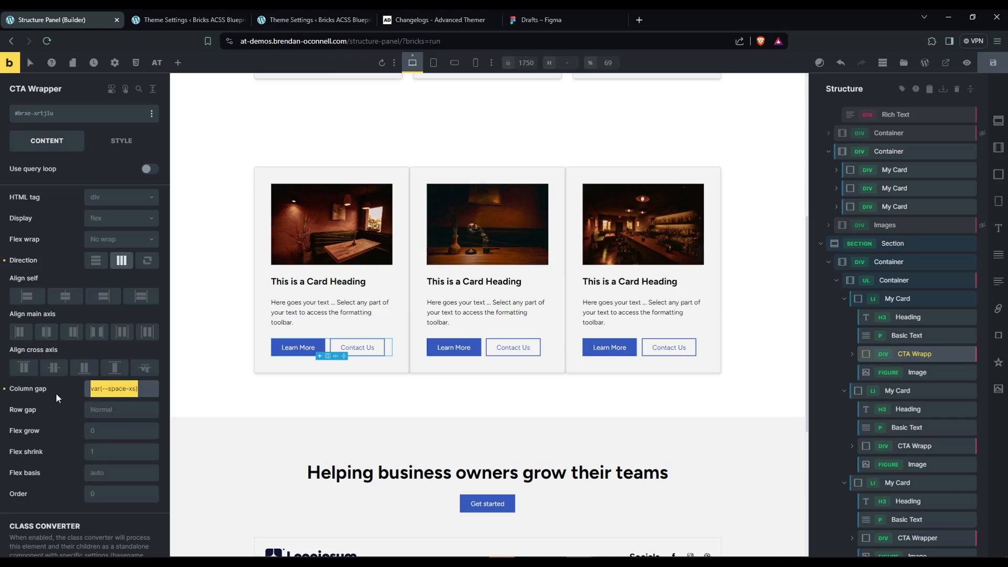
left_click(147, 390)
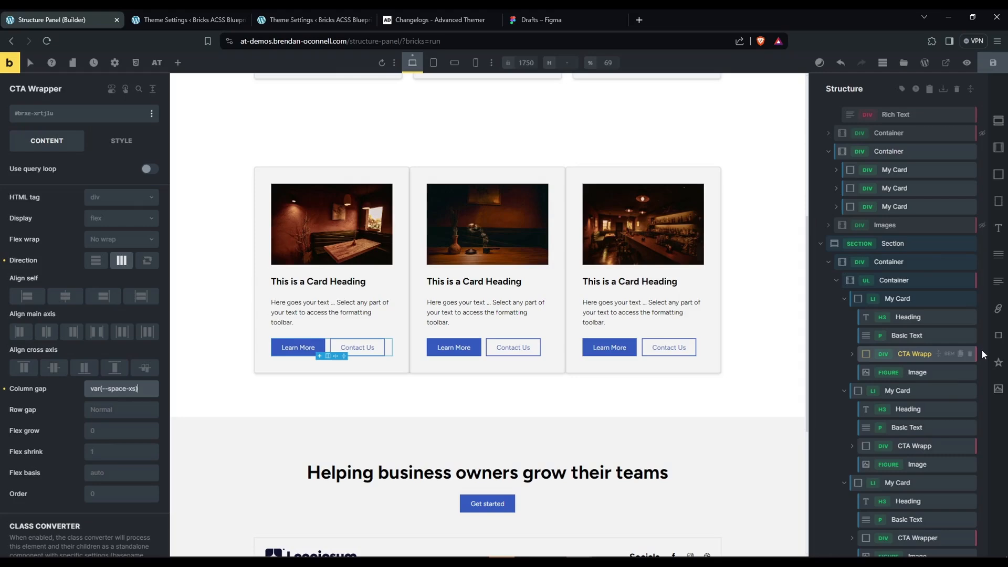
left_click(192, 21)
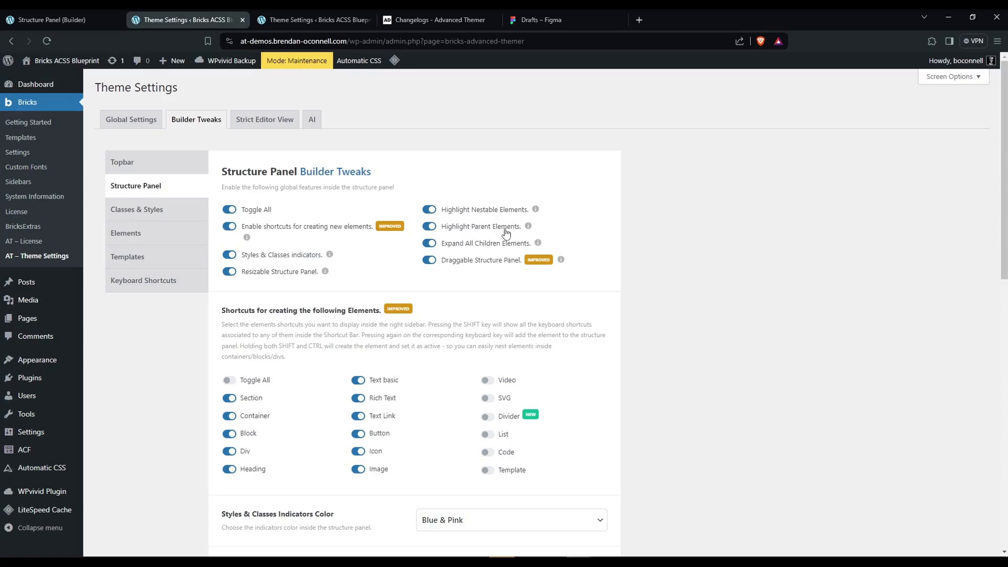
left_click(53, 19)
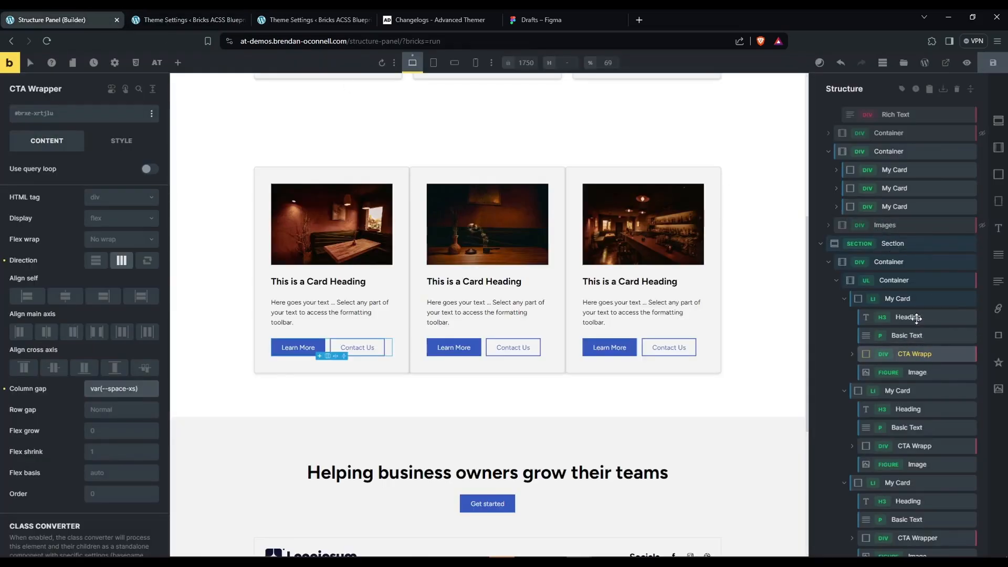
Select the first list card's Basic Text and the second My Card to examine their parent and class highlights.
left_click(916, 335)
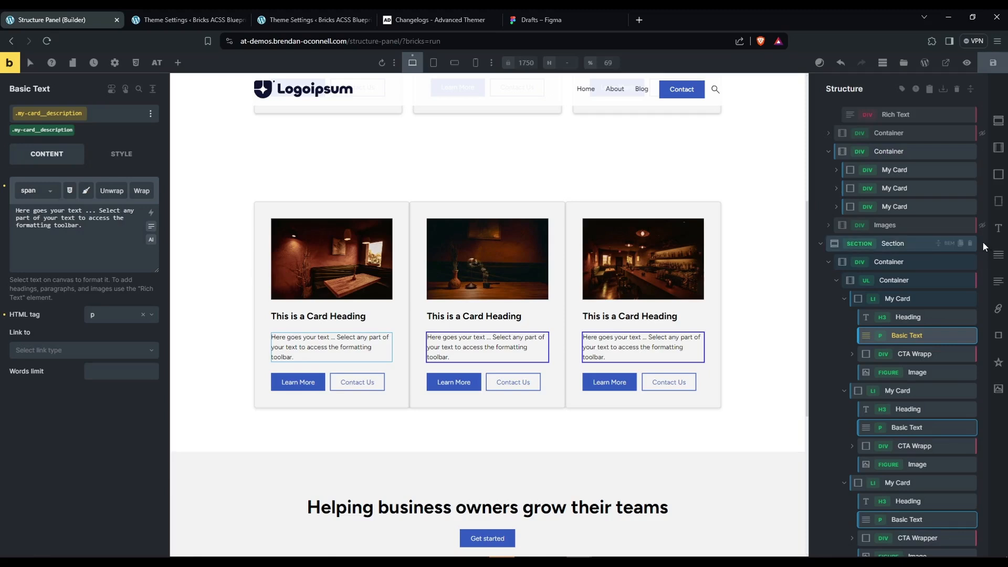
scroll(983, 325, "down", 1)
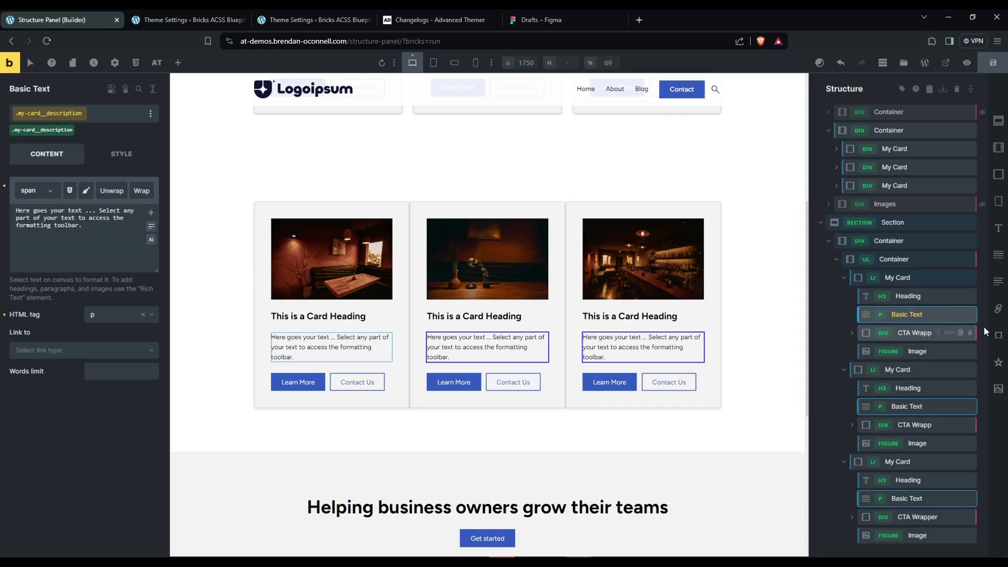
left_click(916, 370)
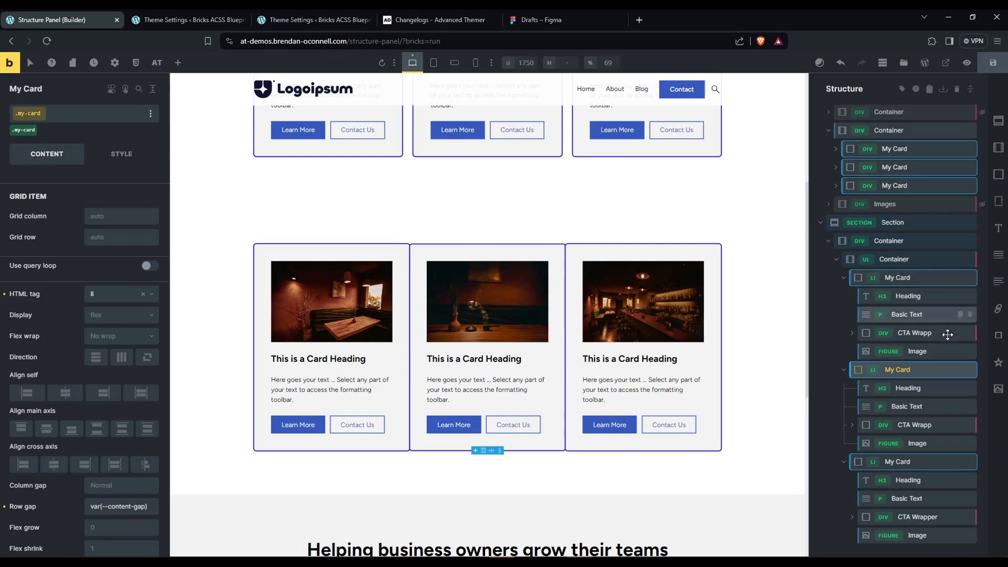
Hide the element tags in the structure panel and collapse the three list cards.
left_click(844, 279)
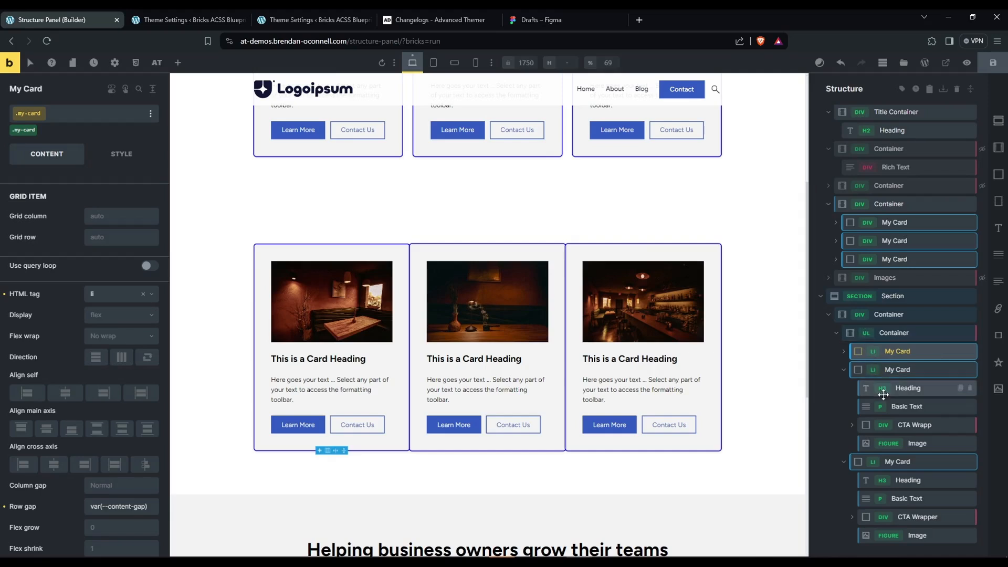
left_click(902, 89)
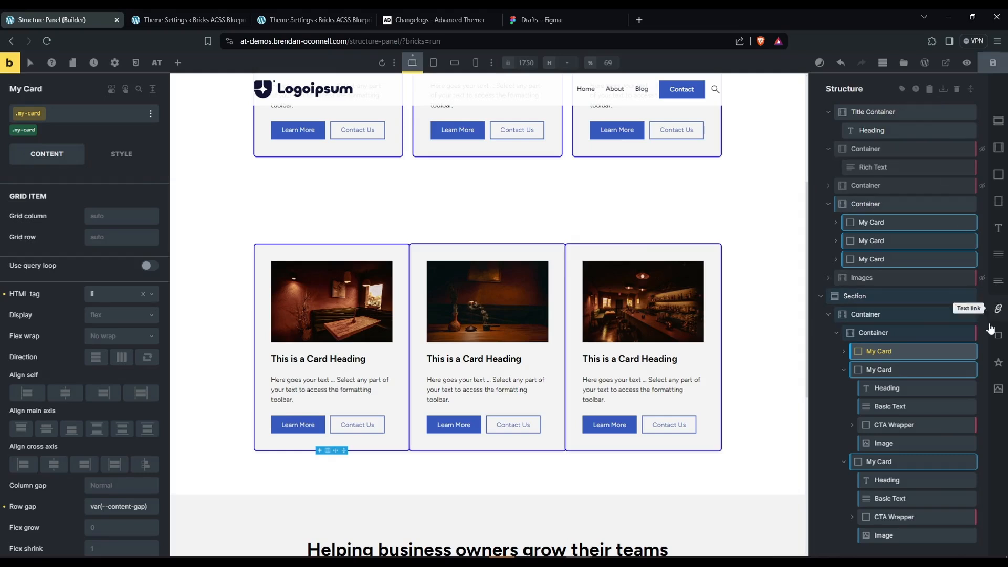
left_click(843, 370)
left_click(843, 420)
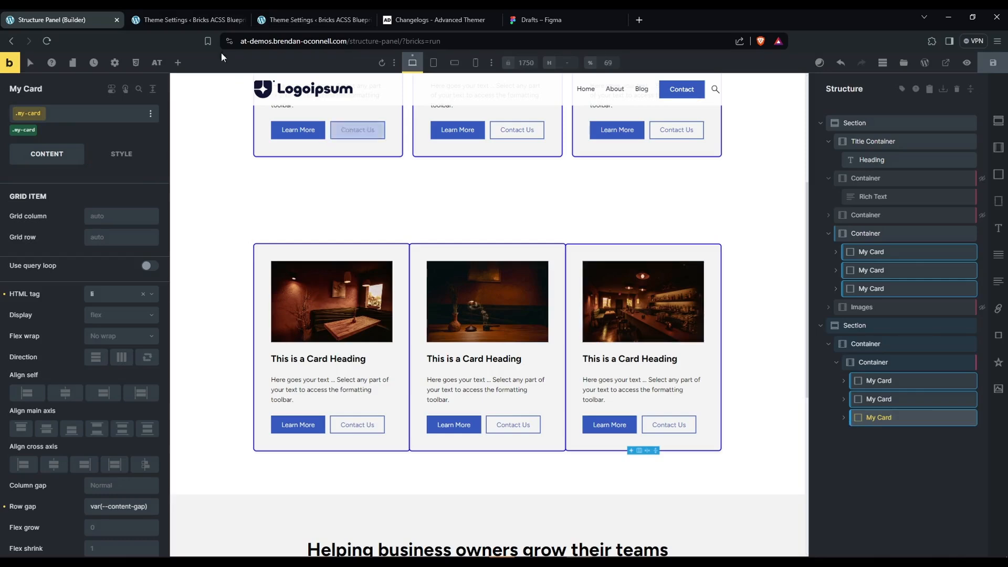
Check the Structure Panel builder tweaks in the Theme Settings and expand all elements in the builder's structure tree.
left_click(183, 14)
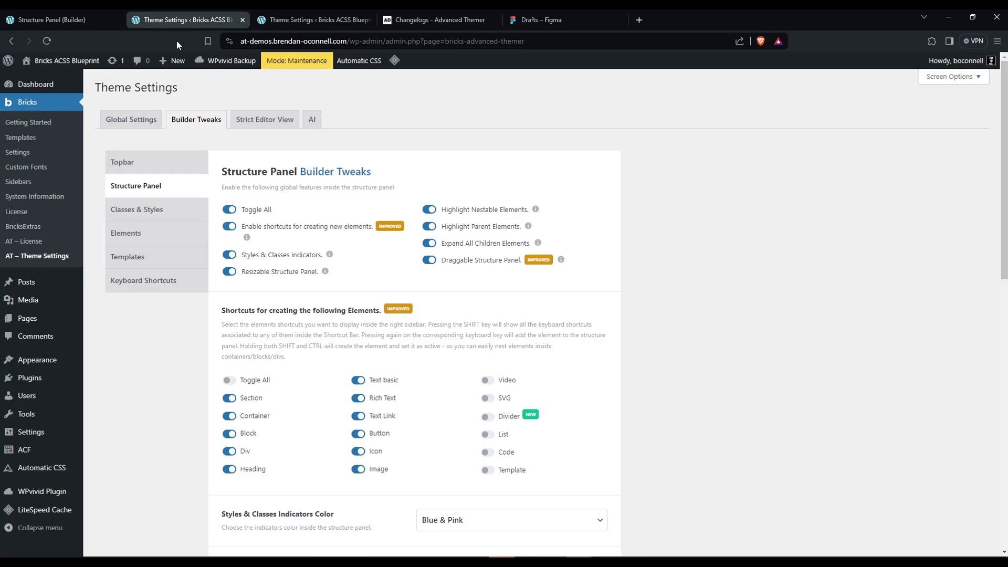
left_click(53, 20)
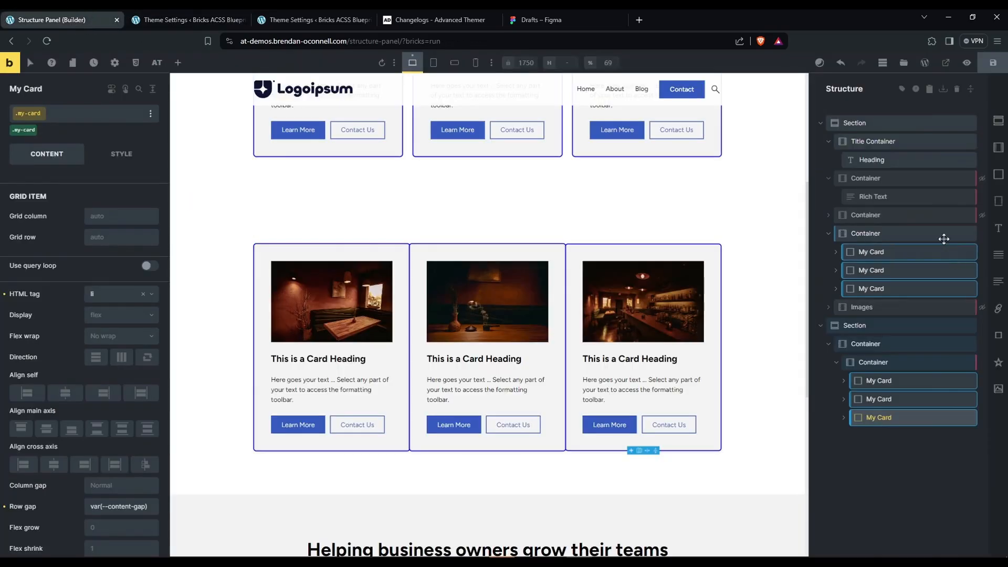
left_click(971, 89)
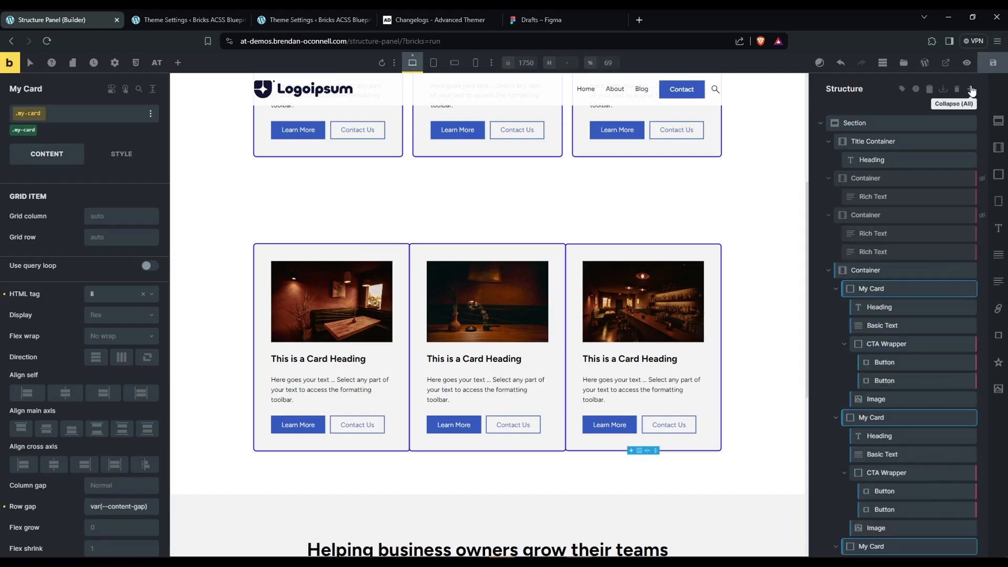
Collapse the entire structure tree and expand all children of the second Section.
left_click(971, 89)
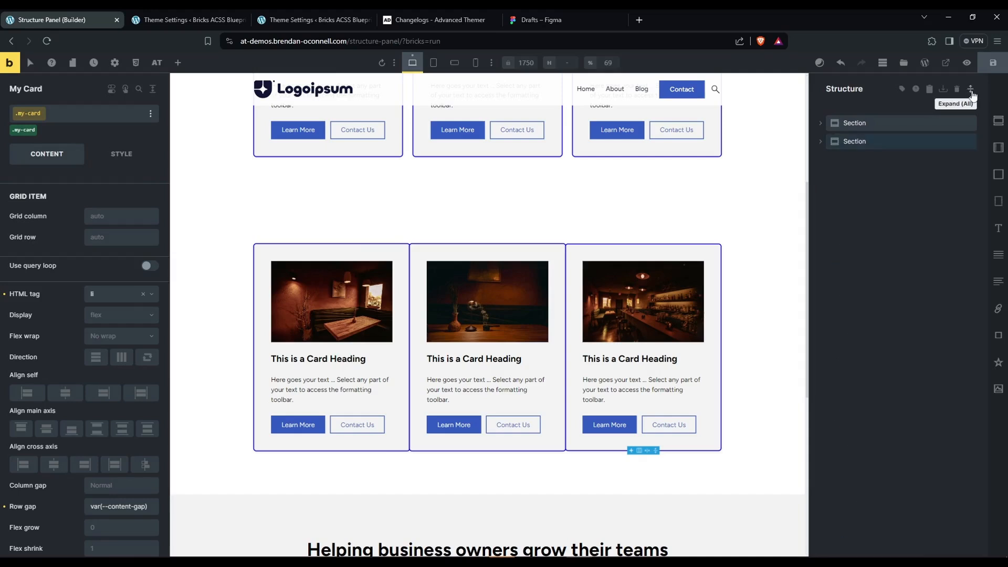
left_click(971, 90)
left_click(971, 90)
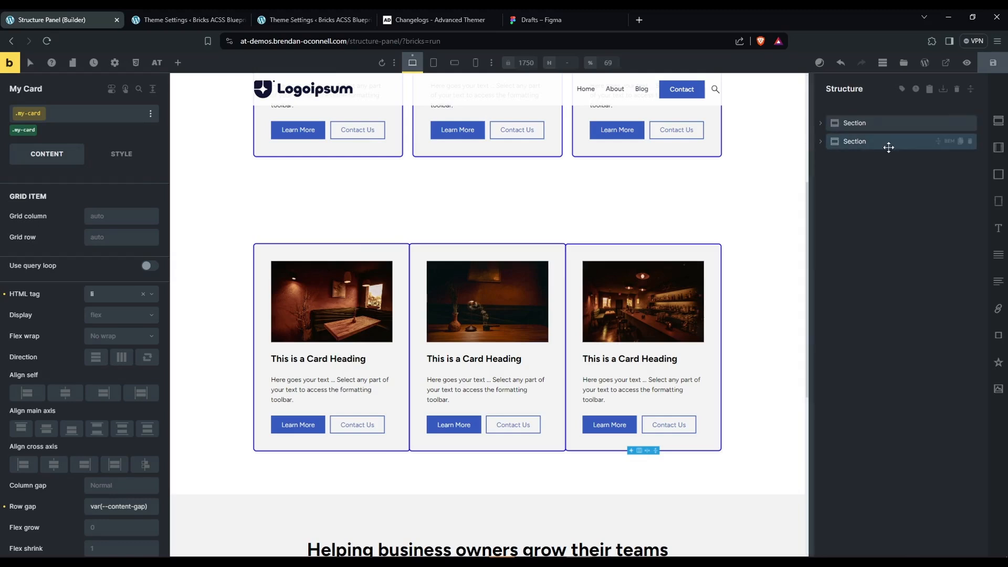
left_click(939, 147)
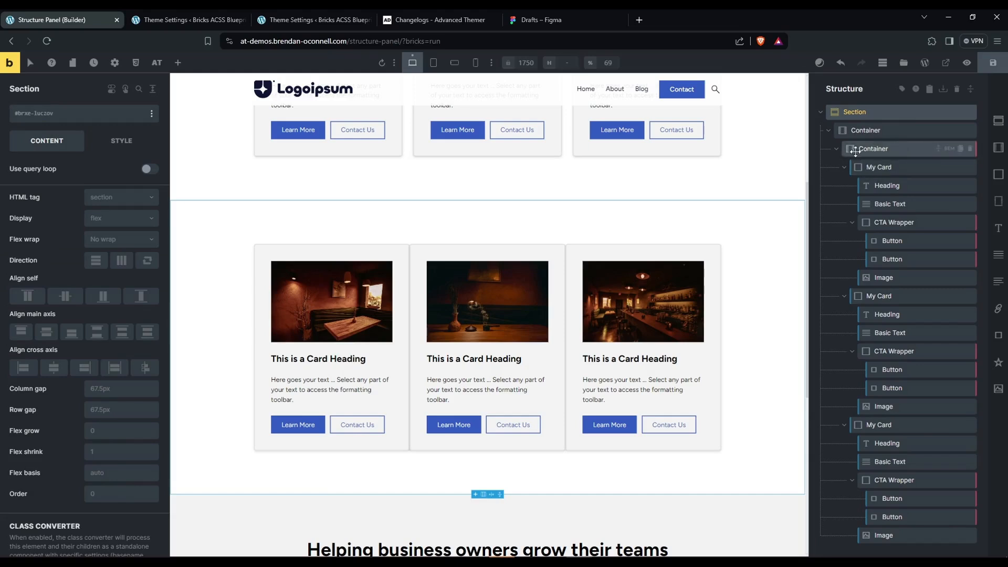
Collapse the three My Card elements in the second Section's nested Container and expand all children of the first card.
left_click(856, 152)
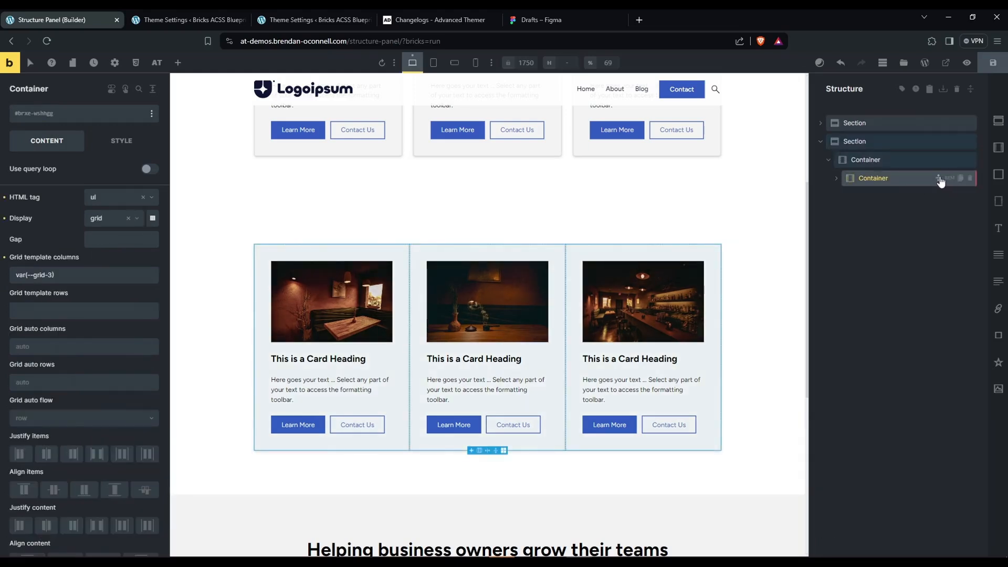
left_click(845, 198)
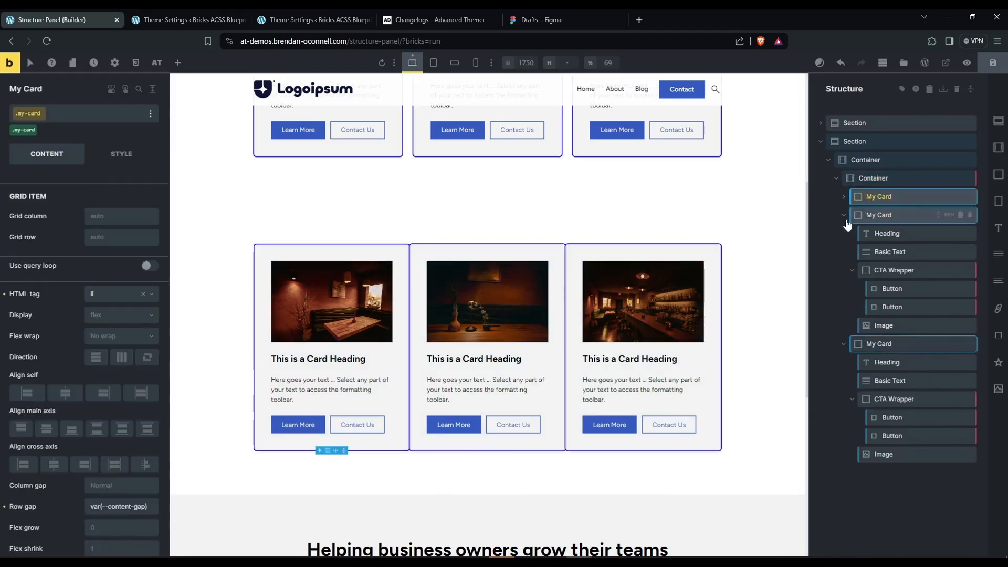
left_click(843, 214)
left_click(844, 233)
left_click(939, 197)
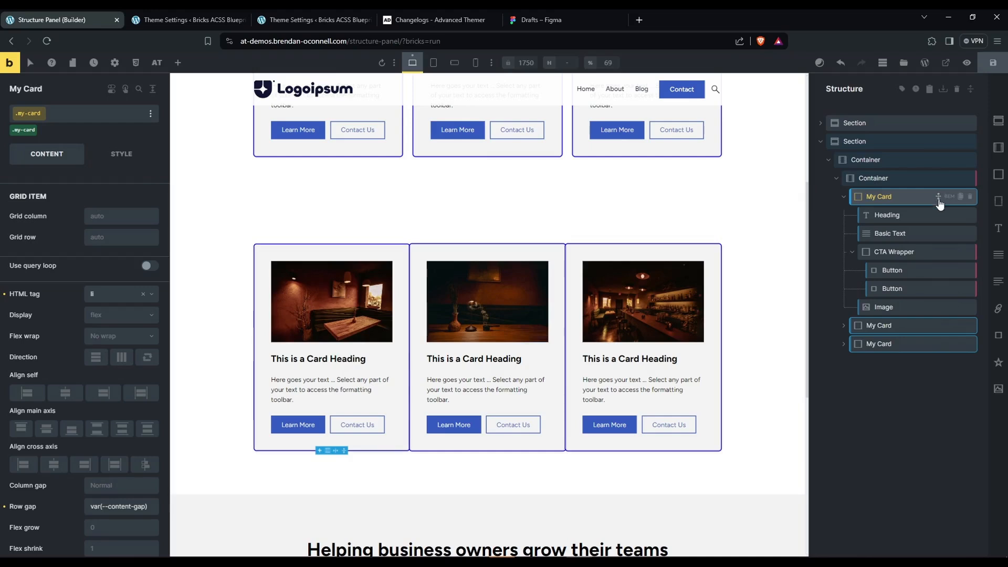
left_click_drag(939, 199, 886, 187)
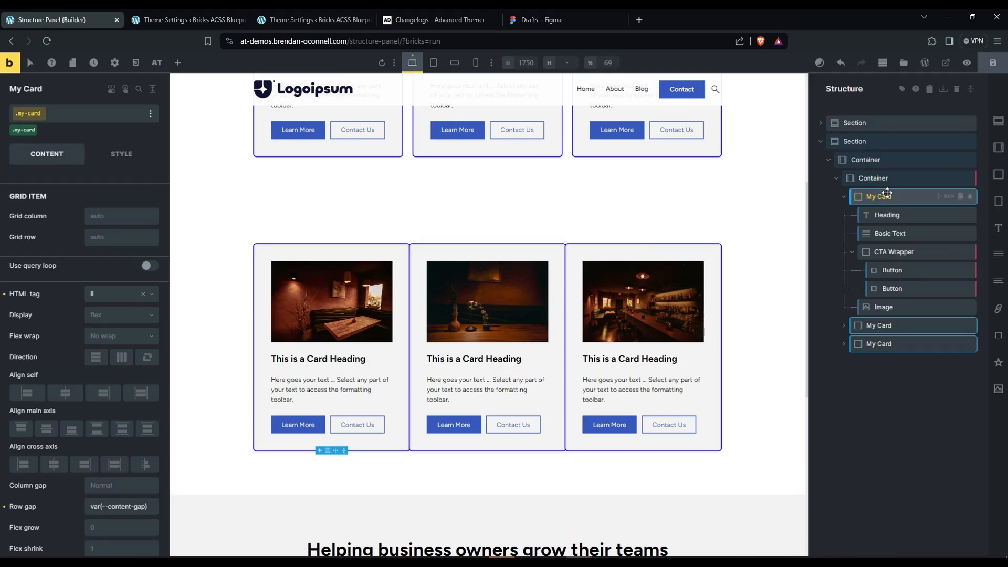
scroll(591, 331, "up", 5)
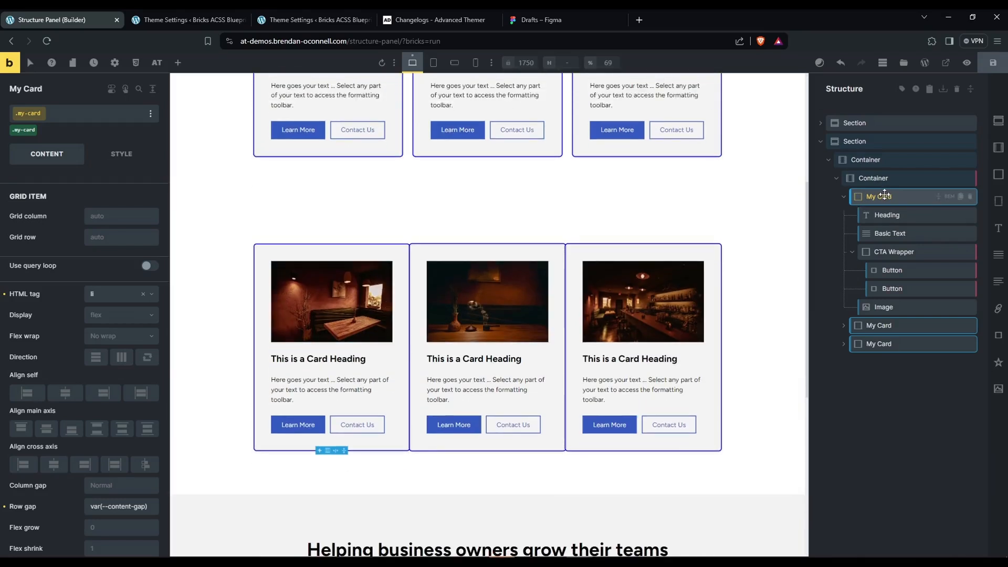
Set the .my-card class border colour to the blue Action colour and view the cards without the selection highlight.
left_click(120, 157)
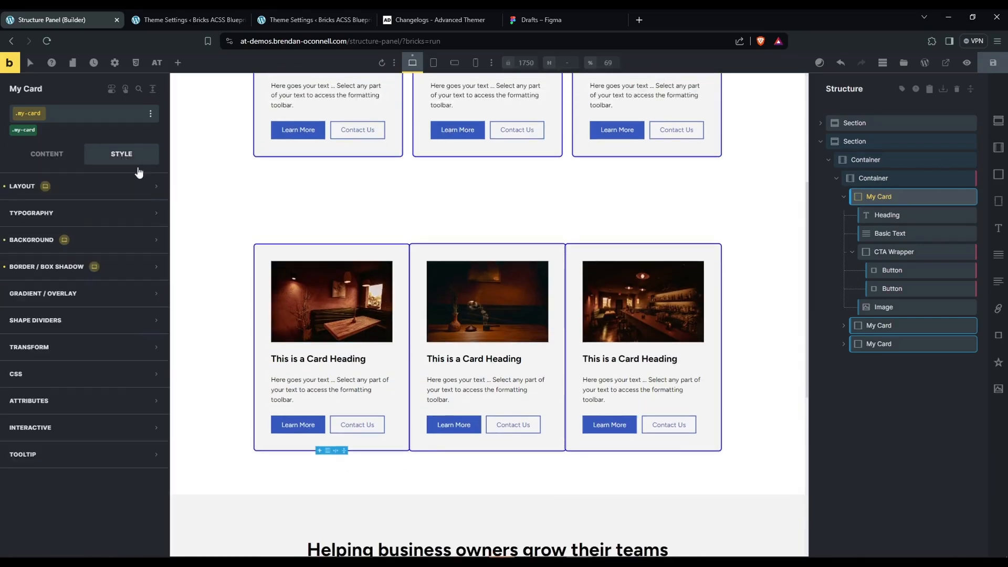
left_click(135, 270)
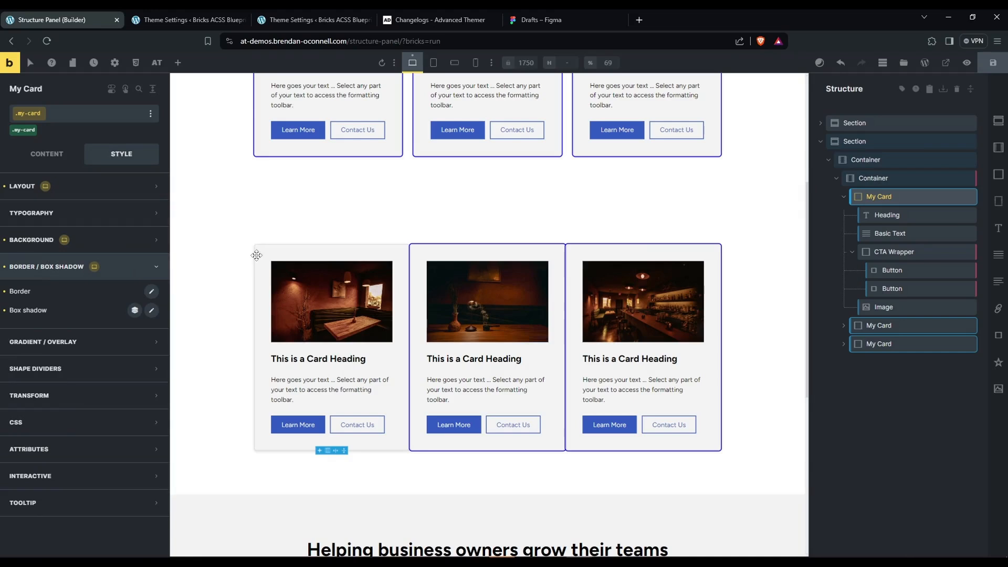
left_click(151, 292)
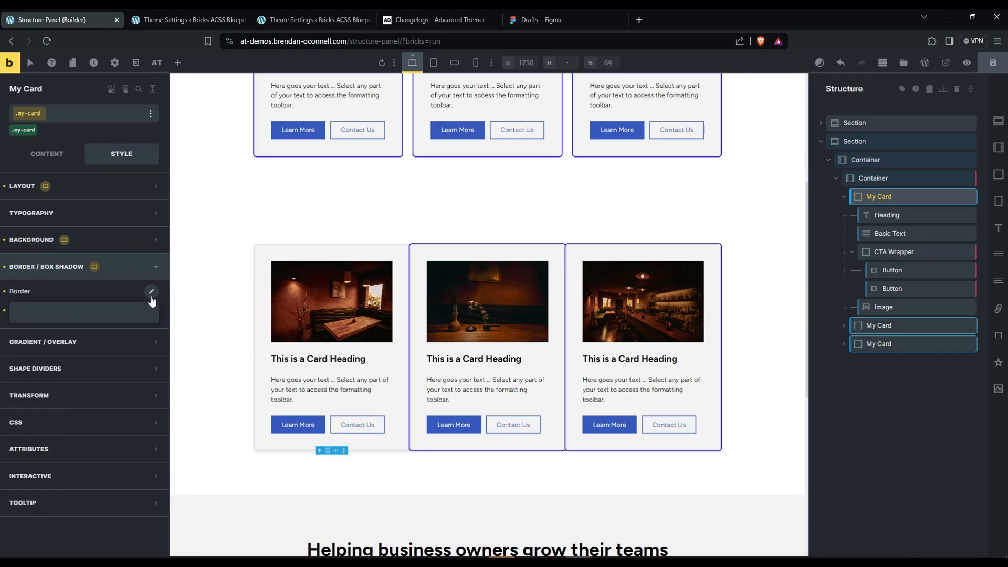
left_click(142, 389)
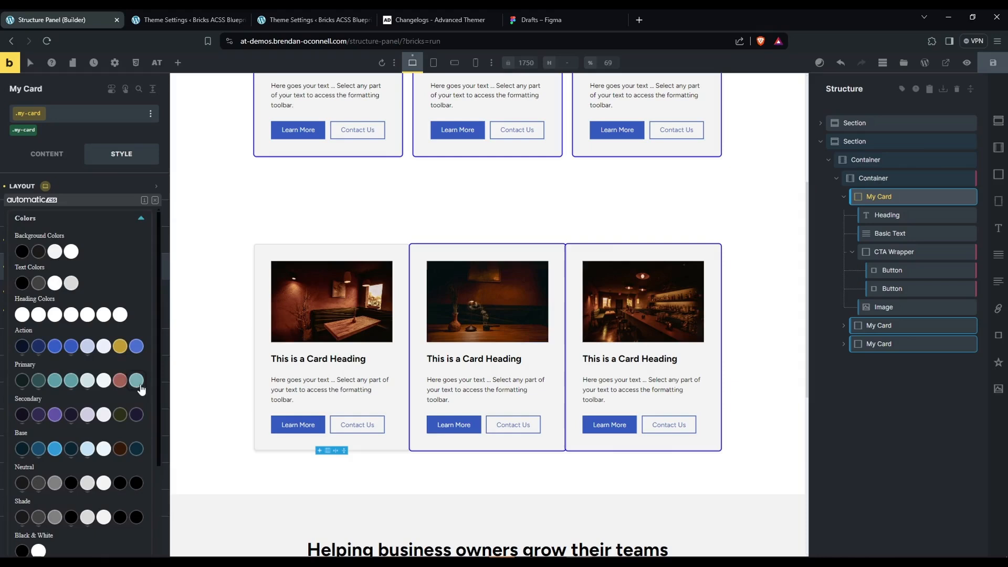
left_click(66, 359)
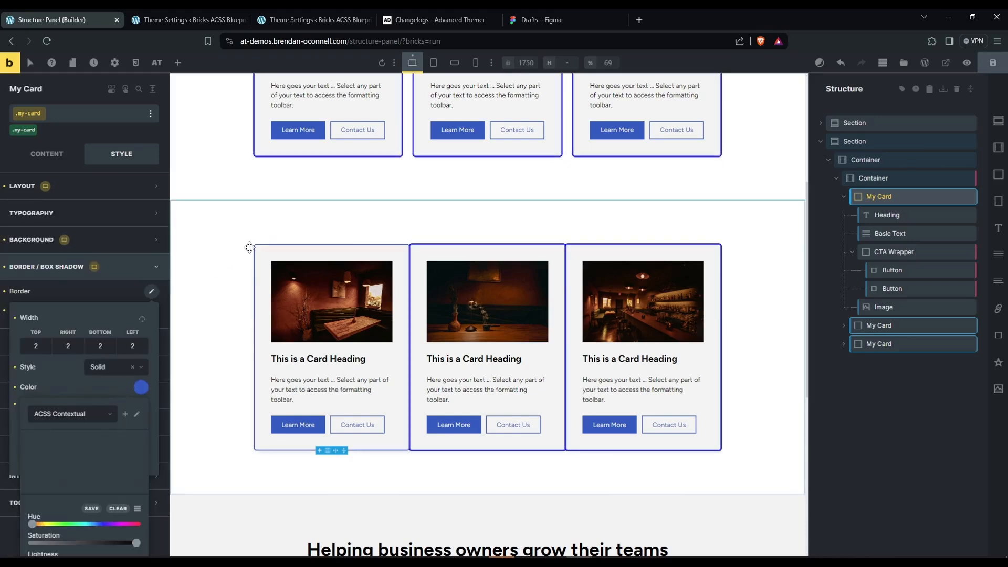
left_click(505, 213)
scroll(774, 226, "up", 5)
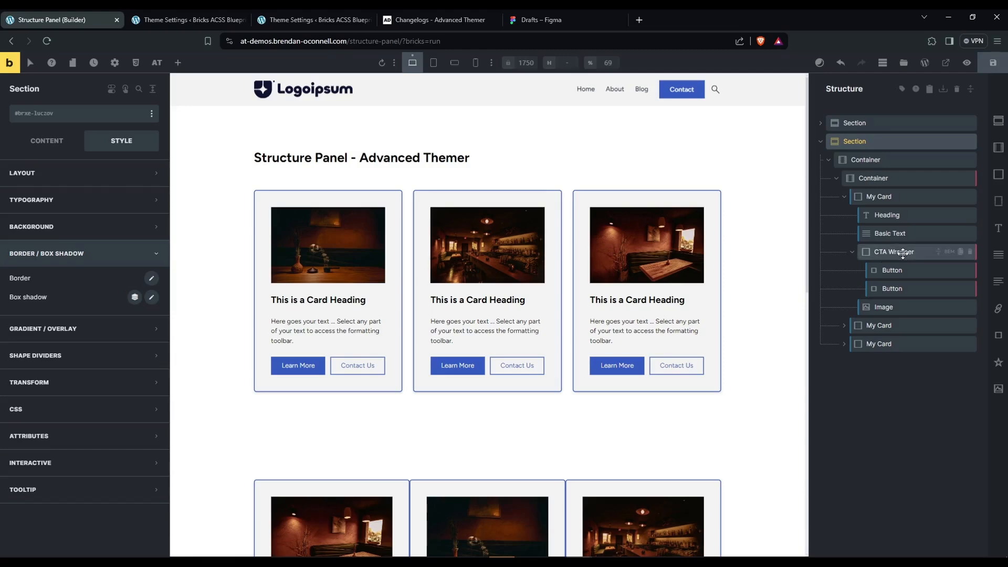
Change the .my-card class border colour to the gold Action colour and view the cards without the selection highlight.
left_click(887, 196)
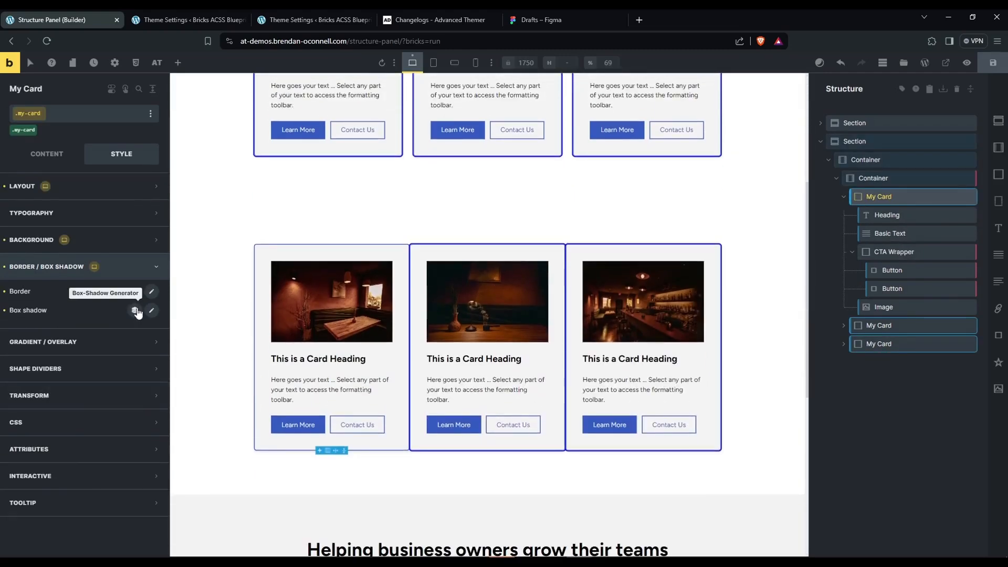
left_click(151, 291)
left_click(139, 390)
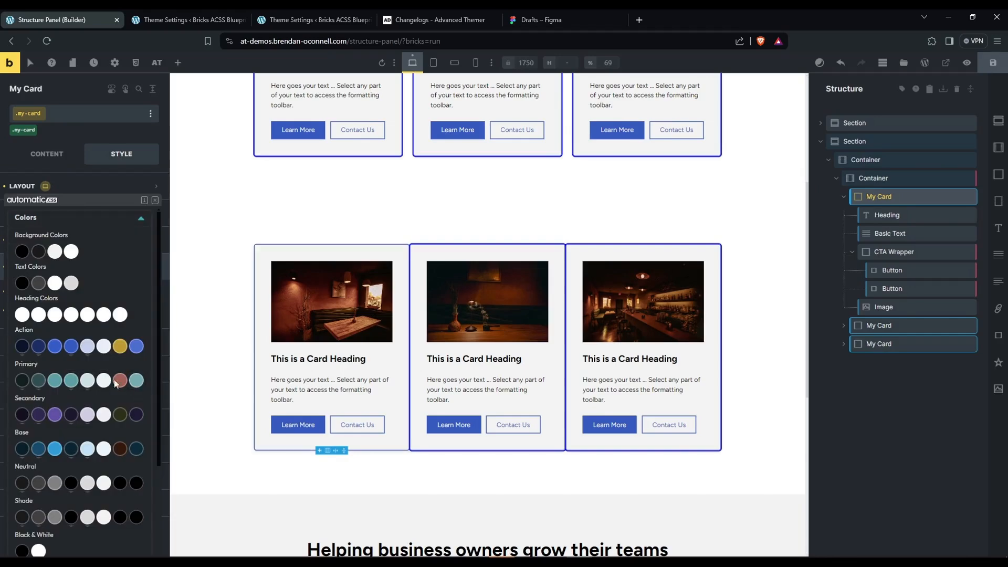
left_click(211, 289)
scroll(675, 353, "up", 6)
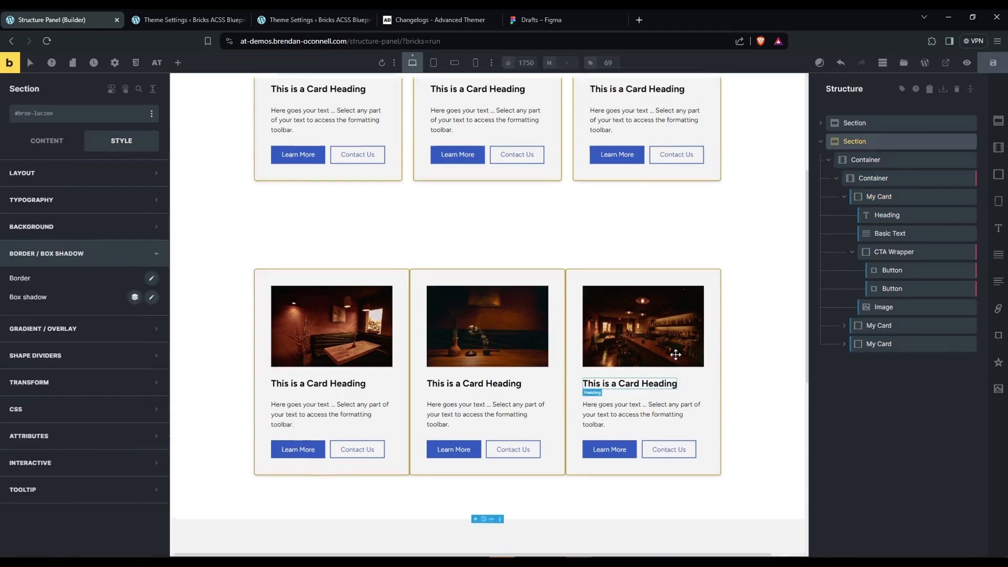
Reselect the first My Card and compare its border settings with the class highlight on the other cards.
left_click(892, 201)
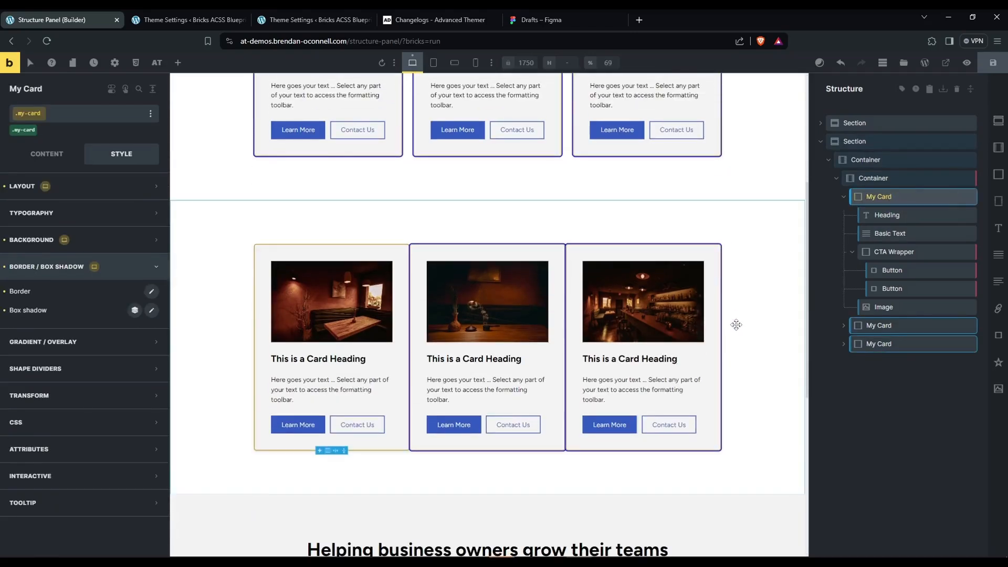
scroll(731, 322, "up", 5)
scroll(735, 331, "down", 1)
scroll(735, 330, "down", 3)
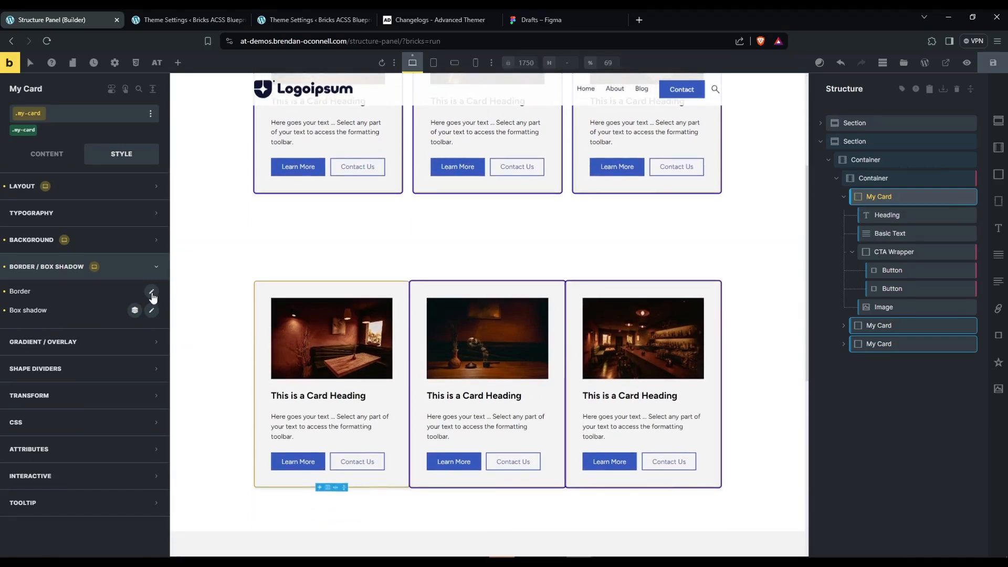
left_click(152, 291)
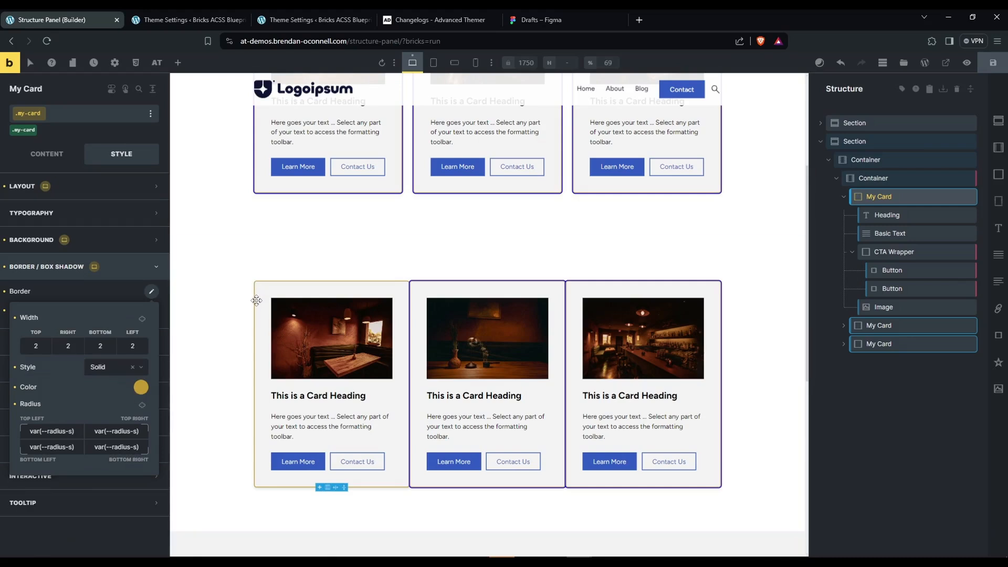
Collapse the first My Card and check the element creation shortcuts in the Theme Settings.
left_click(843, 196)
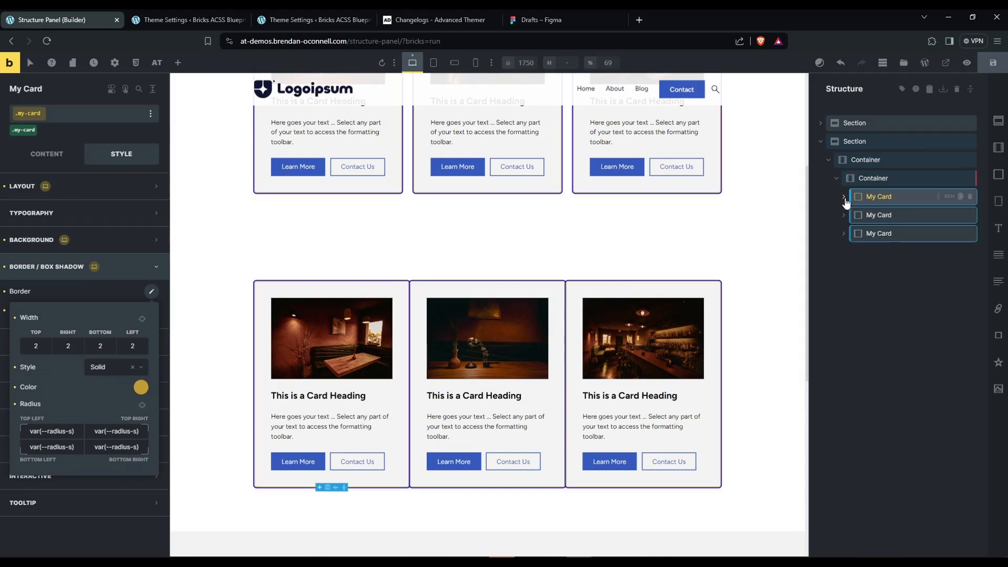
scroll(342, 221, "down", 1)
left_click(186, 19)
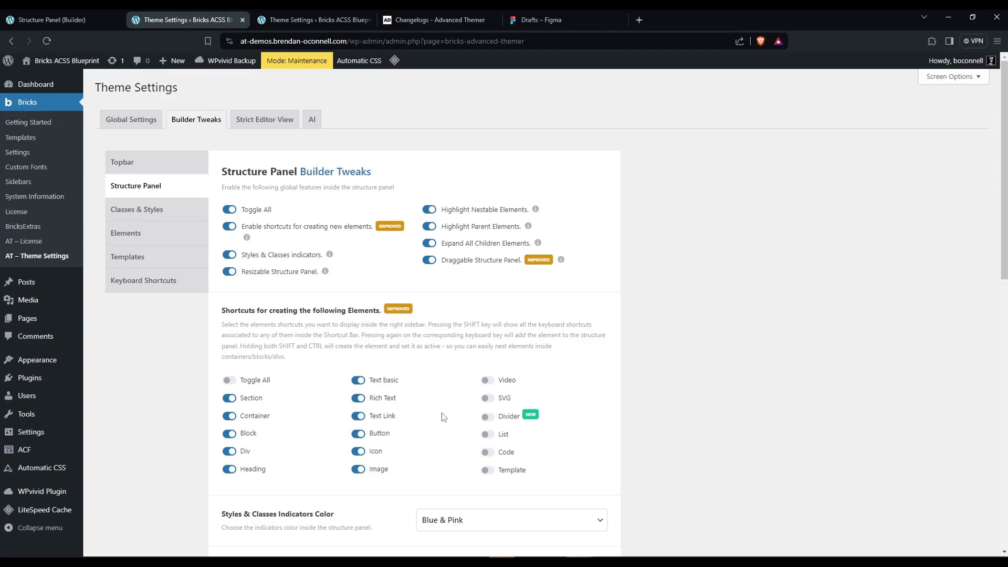
left_click(113, 20)
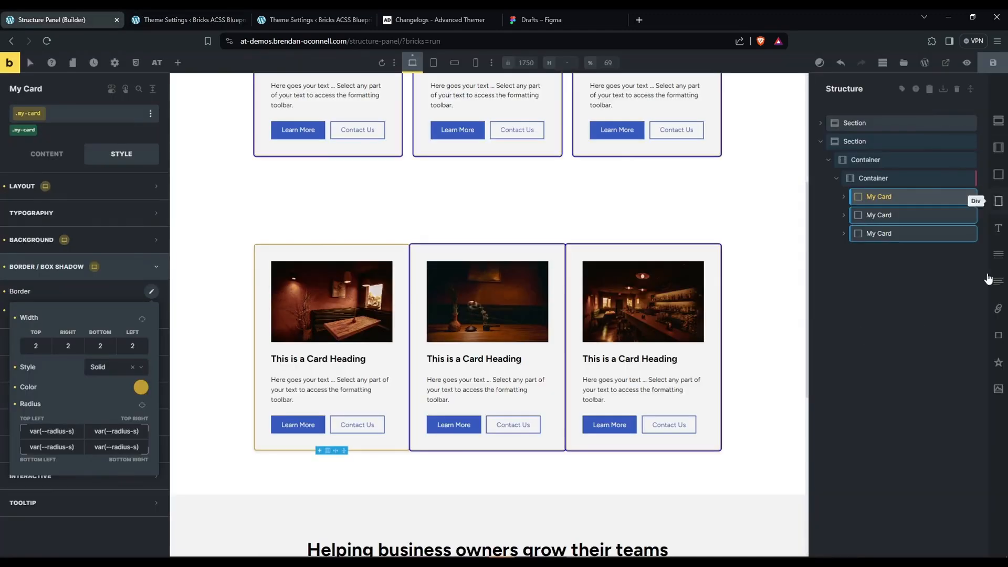
Add a new Section whose Container holds a Div with a Heading and a Rich Text, and select the Div.
left_click(998, 121)
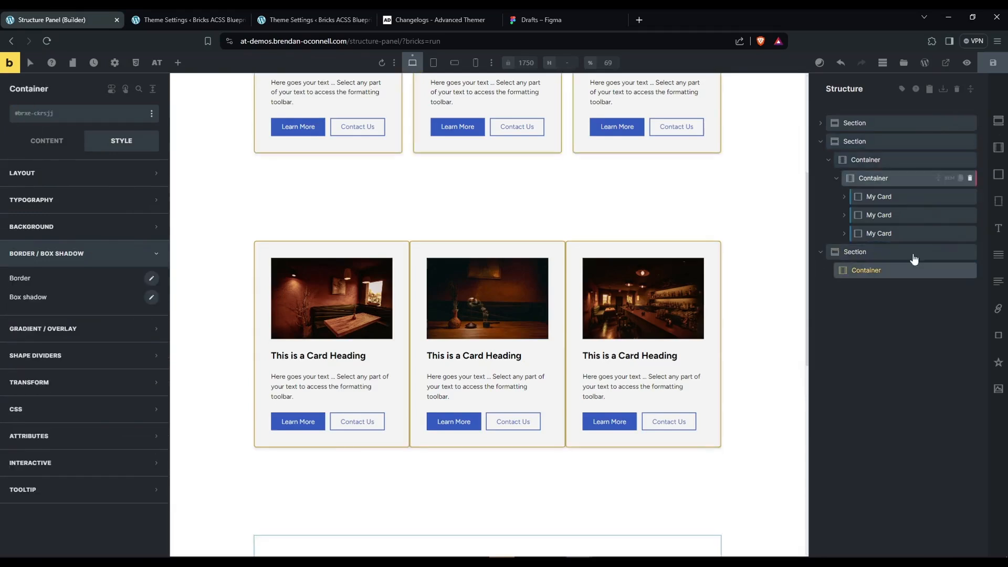
left_click(999, 208)
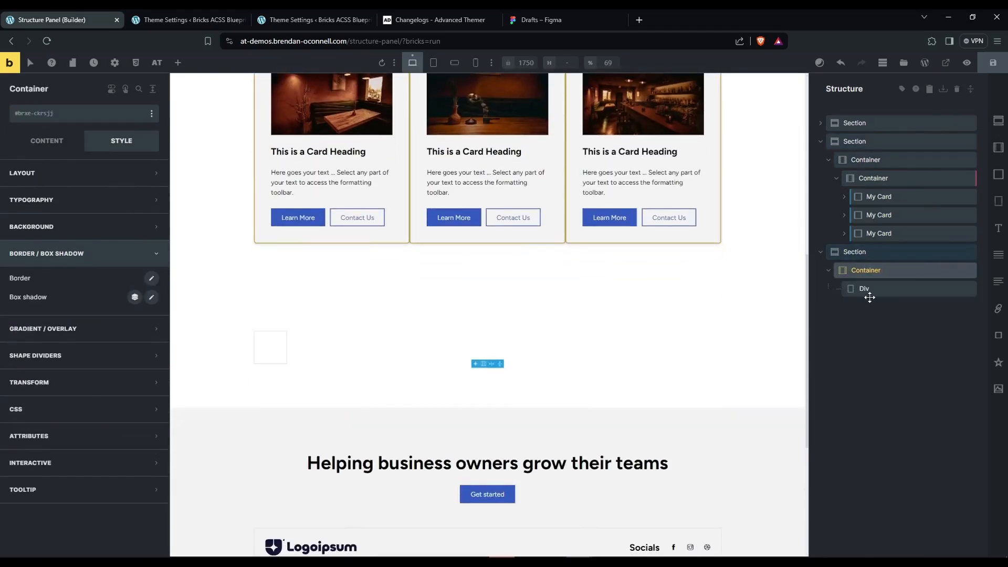
left_click(998, 227)
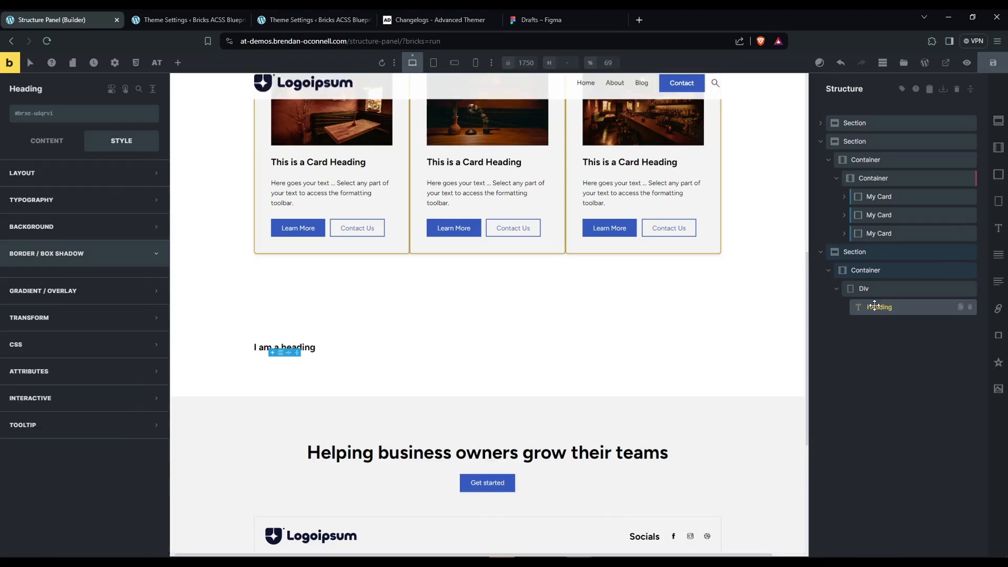
left_click(999, 281)
left_click(891, 288)
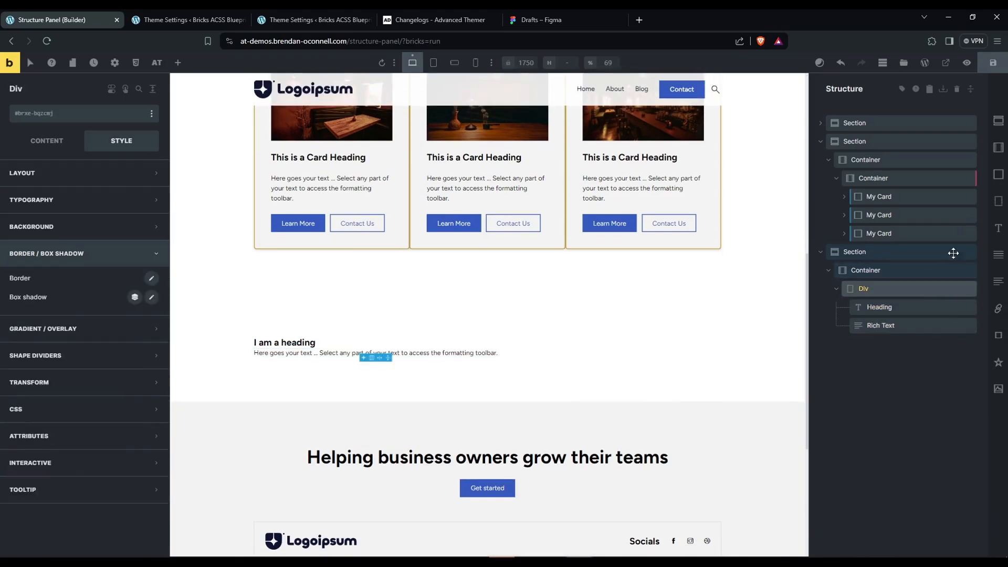
Delete the newly added third Section and display the keyboard shortcut letters on the element shortcut bar.
left_click(970, 253)
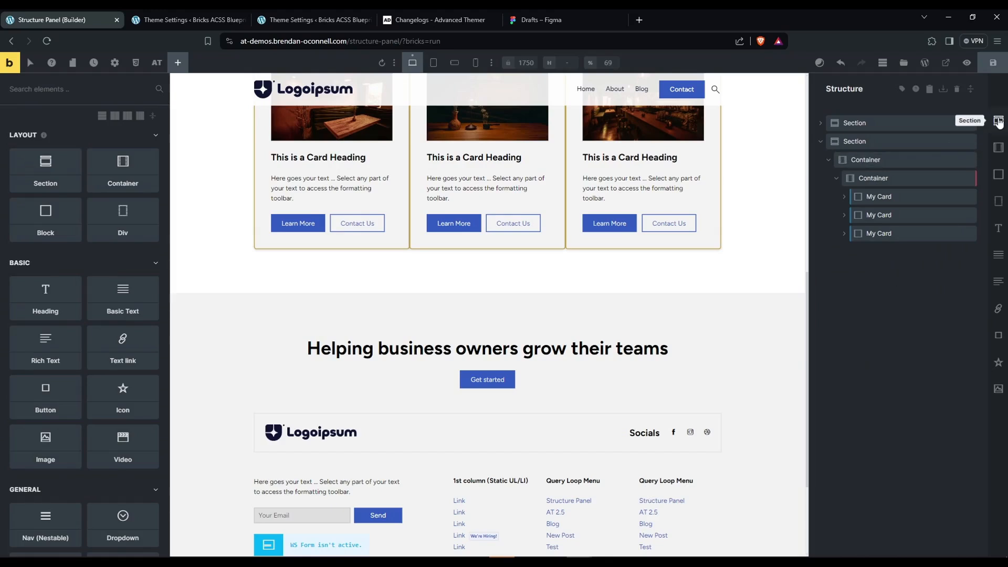
key("ctrl+shift")
key("alt")
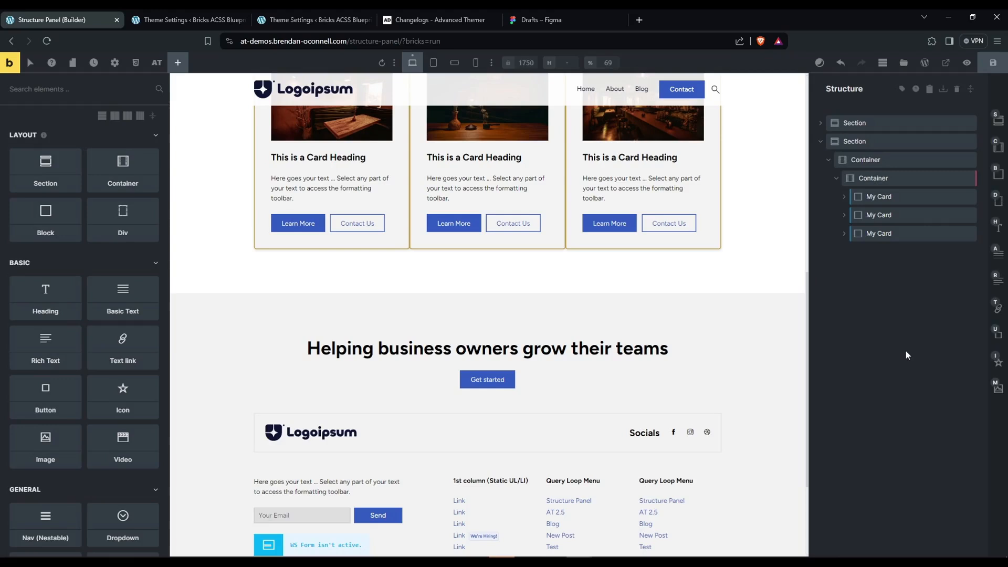
key("ctrl+s")
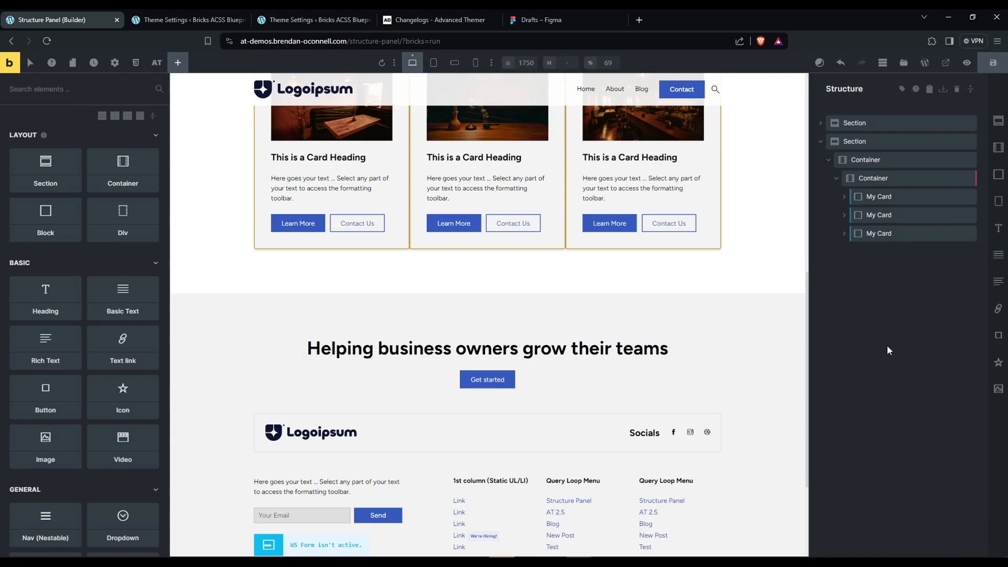
Add a new Section whose Container holds a Block with a Heading, Basic Text, Button and Image, and select the Basic Text.
key("alt+s")
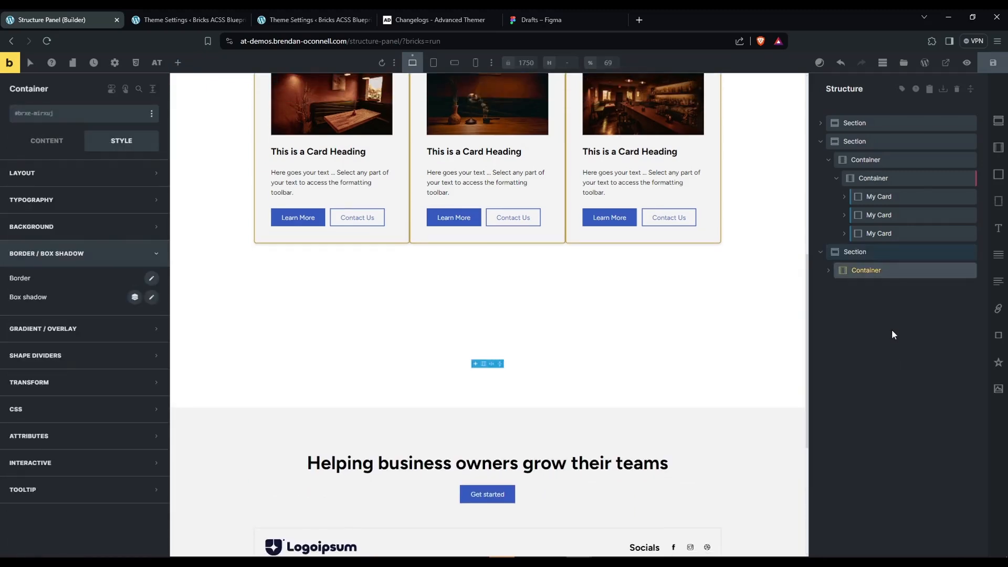
key("alt+b")
left_click(891, 292)
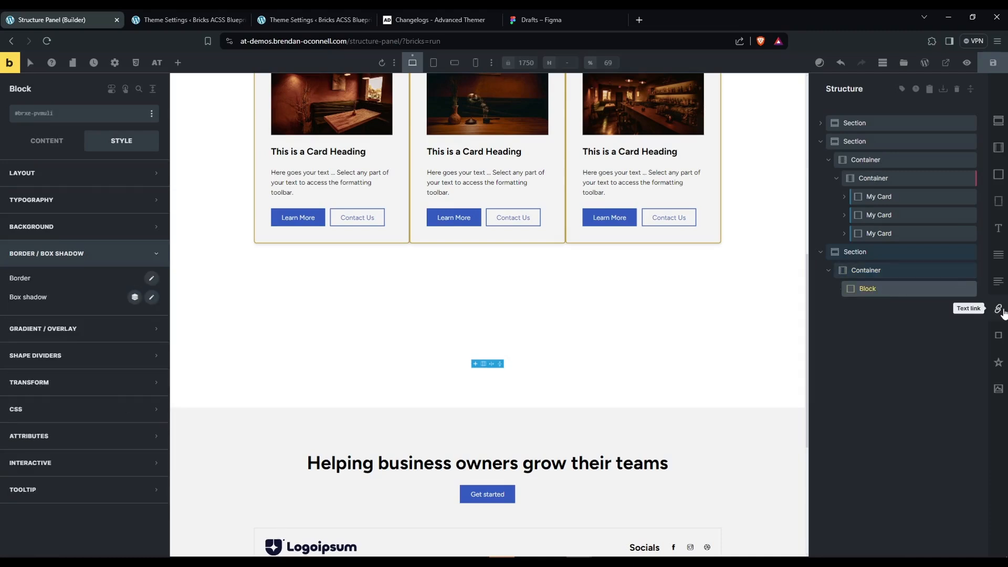
key("alt+h")
key("alt+t")
key("alt+n")
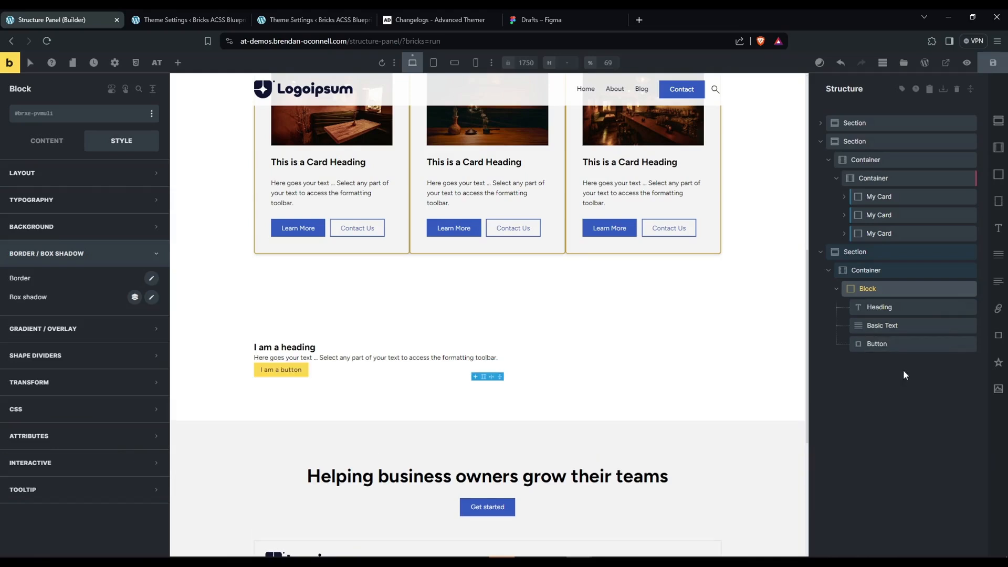
left_click(891, 326)
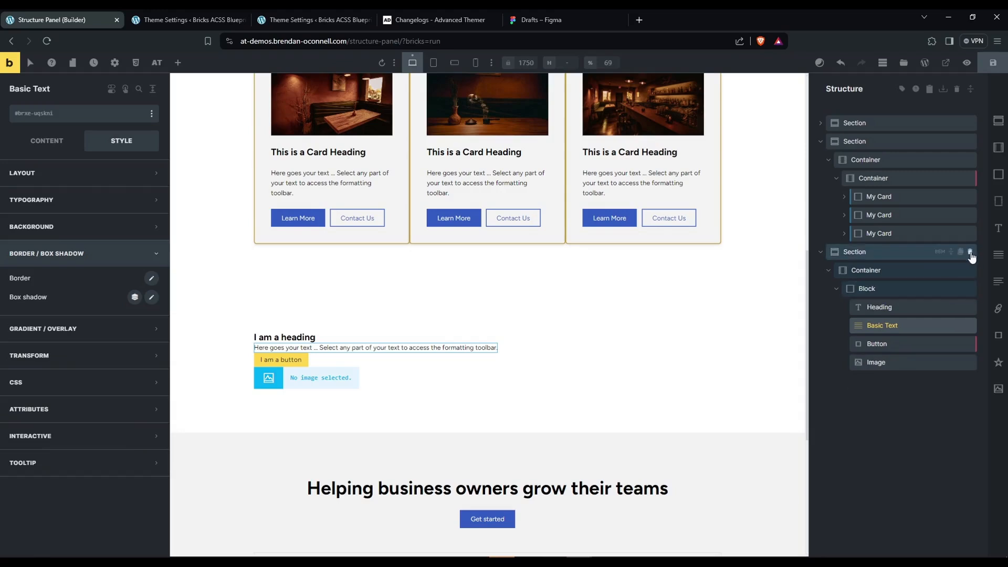
Delete the third Section with its contents and add a fresh Section with an empty Container.
left_click(970, 253)
key("ctrl+shift+1")
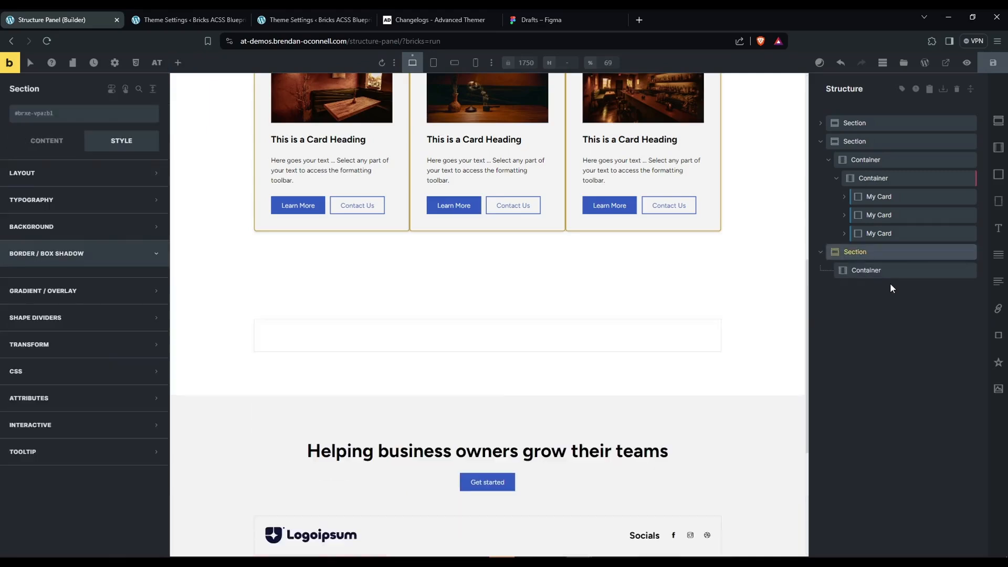
Add a Block inside the third Section's Container, nest a second Block within it, and select the inner Block.
key("ctrl+shift+3")
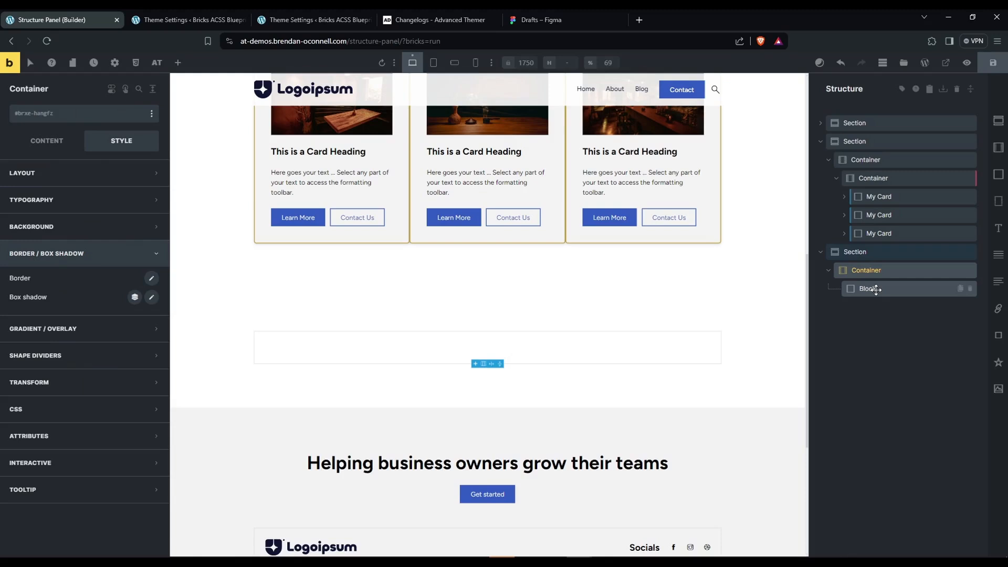
left_click(876, 289)
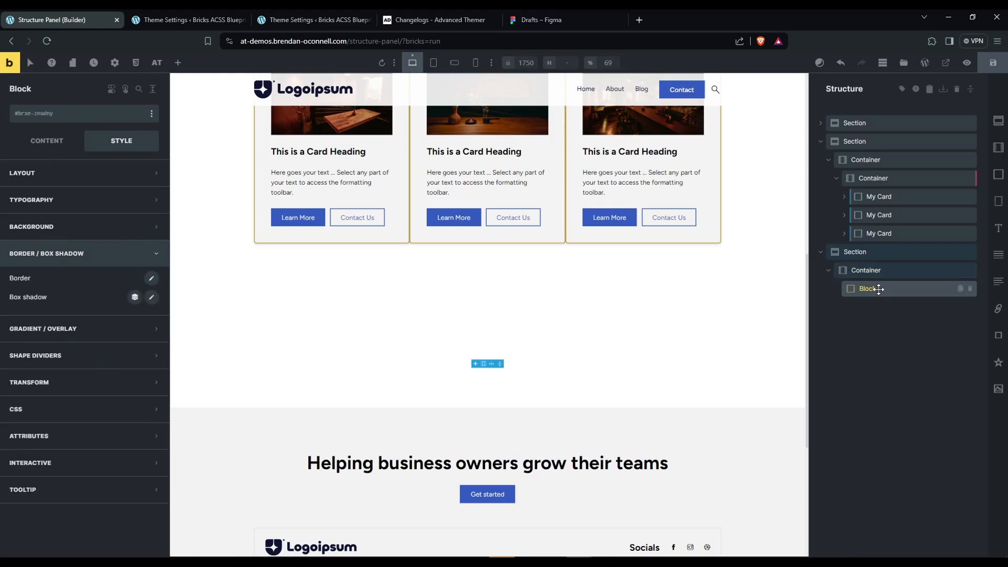
key("alt")
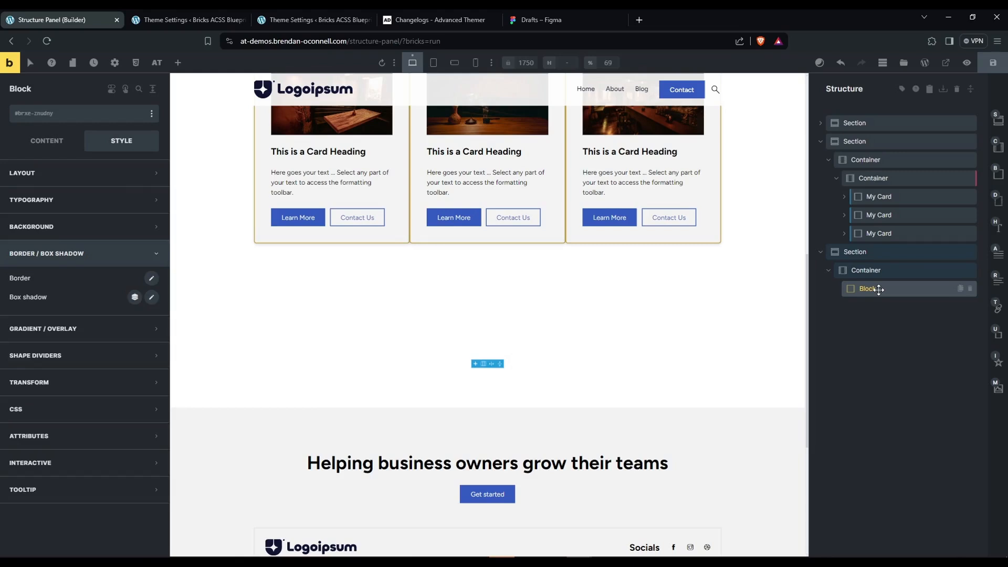
key("alt+b")
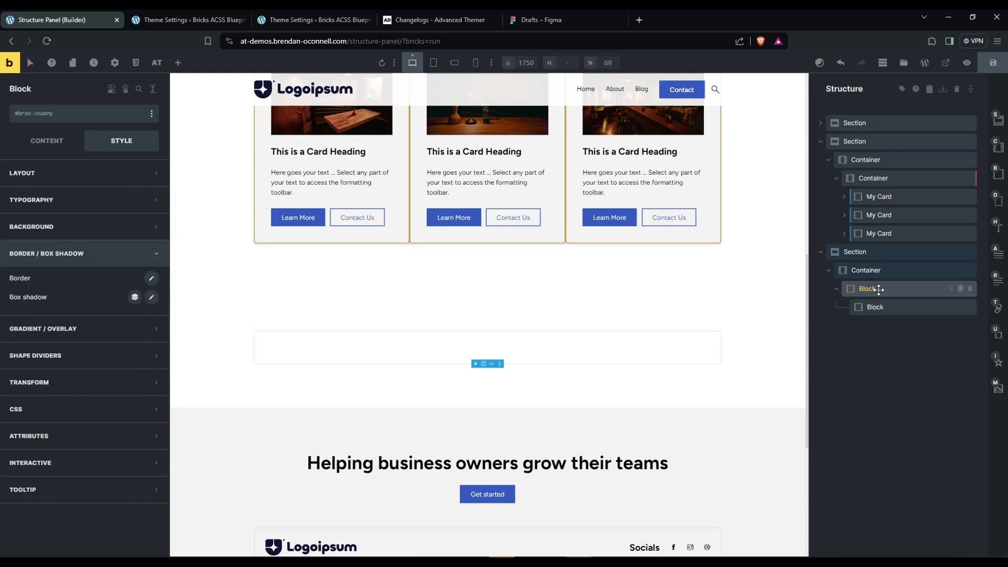
key("alt+h")
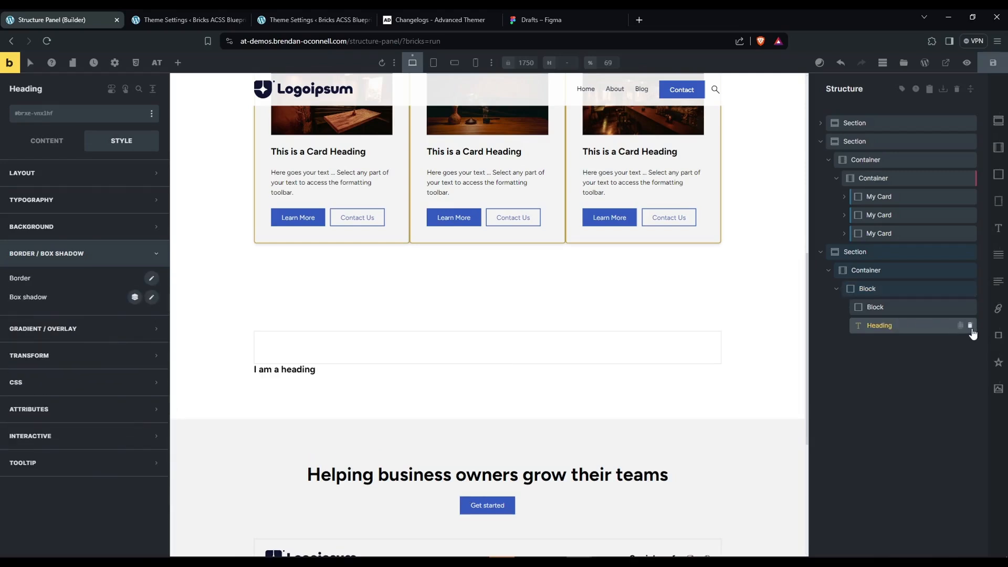
left_click(960, 326)
left_click(890, 308)
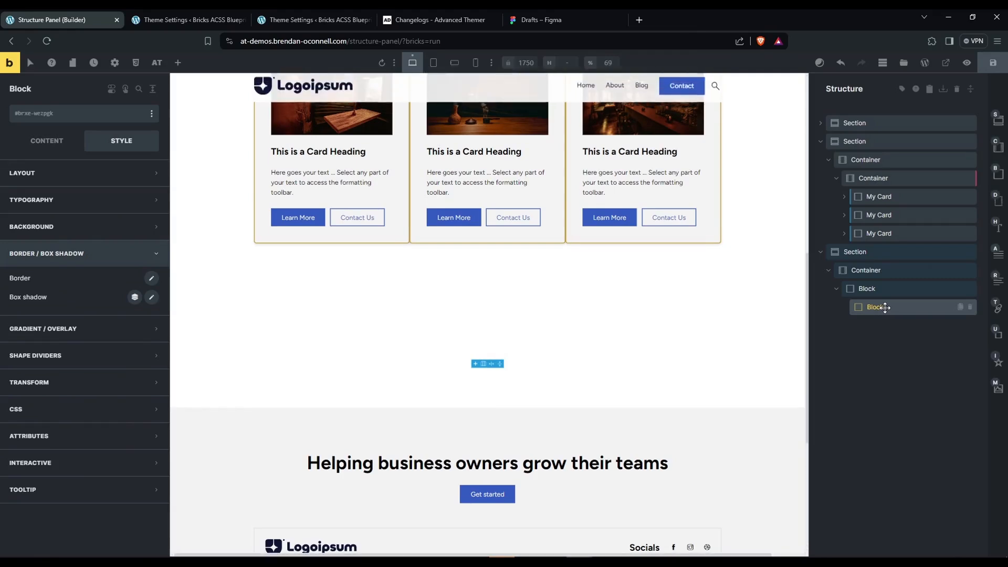
Add a Heading and a Basic Text inside the inner Block and select that Block again.
key("ctrl+z")
key("alt+a")
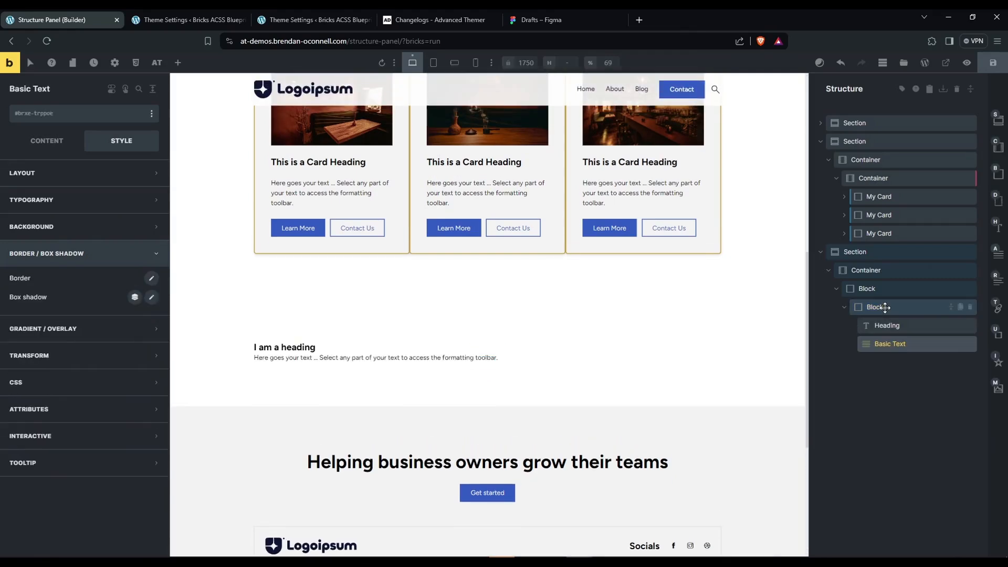
left_click(885, 308)
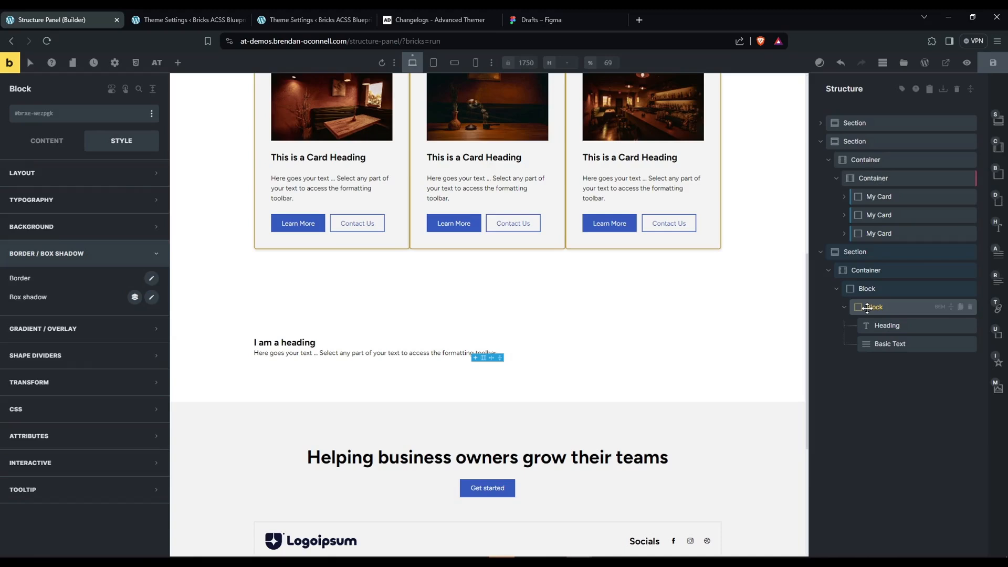
key("alt+d")
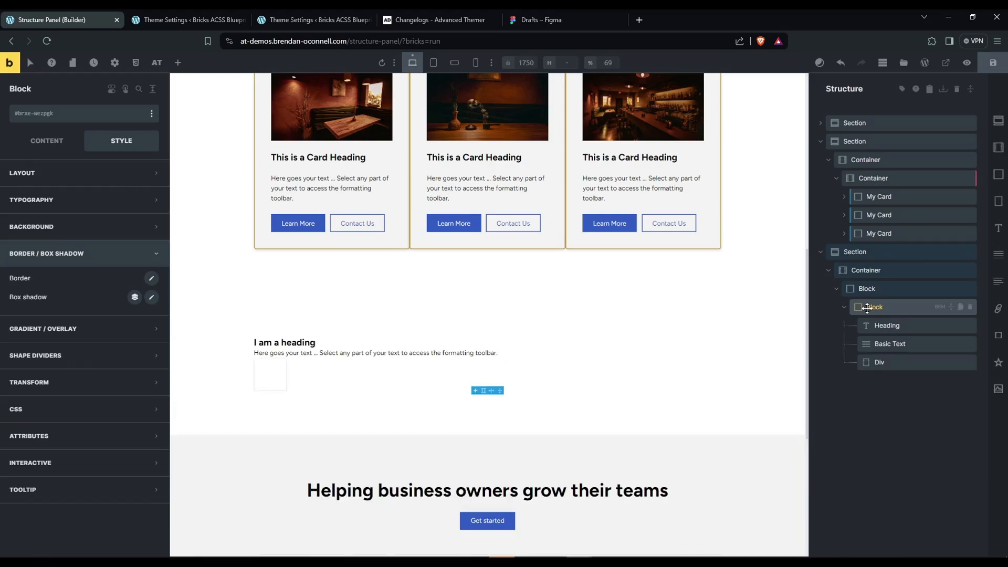
left_click(881, 362)
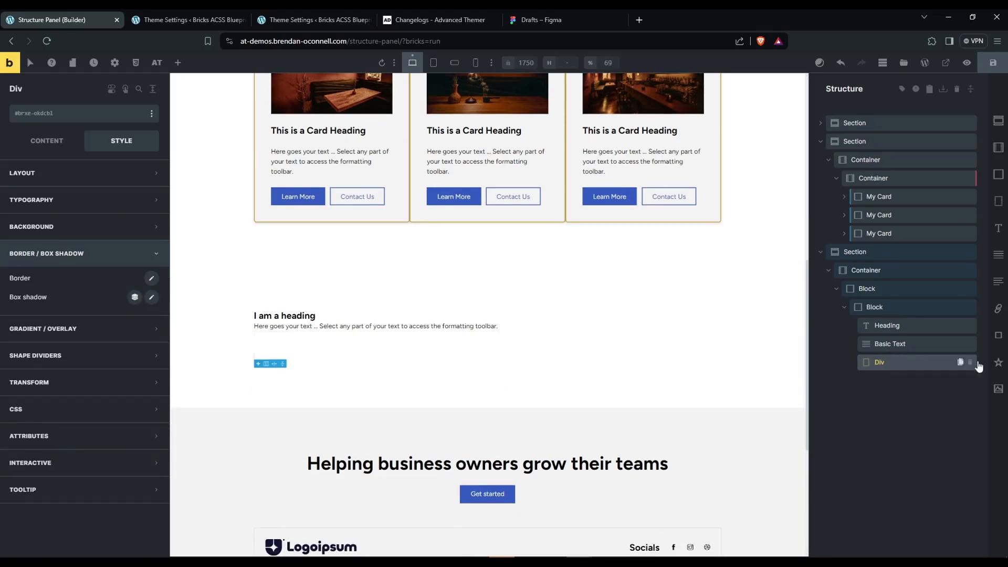
left_click(970, 363)
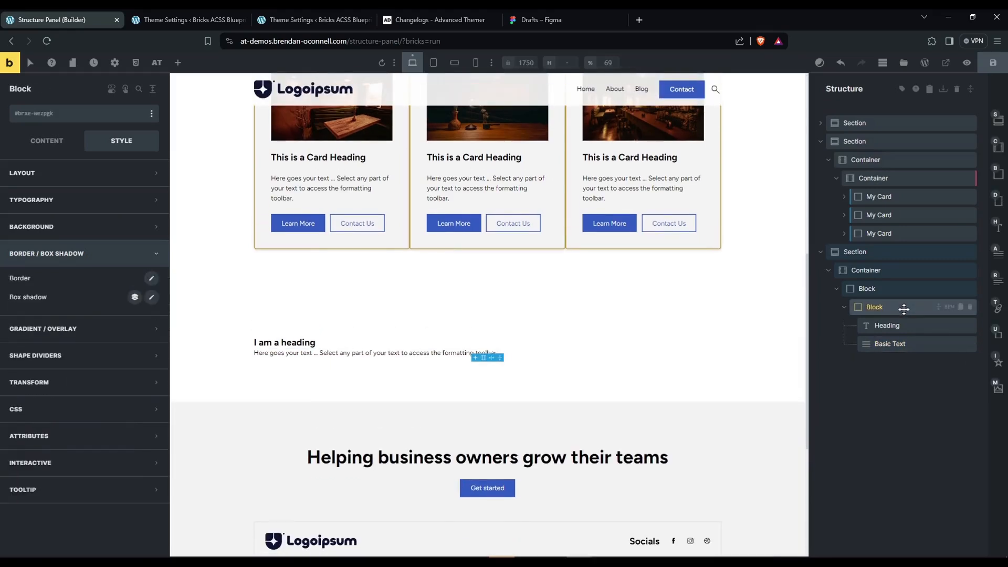
Add a Div below the Basic Text in the inner Block and place two Buttons inside it.
key("alt+d")
key("alt+u")
key("alt+u")
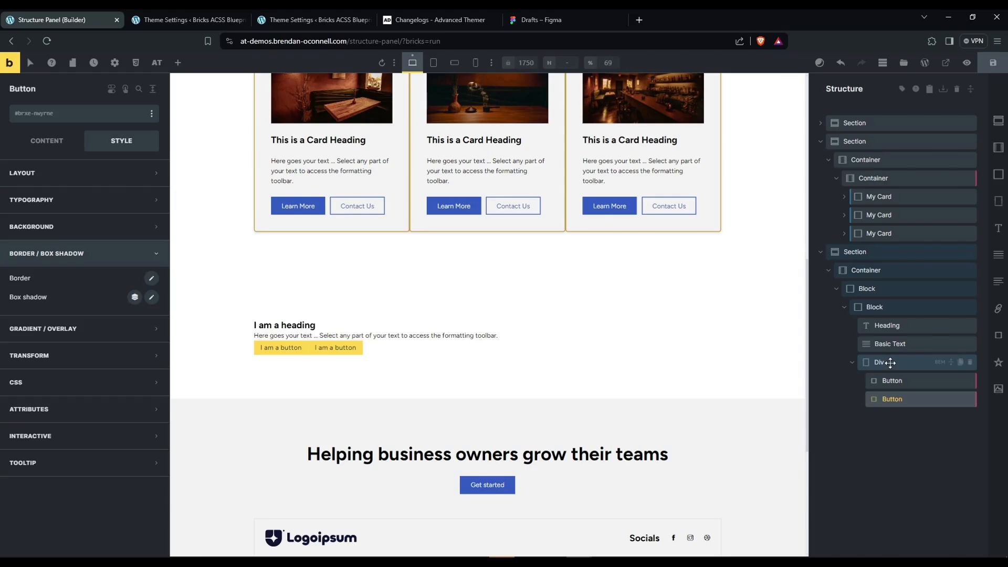
Move the Div with its two Buttons one level out so it sits beside the inner Block.
left_click(890, 362)
right_click(891, 362)
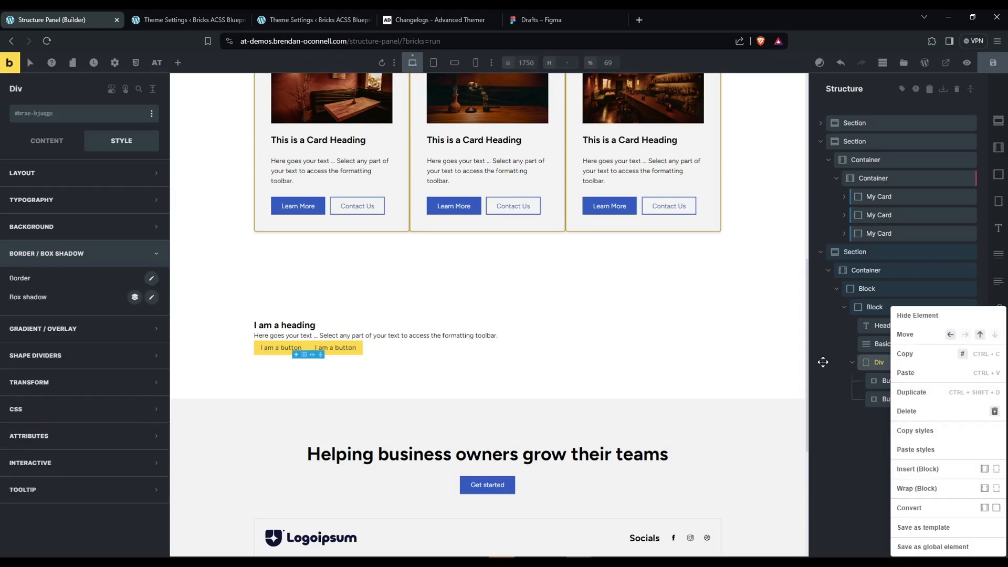
left_click(822, 362)
right_click(885, 362)
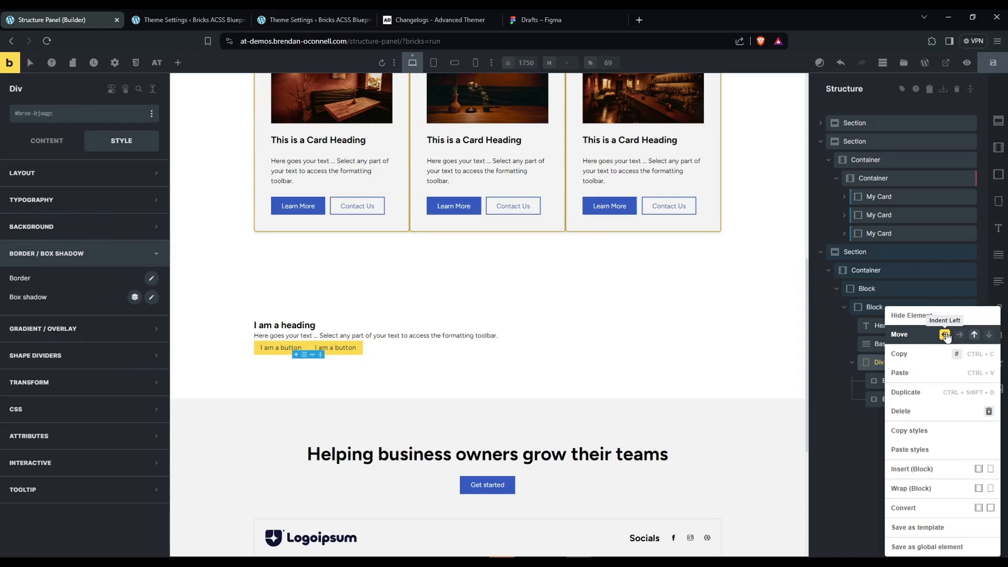
left_click(945, 335)
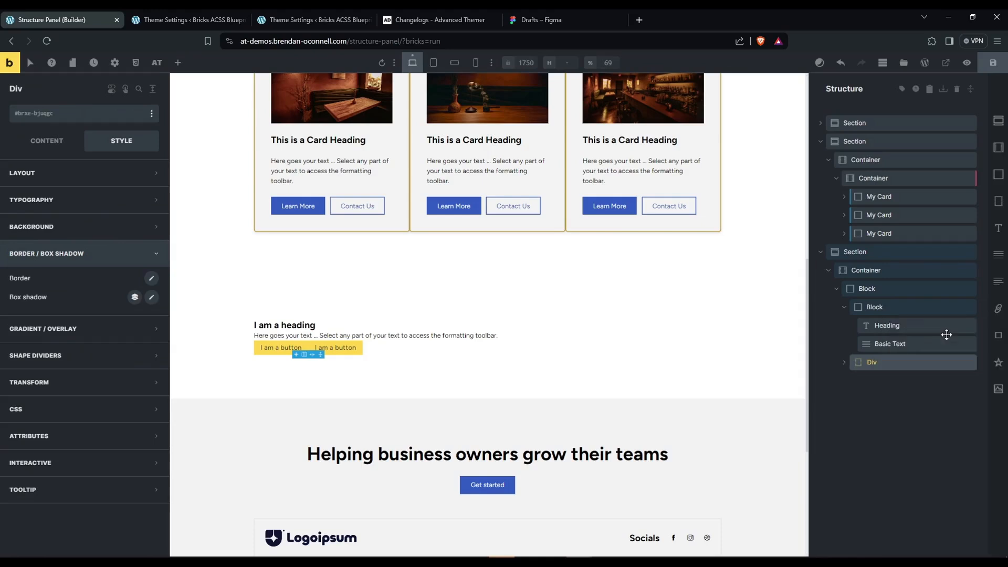
Indent the Div back into the inner Block beneath the Basic Text and expand it to show its Buttons.
right_click(861, 362)
left_click(861, 363)
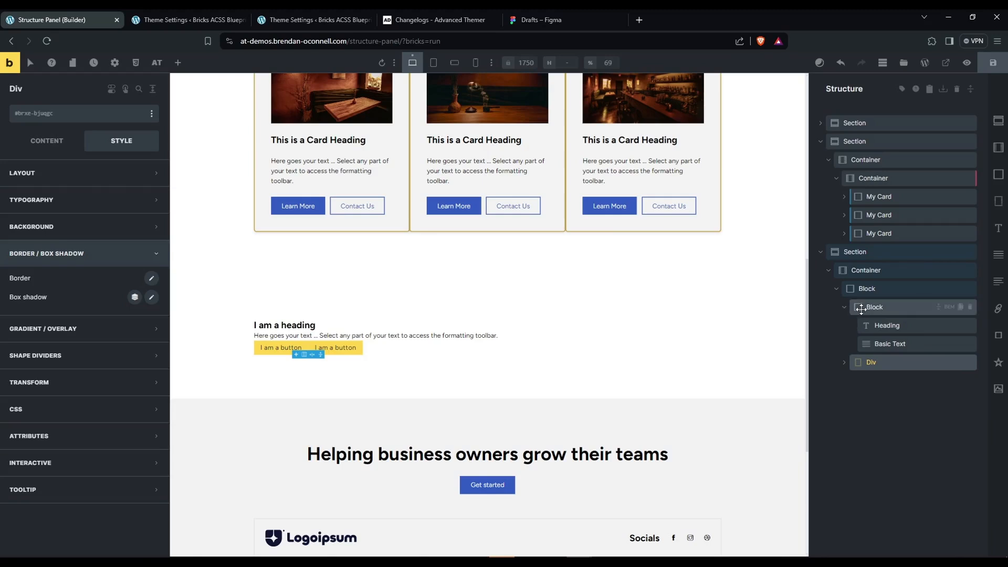
right_click(884, 363)
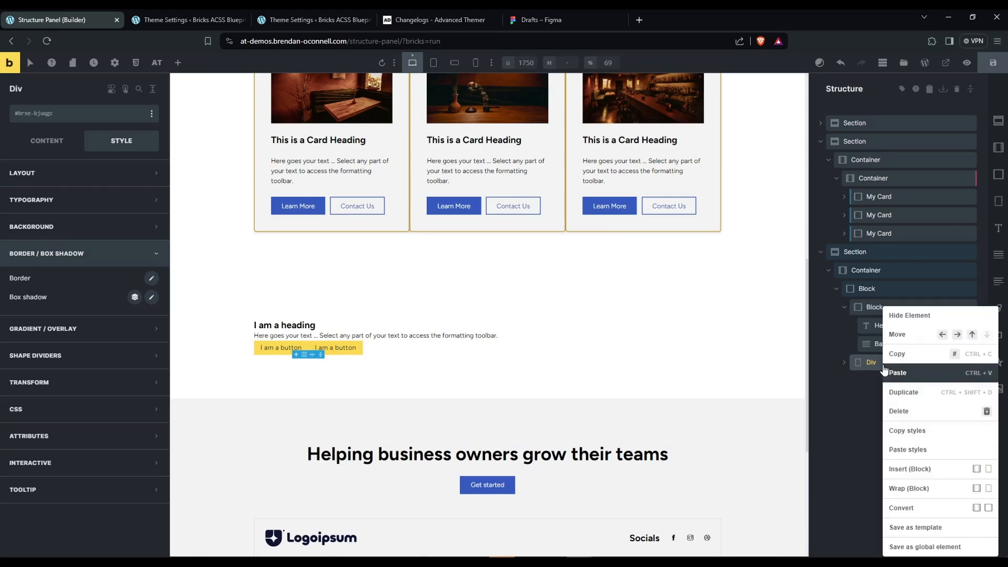
left_click(957, 335)
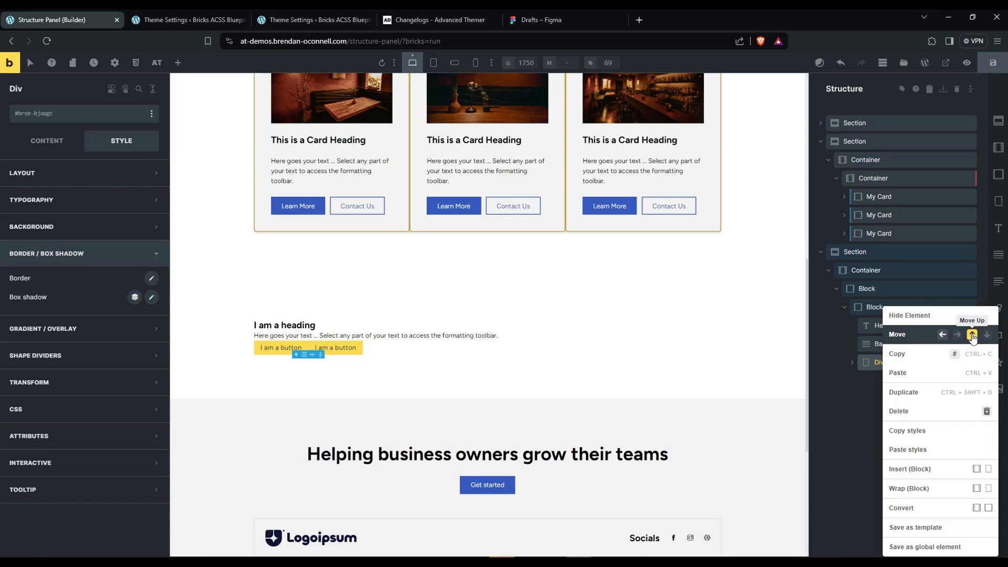
left_click(972, 334)
left_click(987, 335)
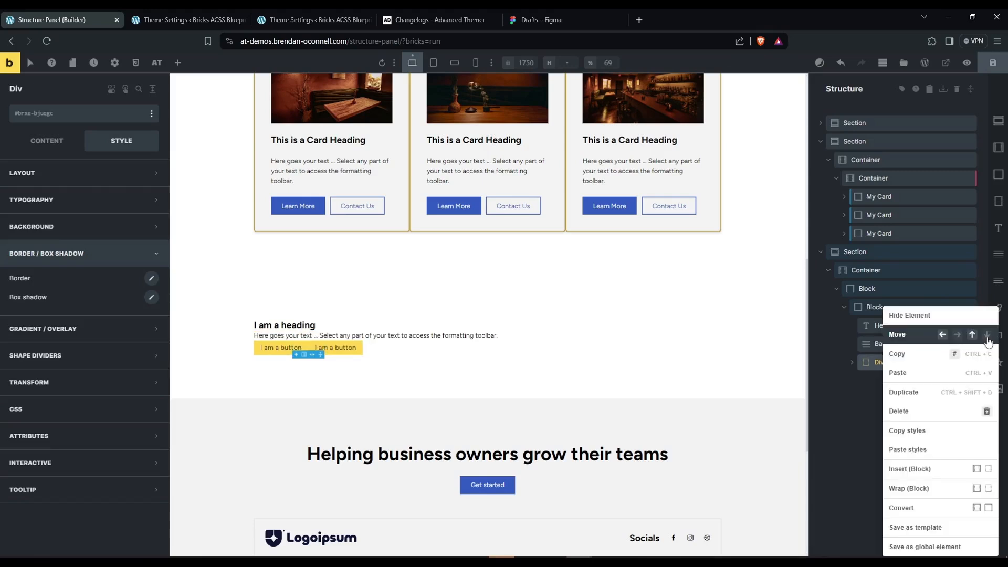
left_click(861, 398)
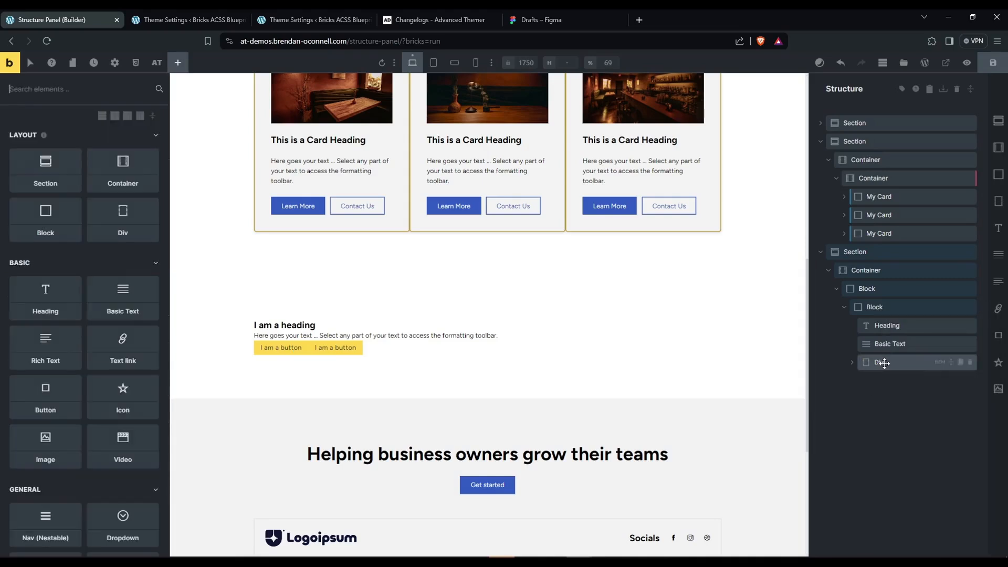
left_click(884, 362)
left_click(852, 362)
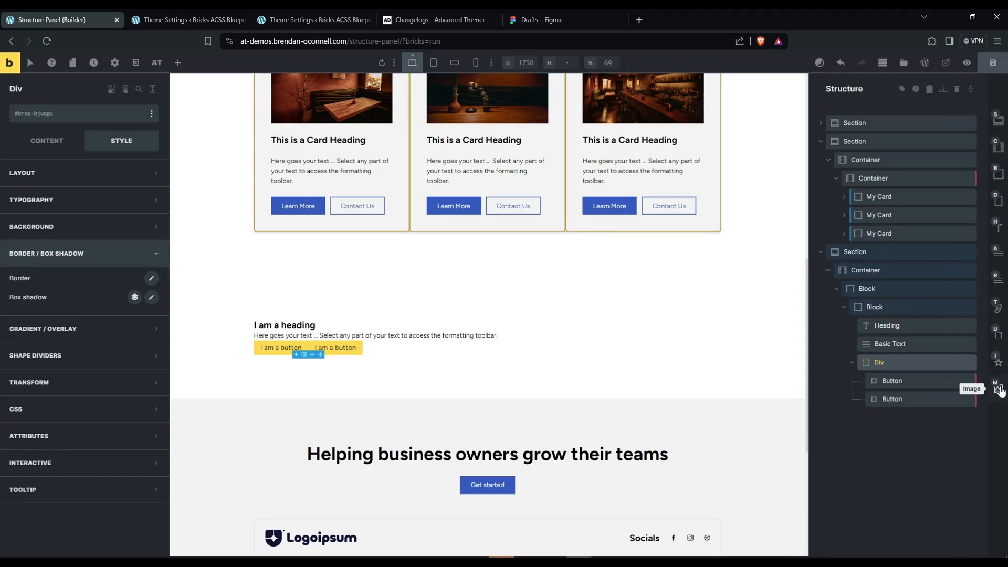
Review the element shortcuts and the Structure Panel Icons Shortcuts options in the Advanced Themer theme settings.
left_click(159, 27)
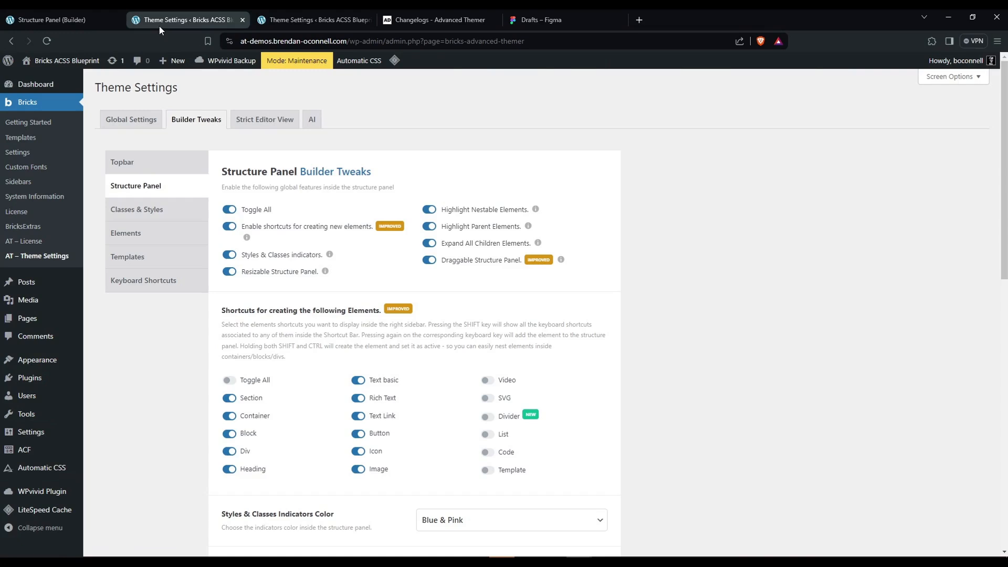
scroll(175, 330, "down", 4)
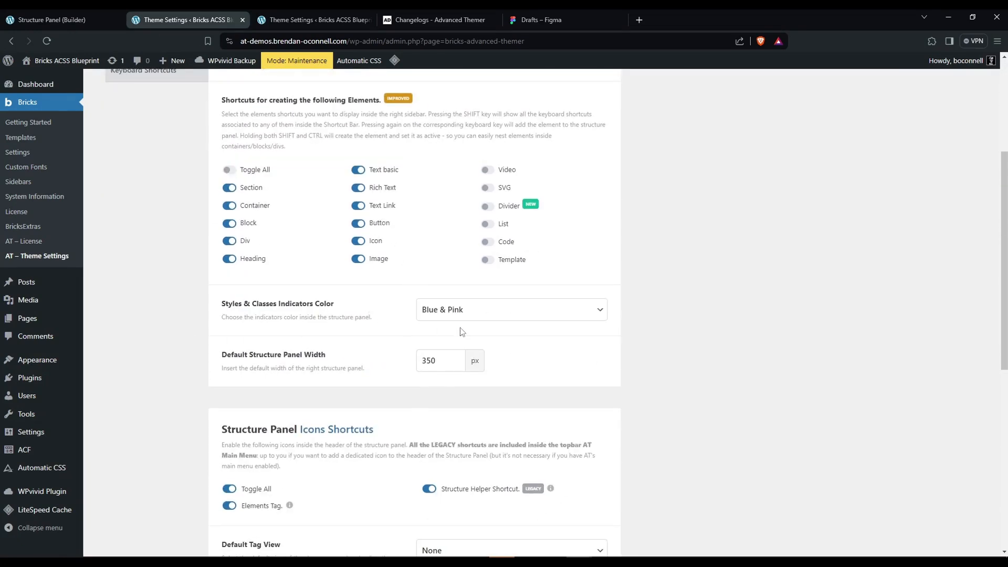
scroll(590, 356, "down", 2)
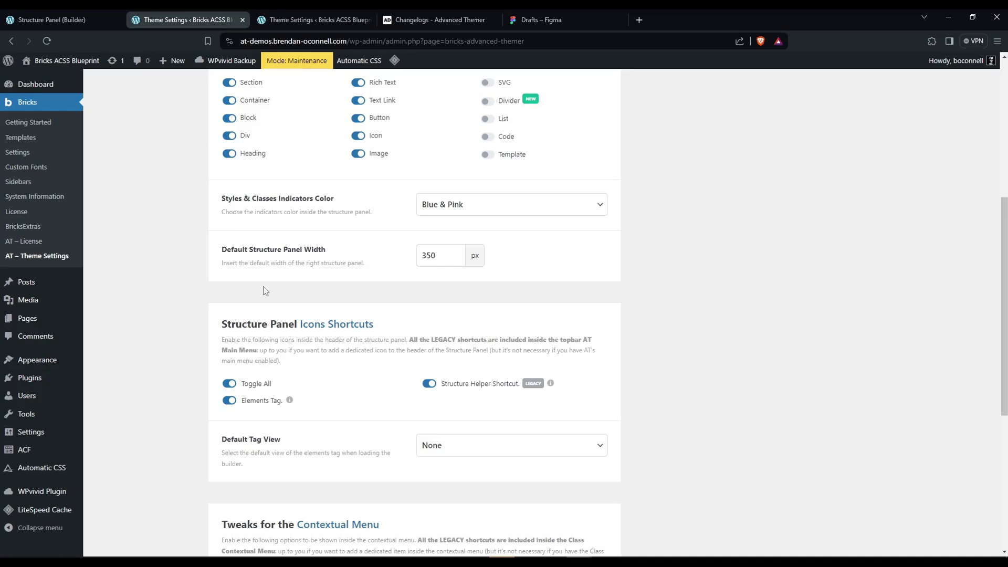
Return to the Bricks builder, open the Structure Helper and look through the page's element tree.
left_click(58, 21)
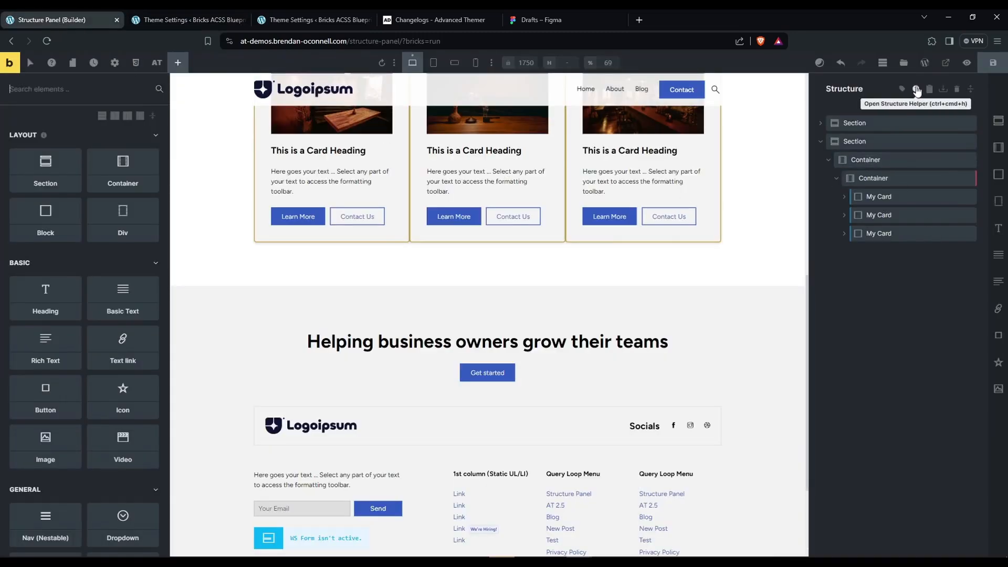
left_click(155, 65)
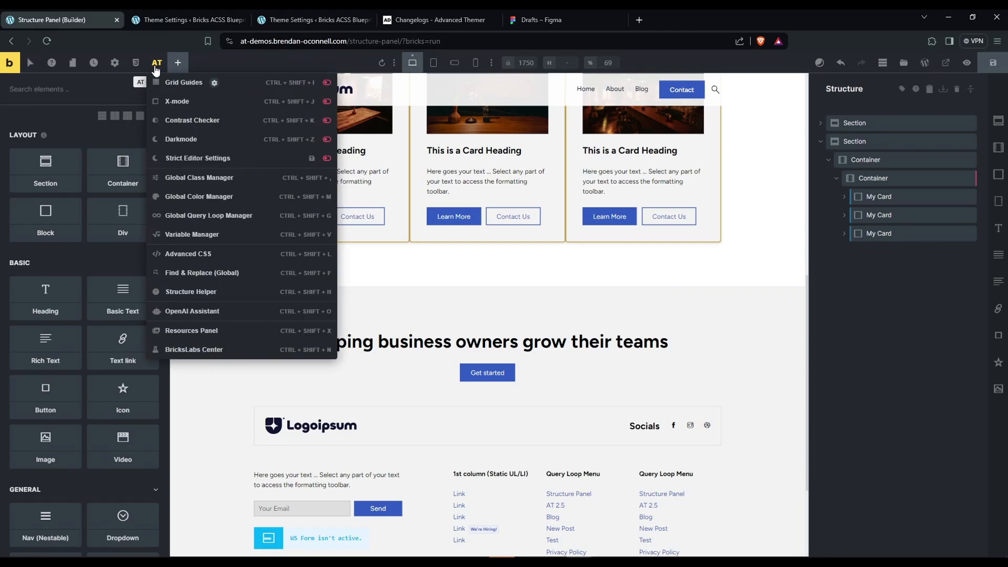
left_click(233, 296)
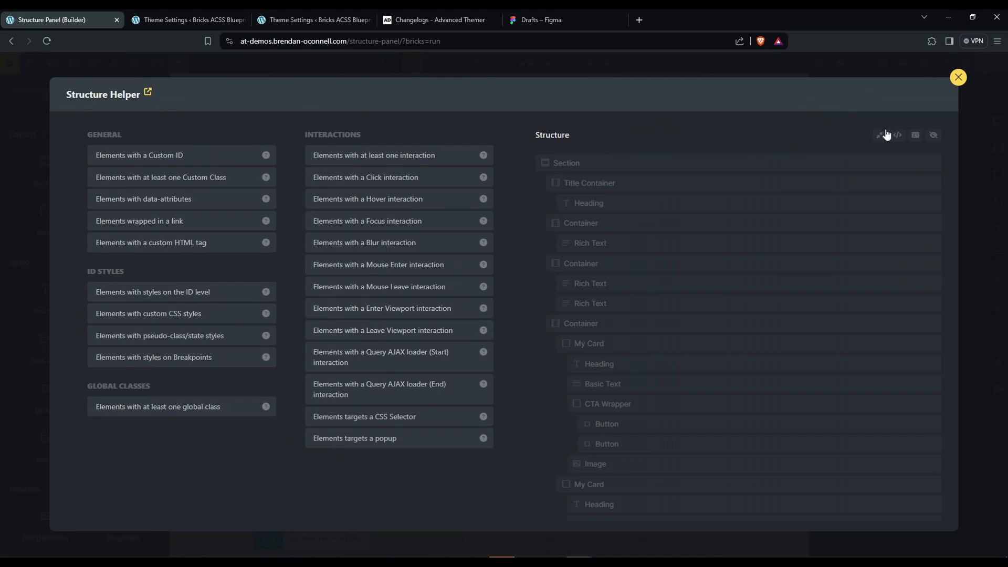
scroll(686, 254, "down", 5)
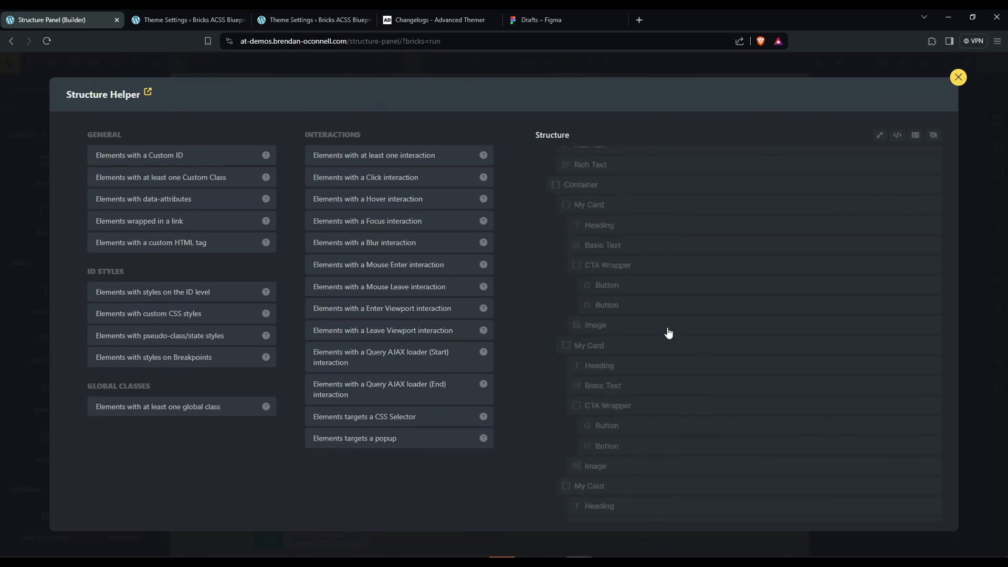
scroll(668, 333, "up", 5)
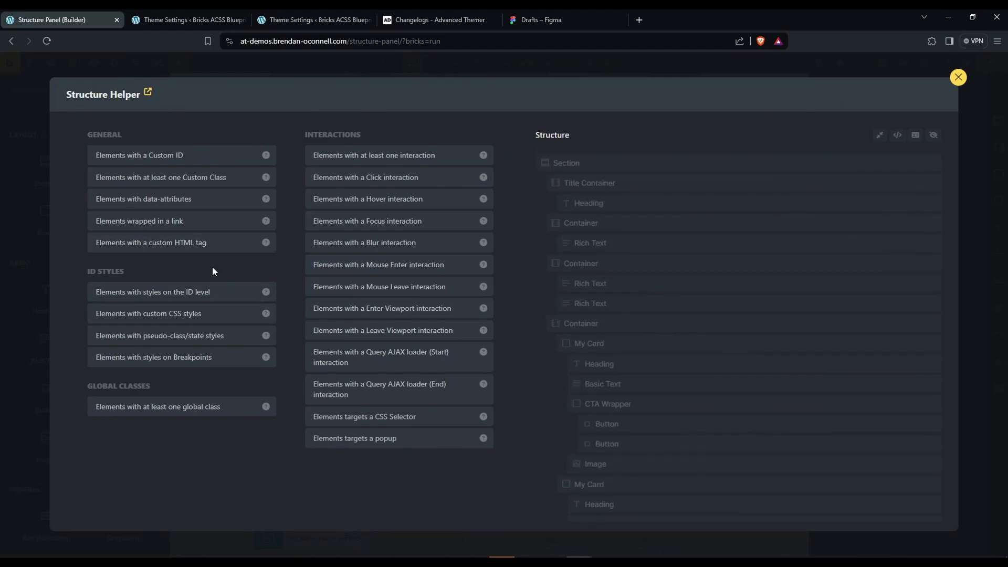
Highlight elements with at least one global class, switch to elements with data-attributes, and close the Structure Helper.
left_click(155, 408)
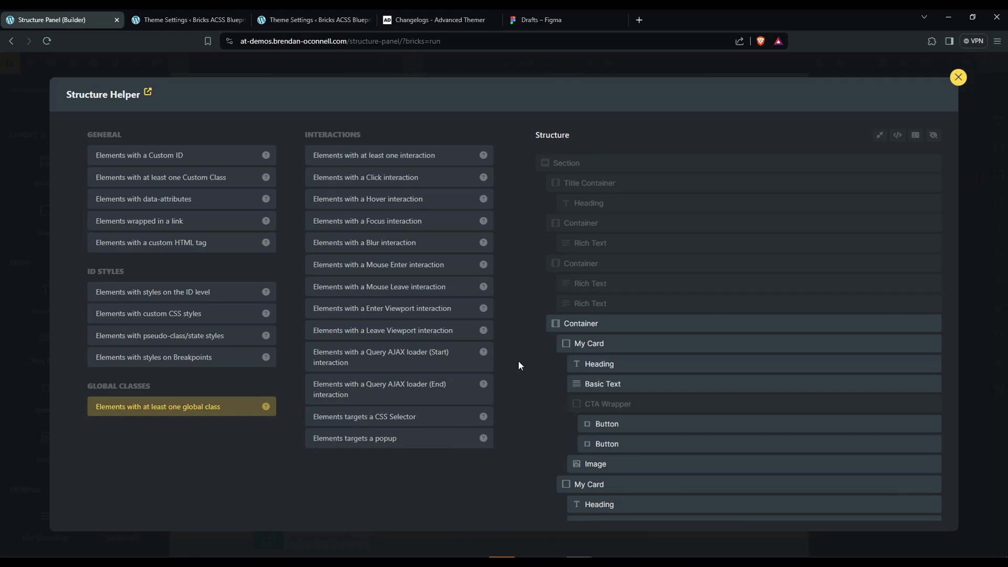
scroll(520, 365, "down", 2)
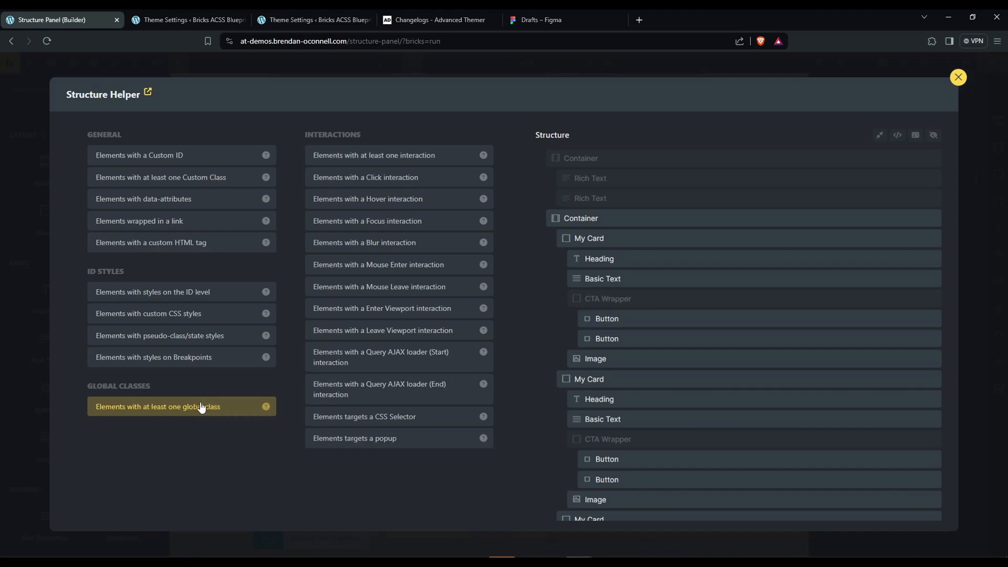
scroll(657, 328, "down", 5)
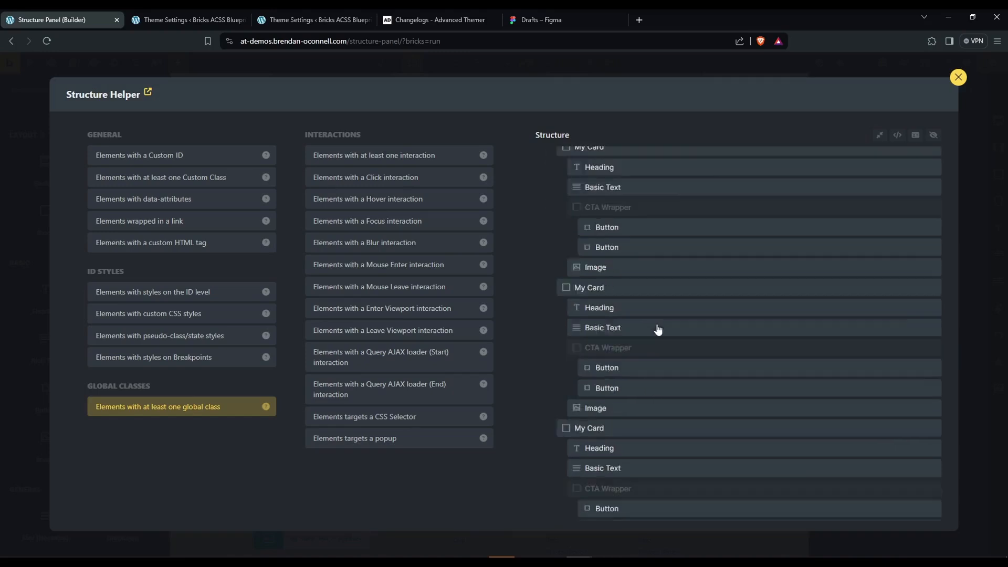
scroll(715, 367, "up", 8)
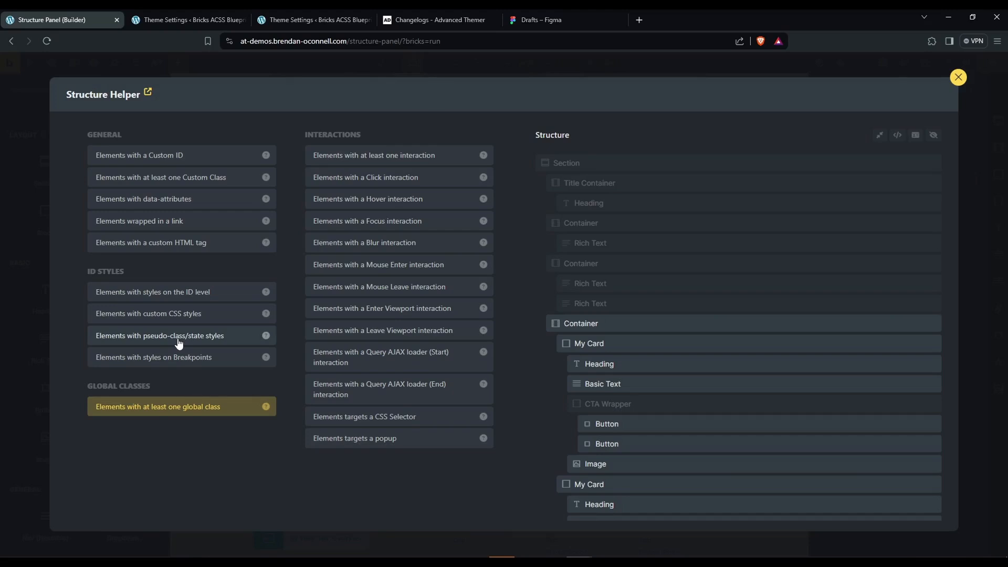
left_click(182, 202)
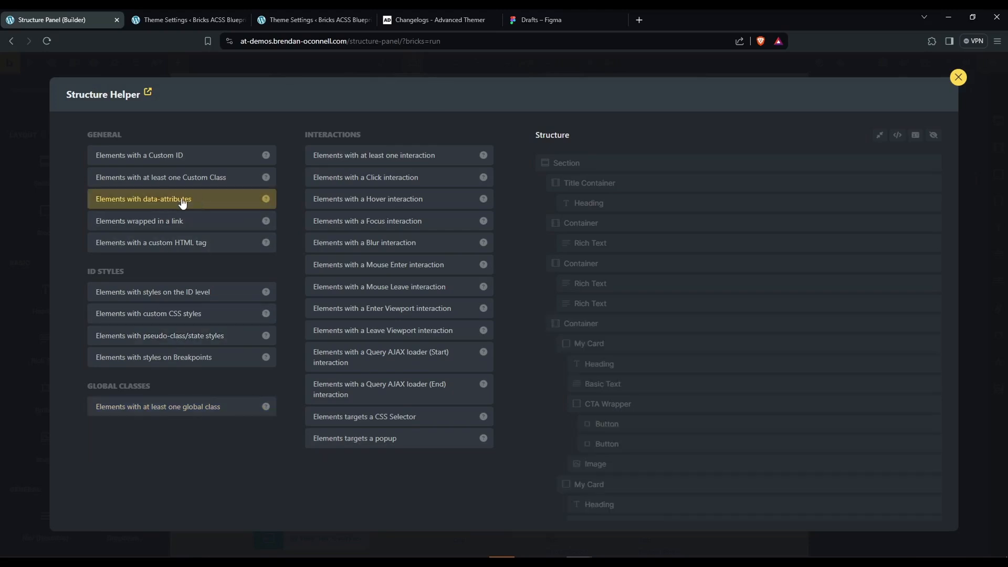
left_click(958, 77)
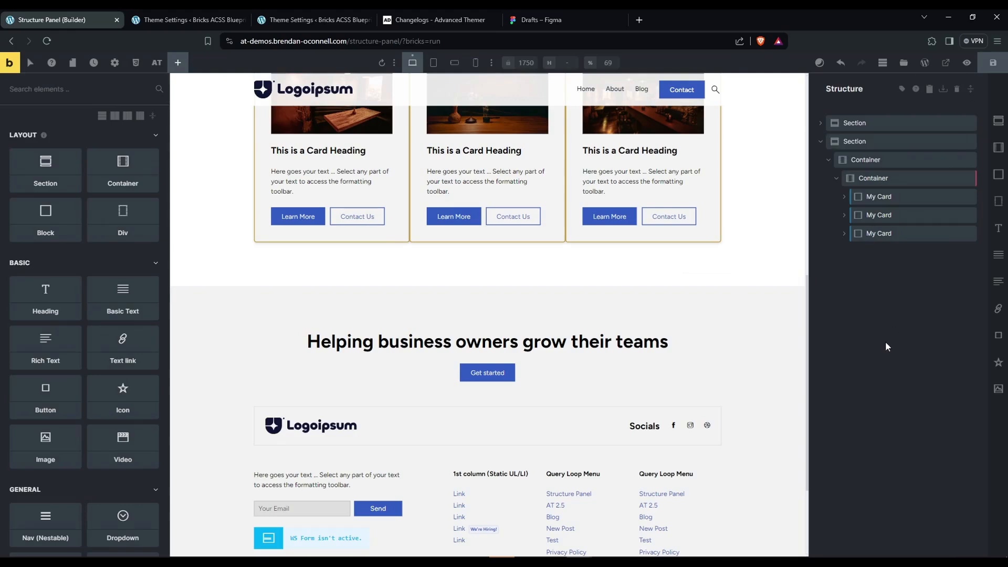
Switch to the Advanced Themer theme settings and review the Tweaks for the Contextual Menu options.
left_click(189, 21)
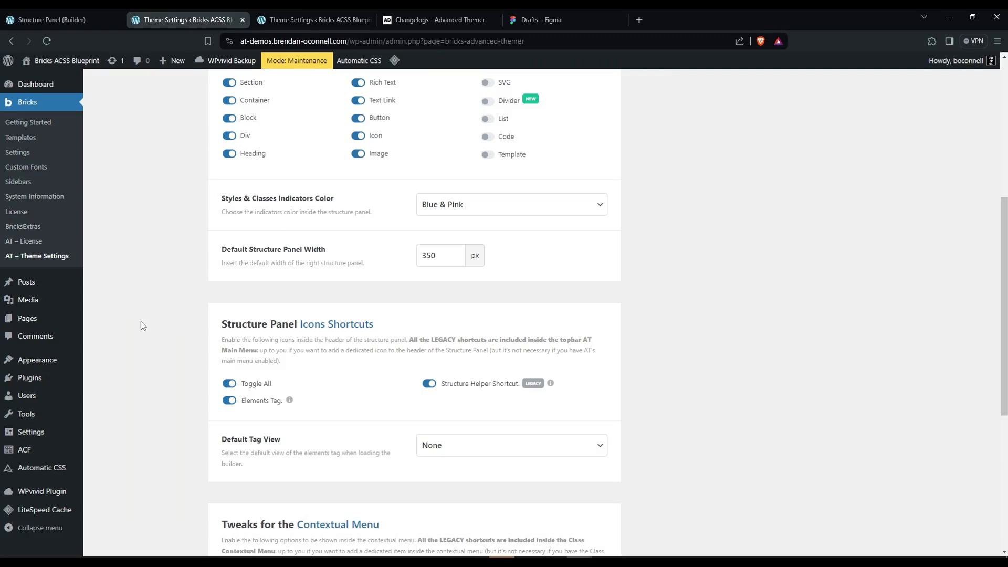
scroll(175, 272, "down", 3)
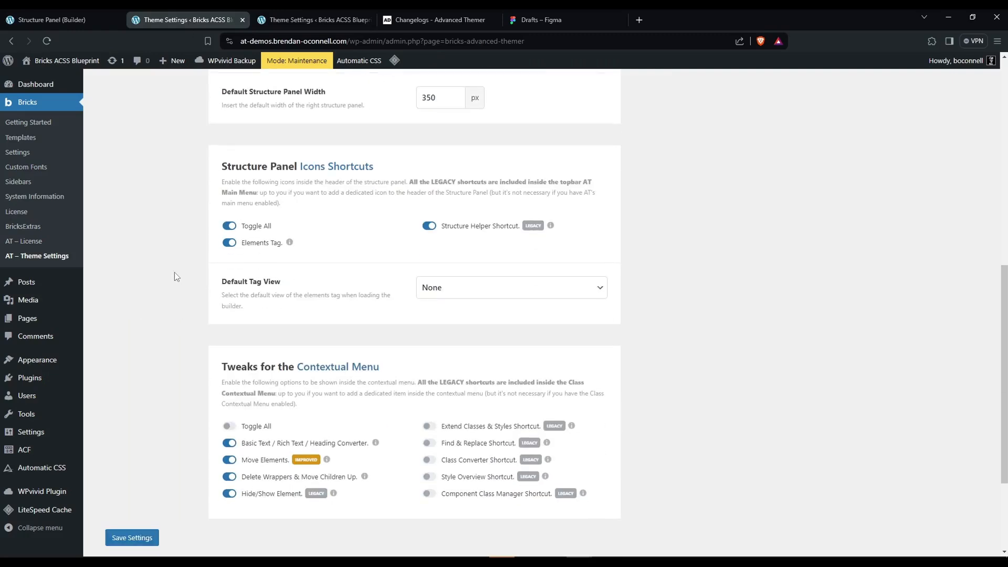
scroll(181, 274, "down", 2)
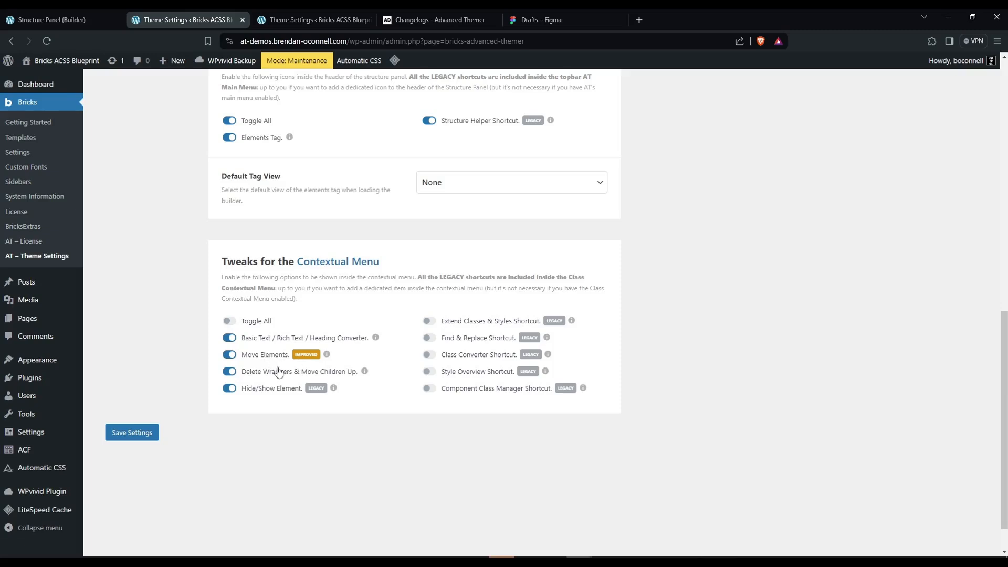
Return to the Bricks builder, expand the first My Card in the second Section and select its Basic Text.
left_click(73, 21)
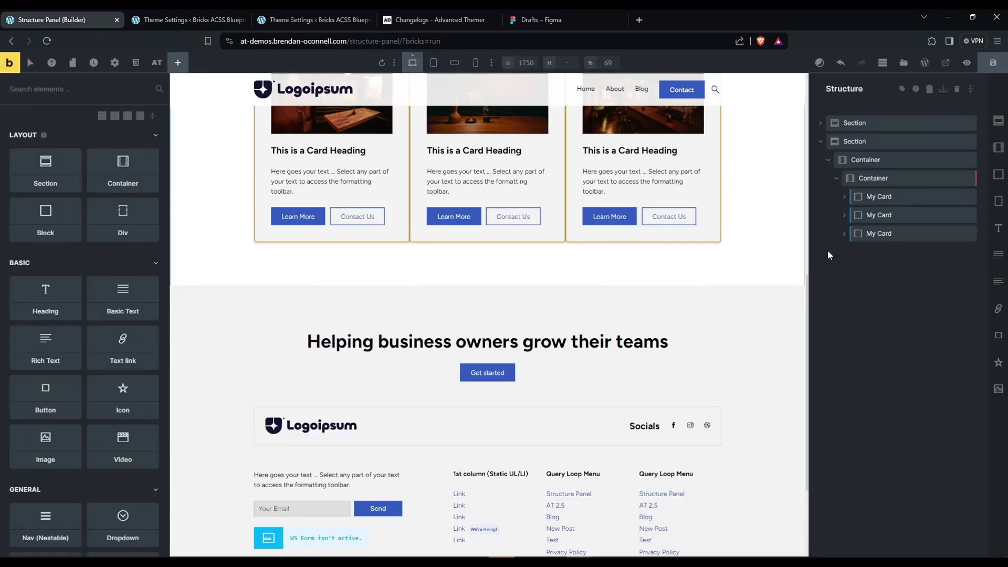
right_click(884, 196)
left_click(847, 212)
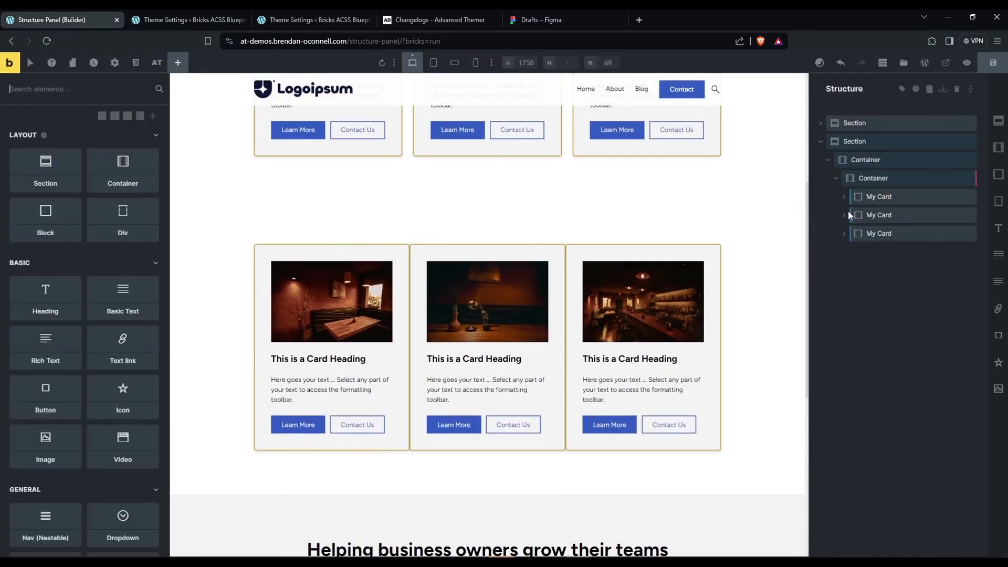
left_click(887, 196)
left_click(903, 214)
left_click(895, 233)
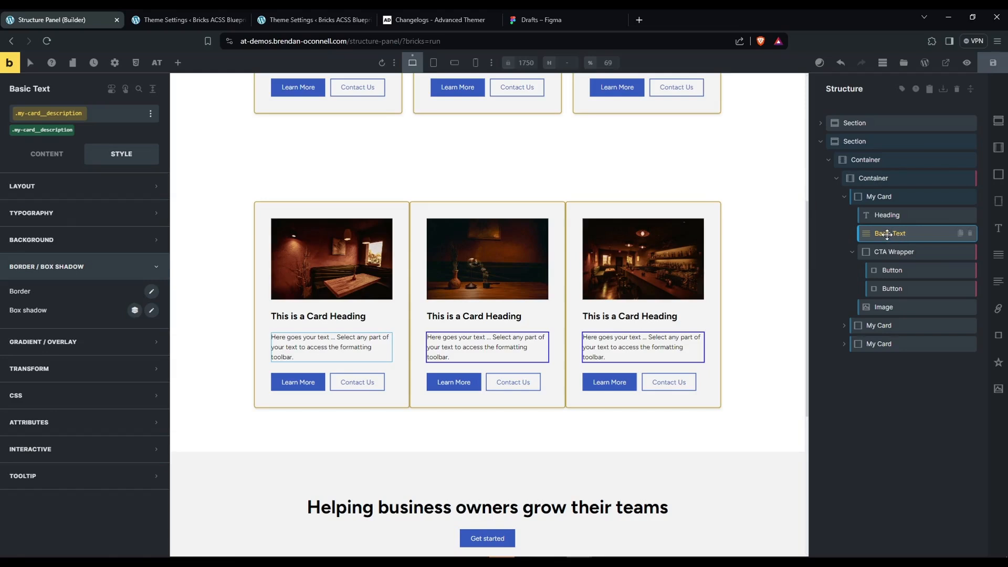
Convert the first card's Basic Text element to Rich Text and try the text selection in its content editor.
right_click(887, 234)
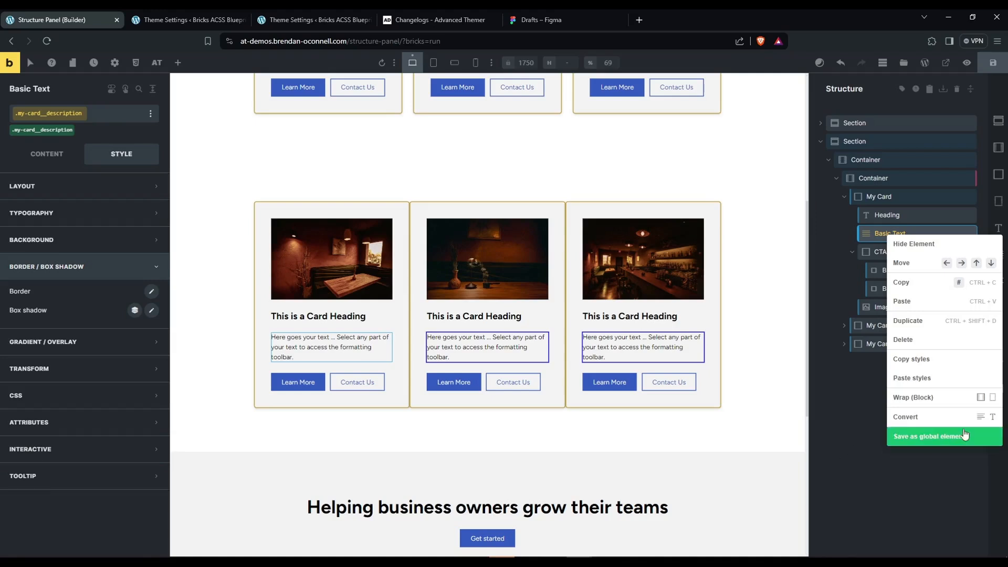
left_click(980, 416)
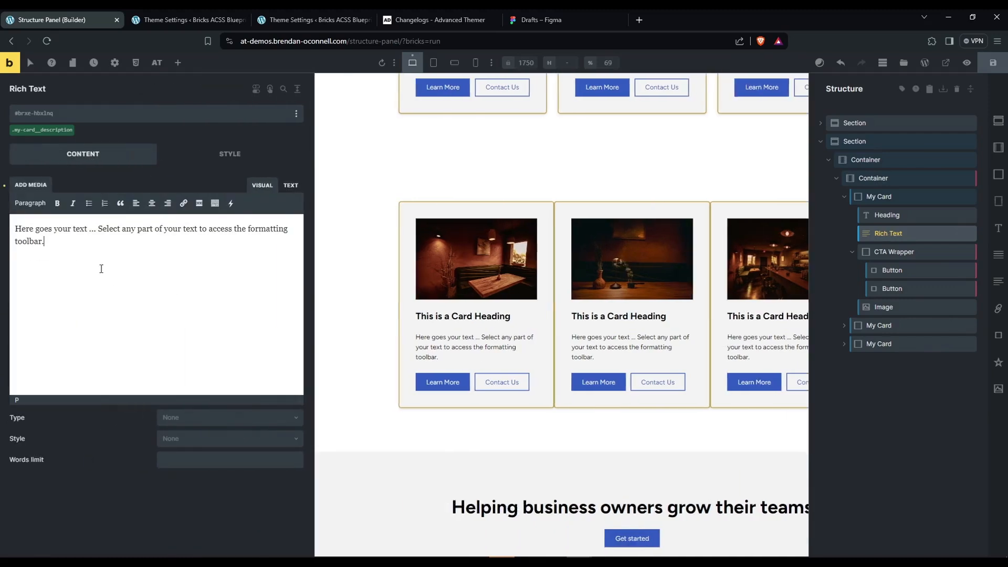
left_click_drag(249, 229, 293, 233)
left_click(273, 229)
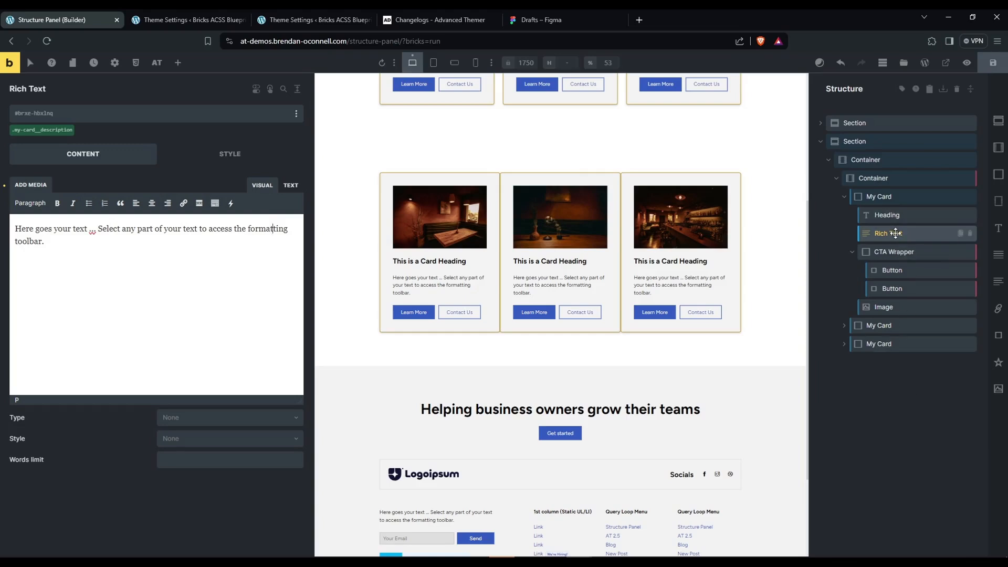
Convert the Rich Text element to a Heading and check its HTML tag by temporarily showing the element tags.
right_click(896, 232)
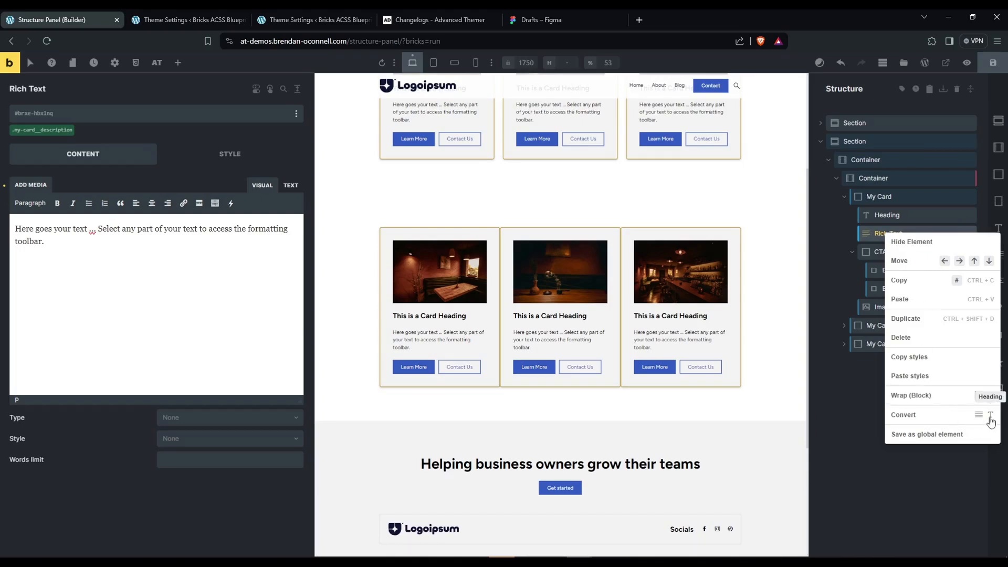
left_click(990, 414)
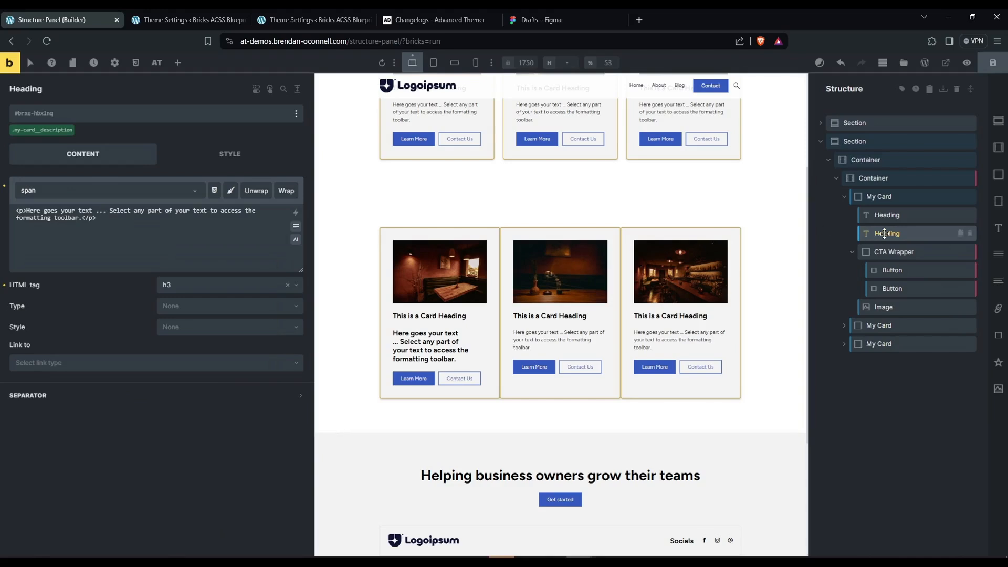
left_click(901, 91)
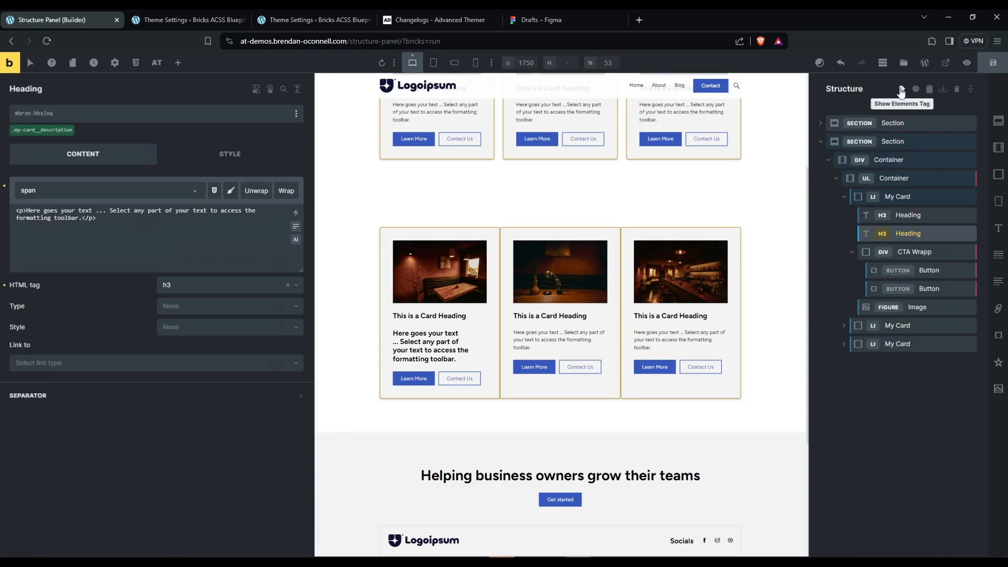
left_click(884, 236)
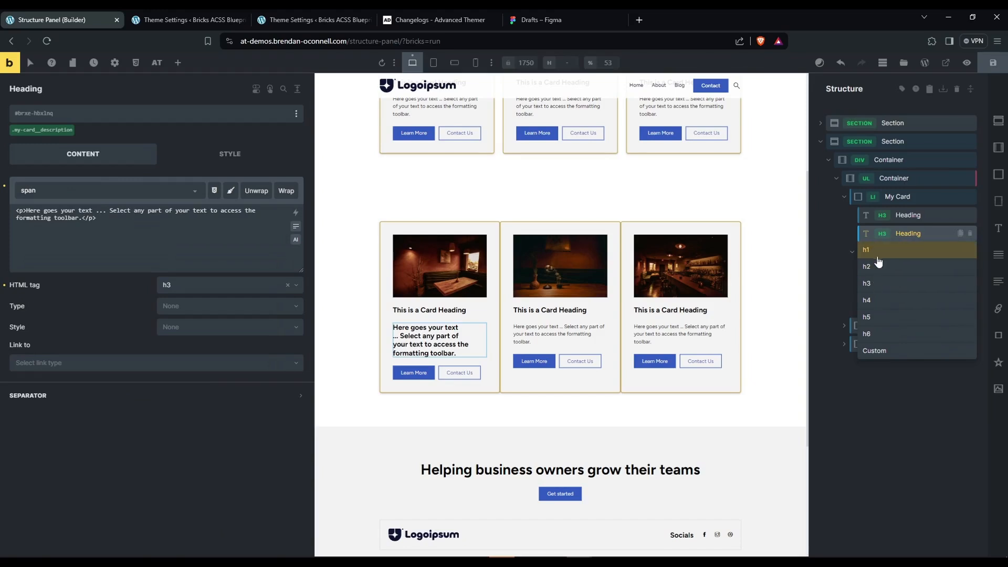
left_click(885, 237)
left_click(902, 90)
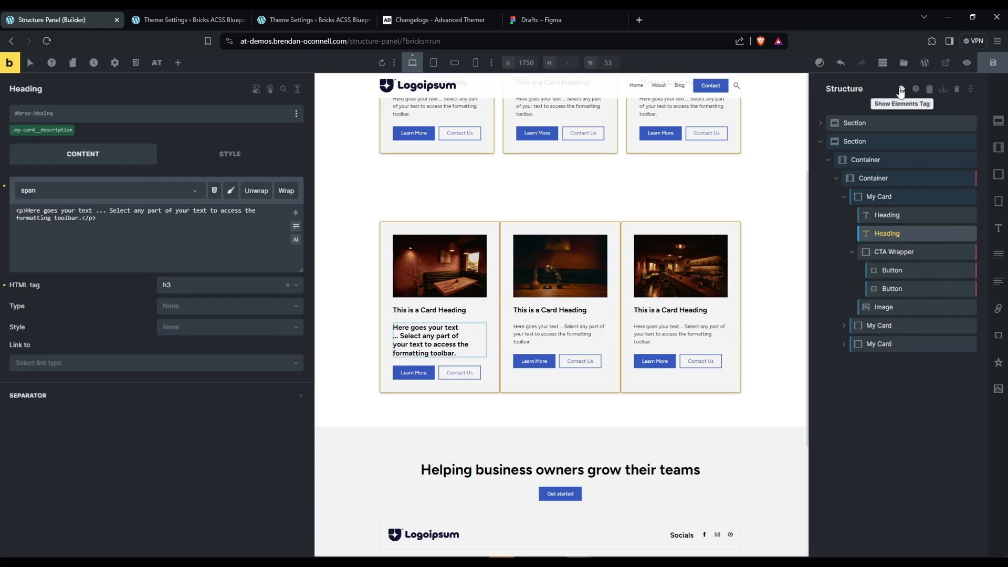
Convert the first card's description from a Heading back to Basic Text.
right_click(905, 236)
right_click(904, 236)
left_click(850, 227)
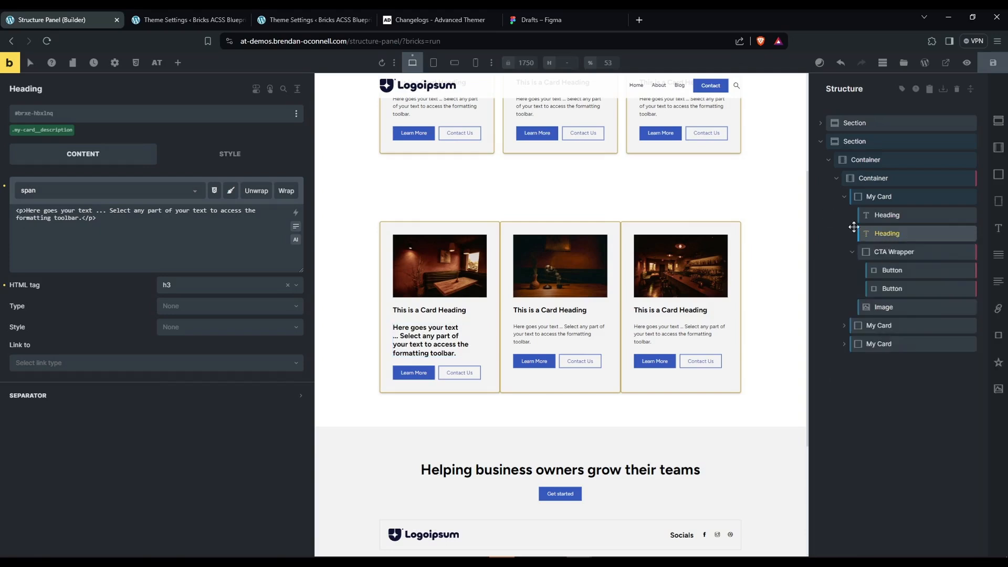
right_click(889, 239)
left_click(984, 424)
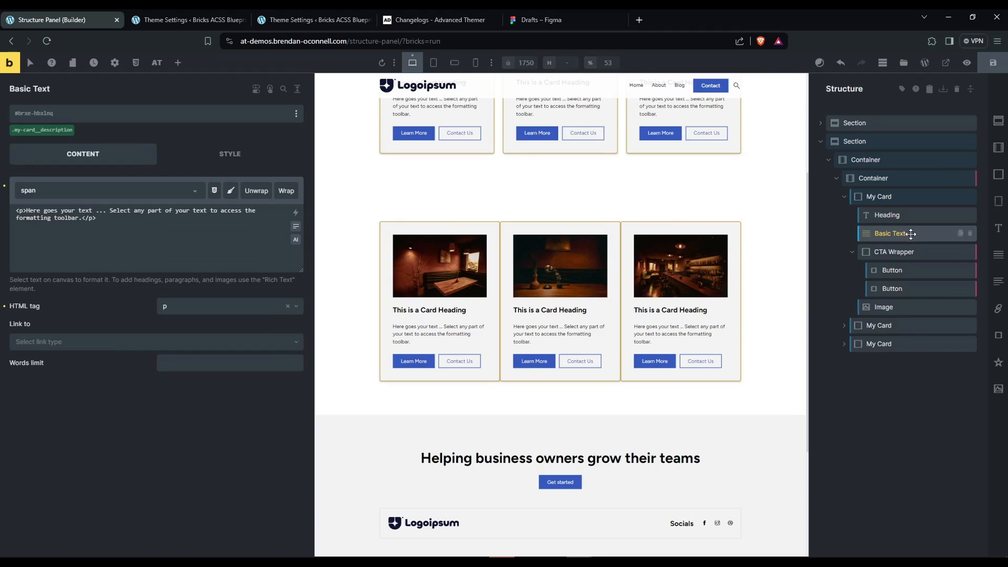
Expand the first Section and unhide the Container directly below the Title Container.
scroll(521, 294, "up", 5)
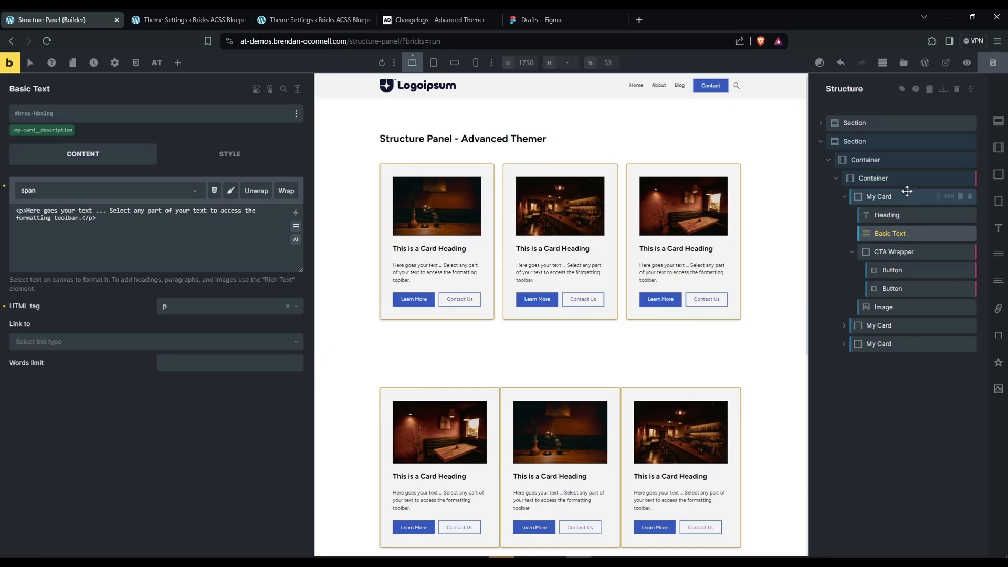
left_click(821, 124)
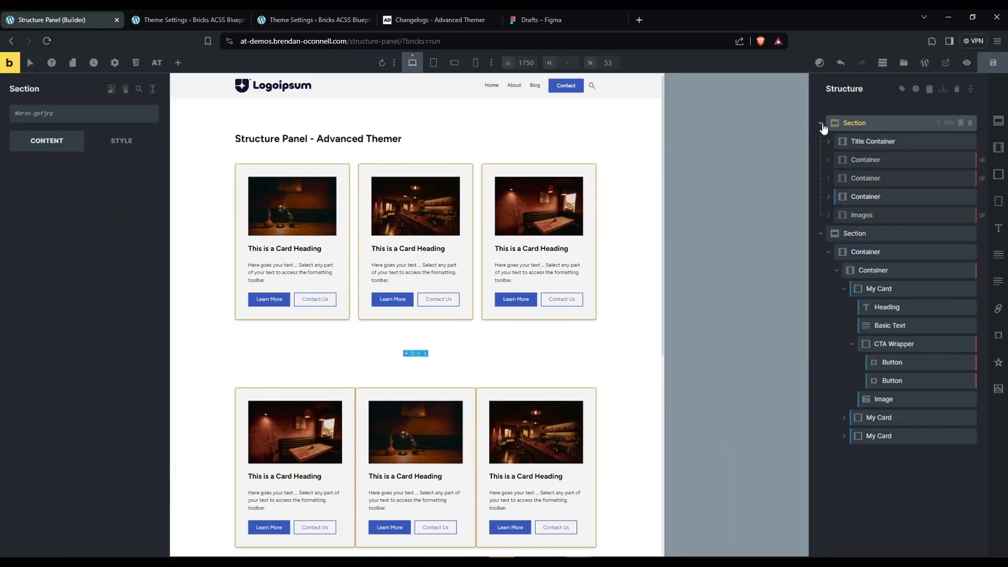
left_click(868, 160)
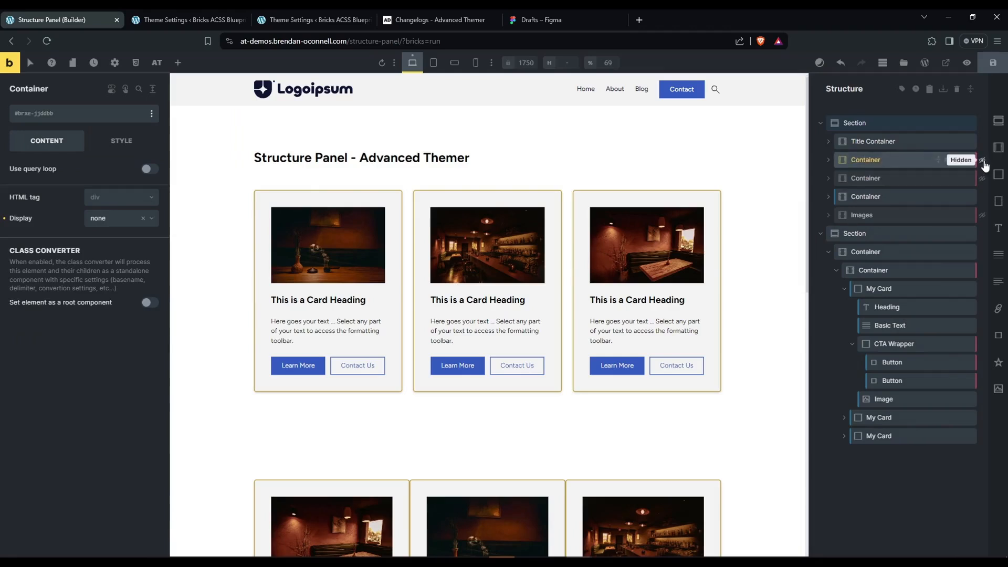
left_click(983, 160)
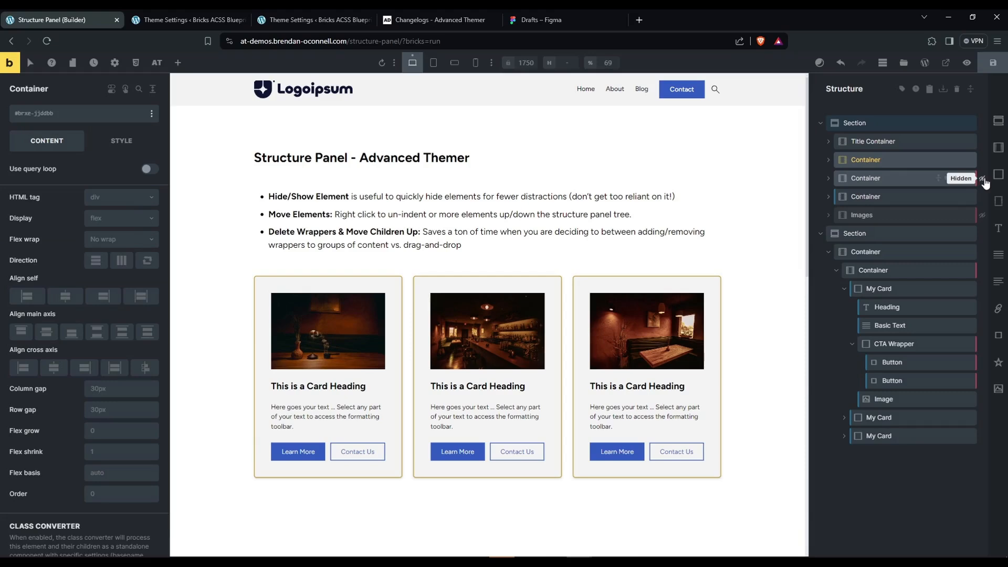
left_click(982, 180)
Wrap the first My Card of the second Section in a Block and expand the Block to show the nested card.
left_click(885, 290)
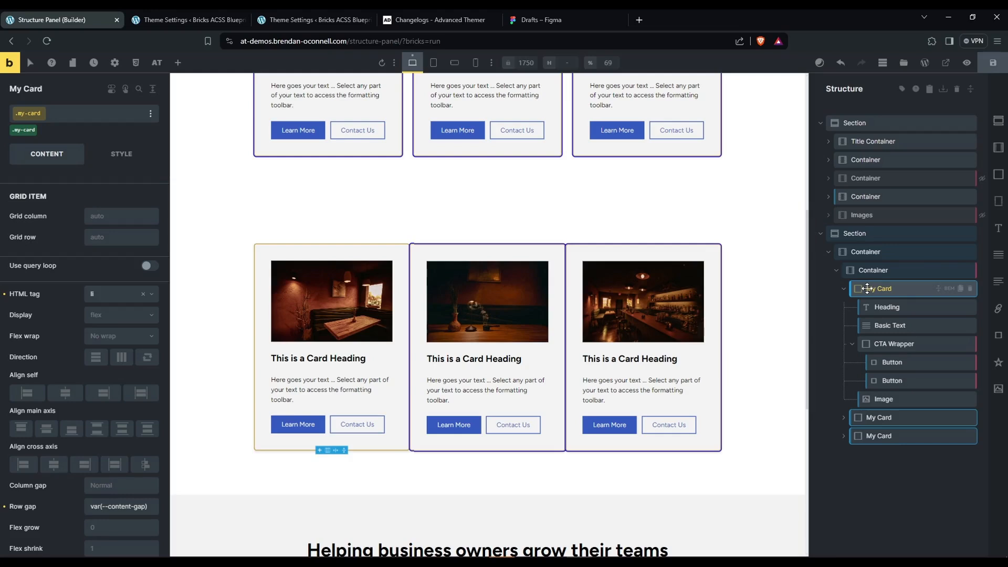
right_click(867, 288)
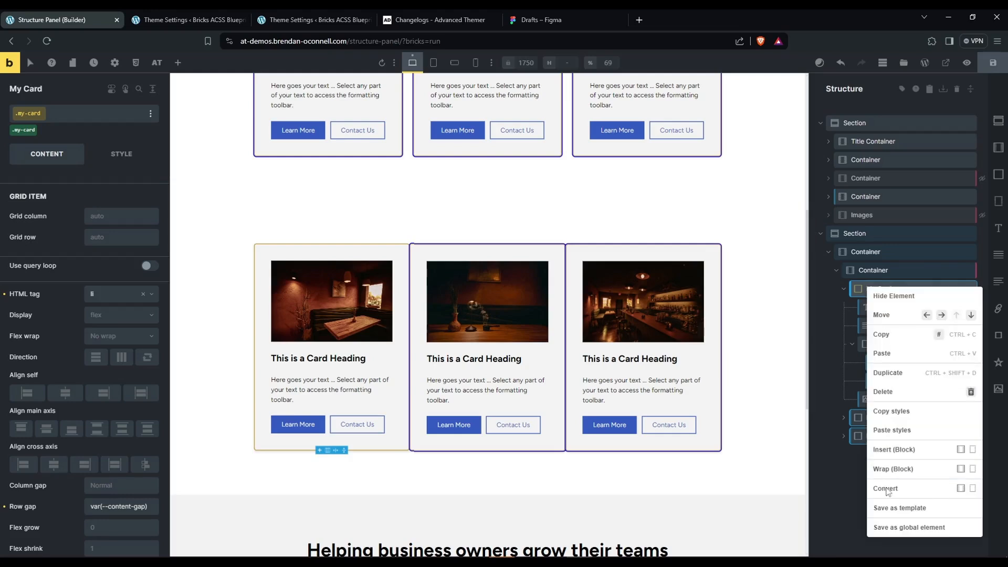
left_click(901, 475)
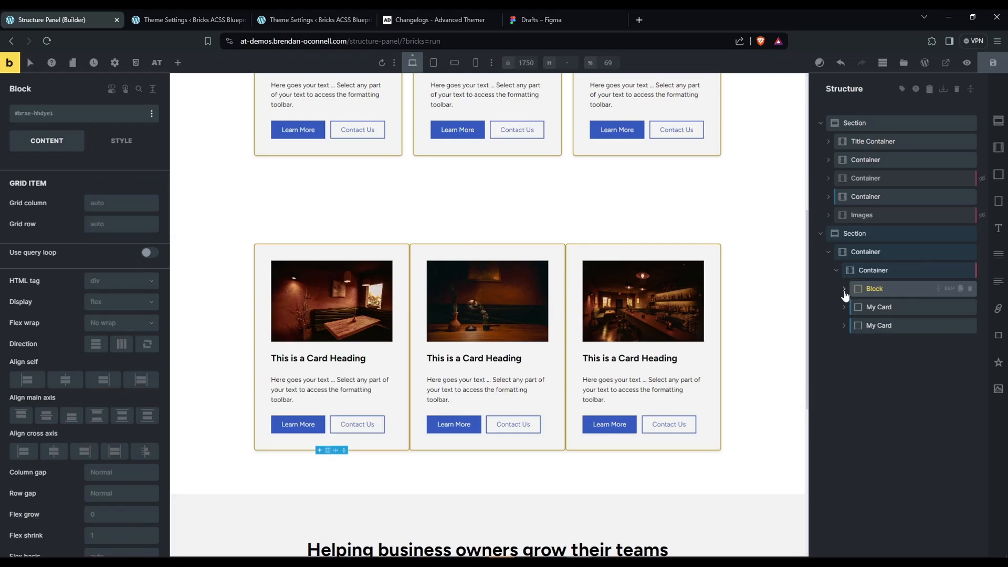
left_click(889, 308)
left_click(887, 289)
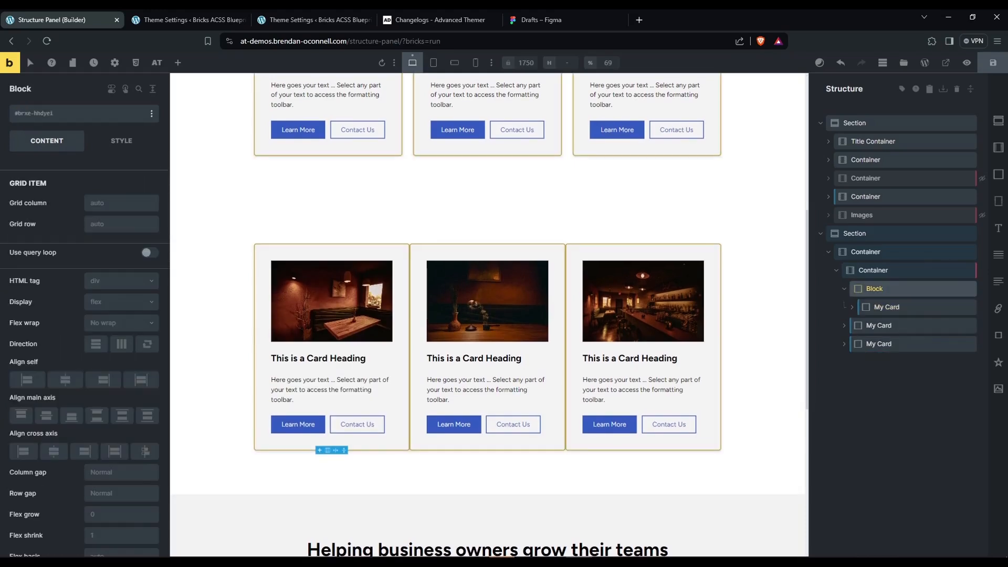
Expand the wrapped My Card to view its children and compare its settings with those of the parent Block.
left_click(884, 307)
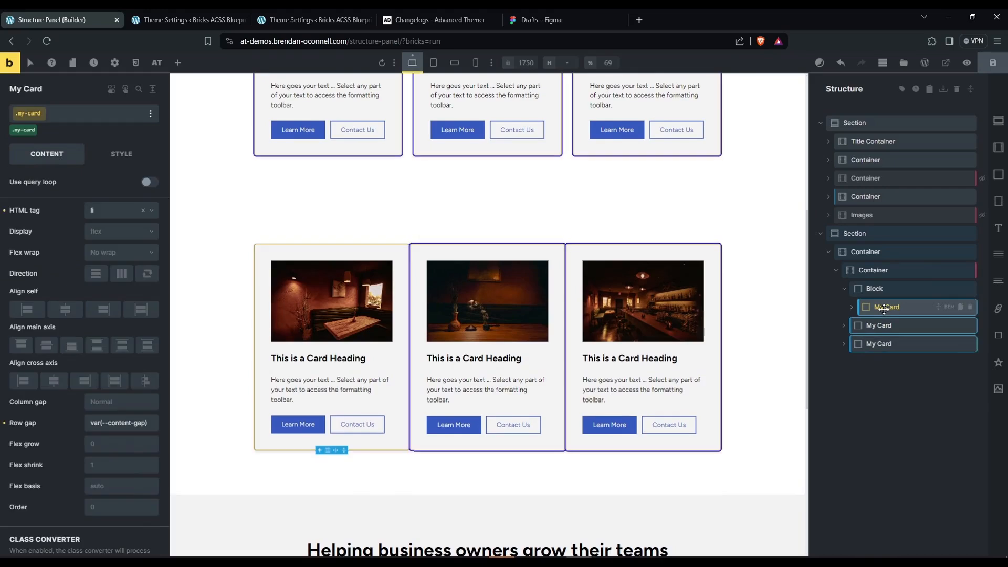
left_click(896, 290)
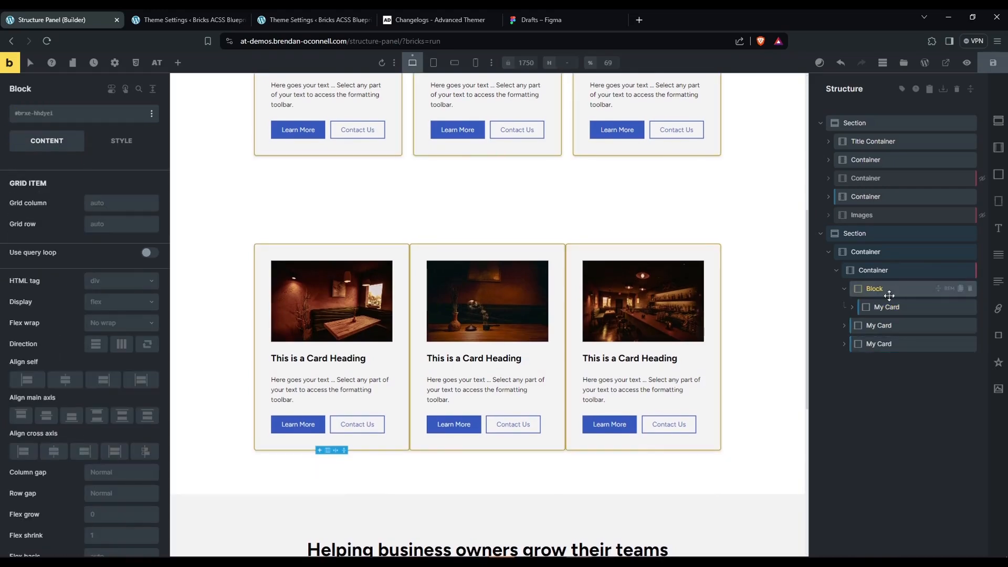
left_click(885, 307)
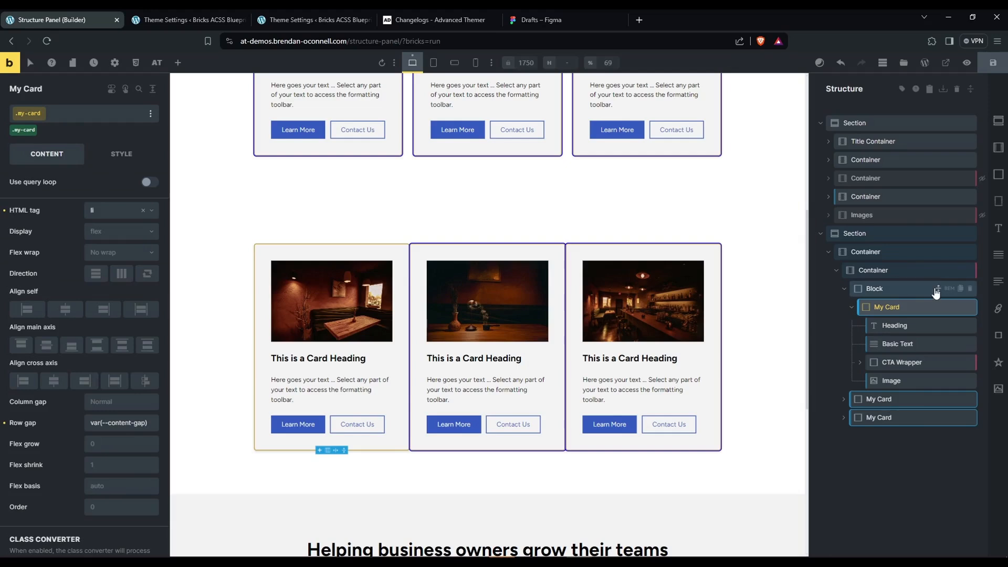
left_click(887, 288)
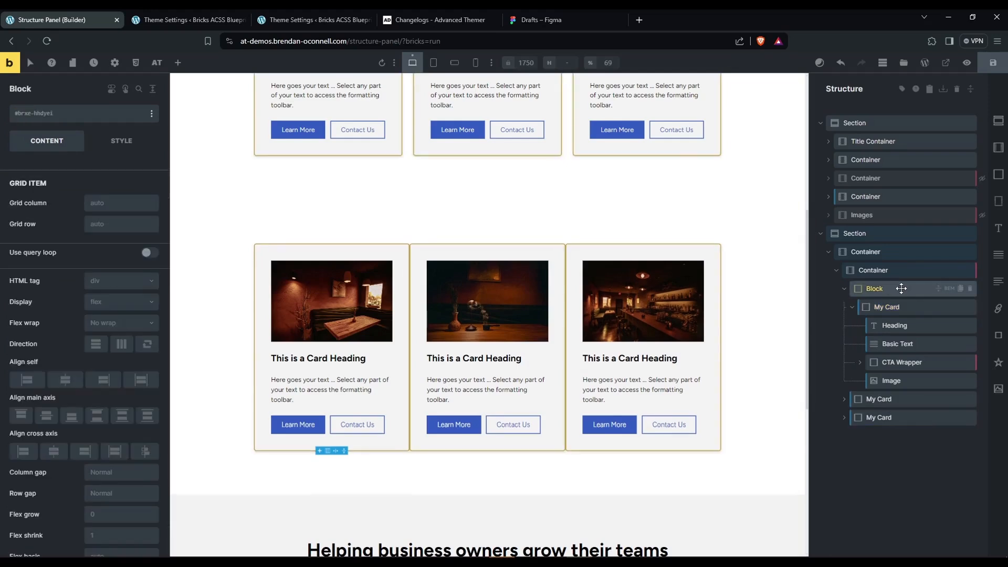
Delete the Block wrapper while moving its children up, and save the page with the first My Card expanded.
right_click(901, 290)
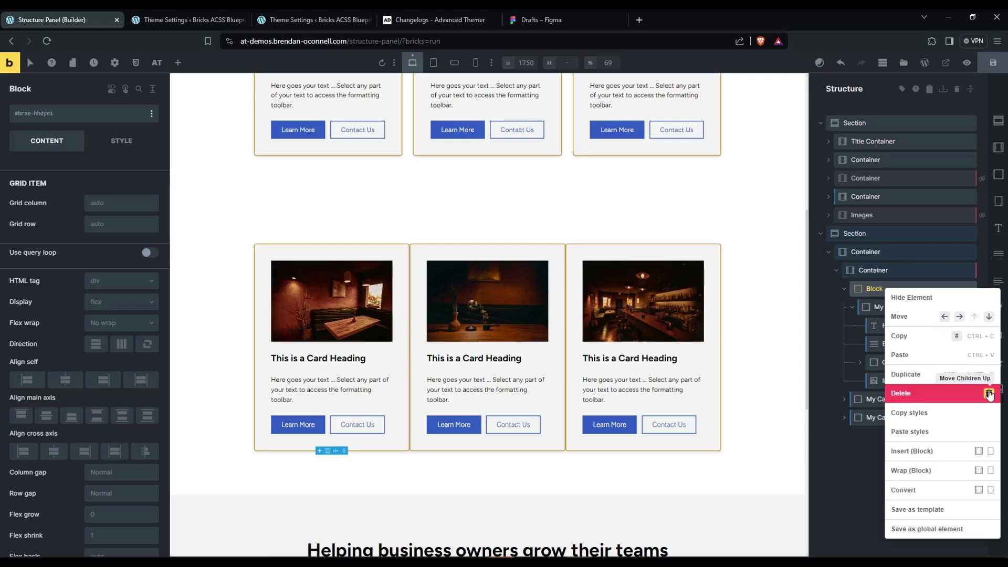
left_click(989, 395)
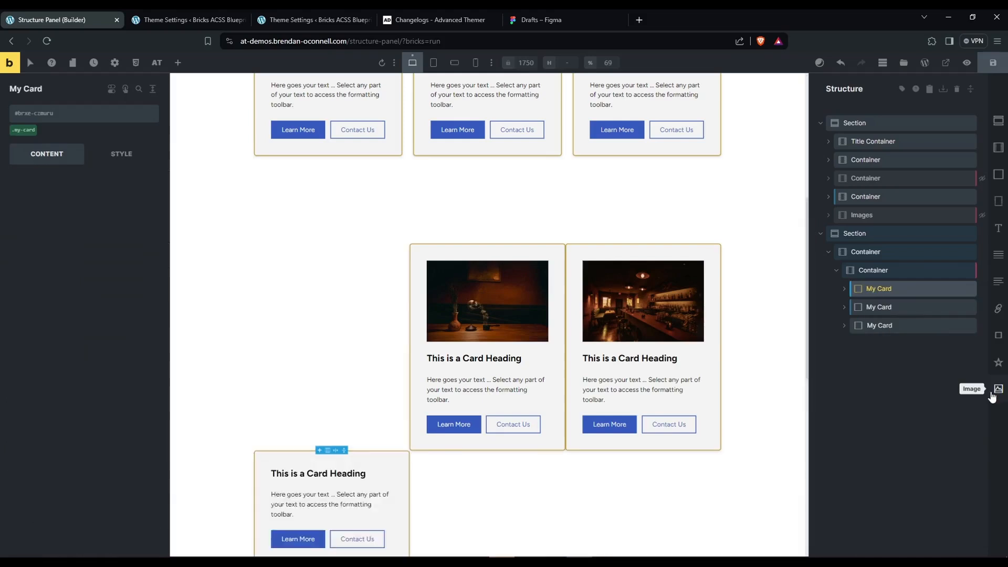
left_click(844, 289)
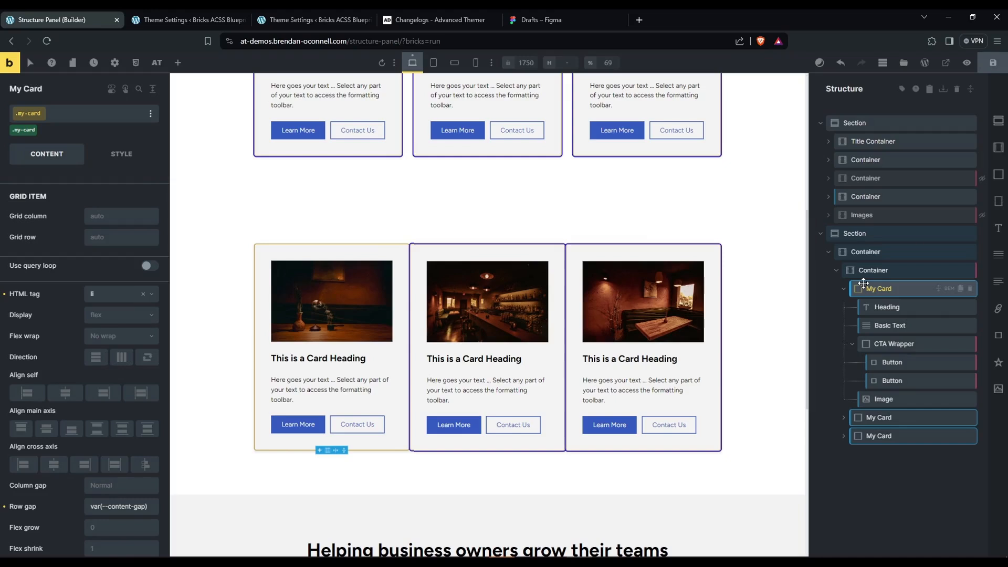
key("ctrl+s")
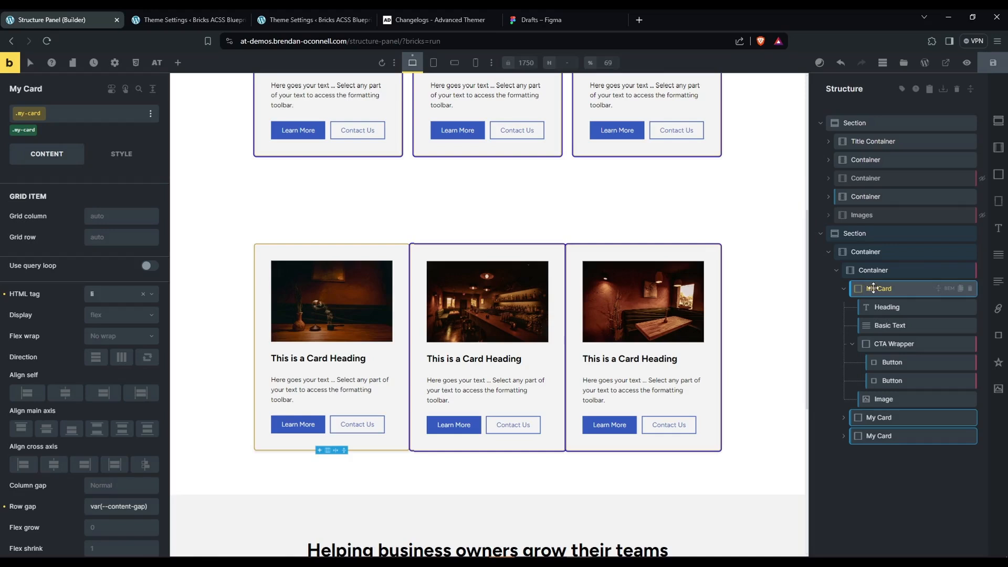
Add an empty Block to the card grid Container, place it above the first My Card and select that card.
right_click(875, 288)
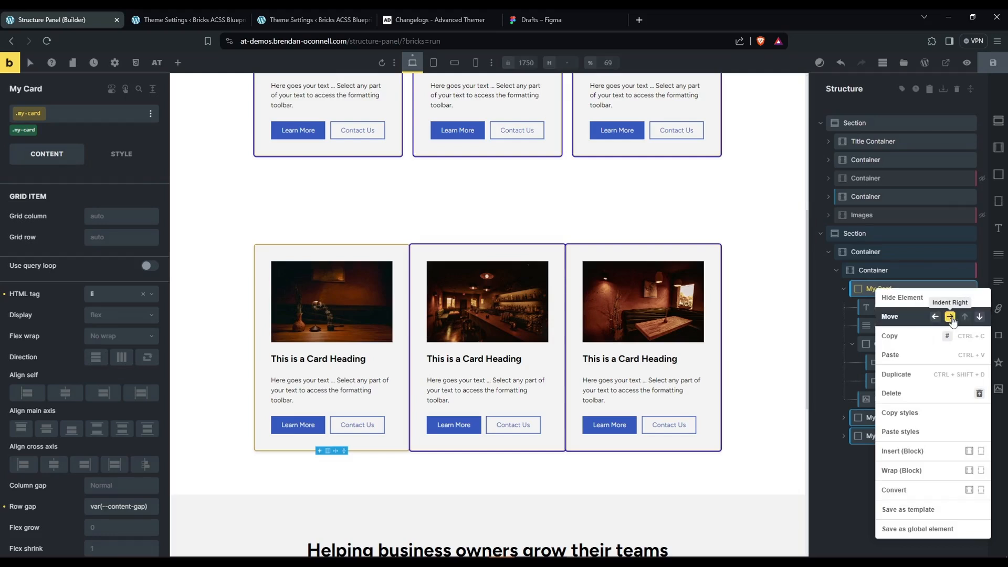
left_click(952, 270)
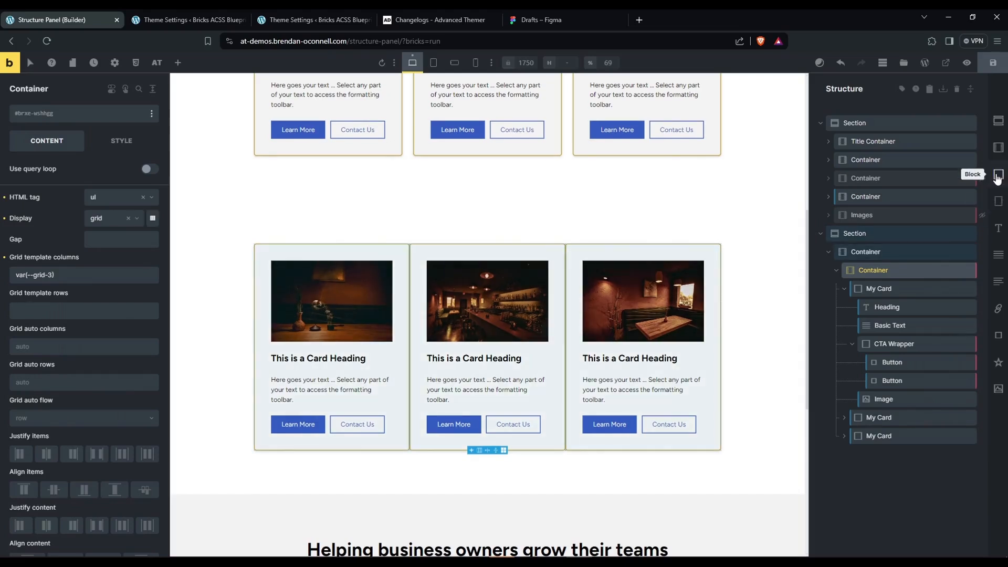
left_click(998, 173)
left_click_drag(873, 454, 862, 290)
left_click(868, 308)
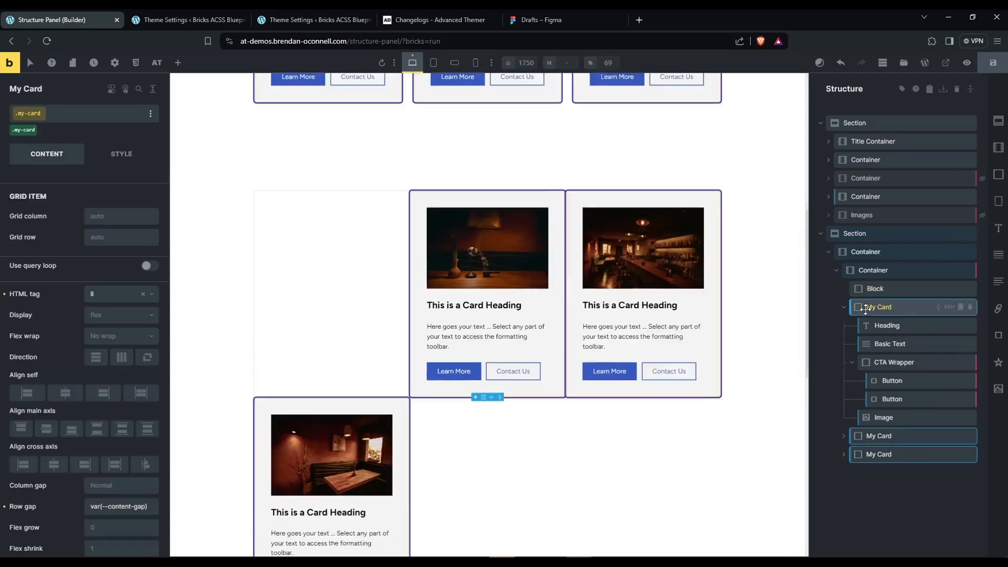
Nest the first My Card inside the empty Block above it and check the settings of both the Block and the nested card.
right_click(869, 309)
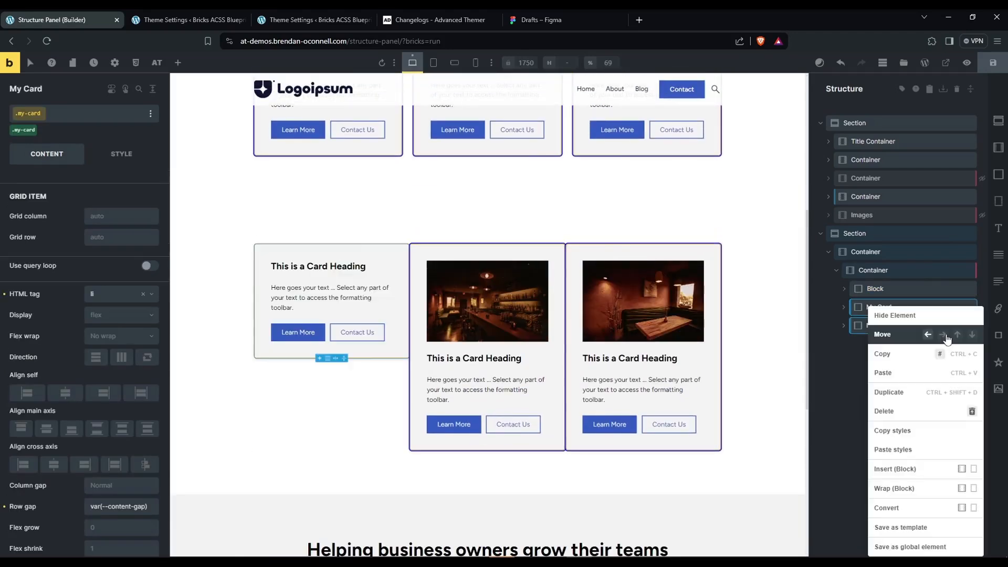
left_click(943, 335)
left_click(888, 289)
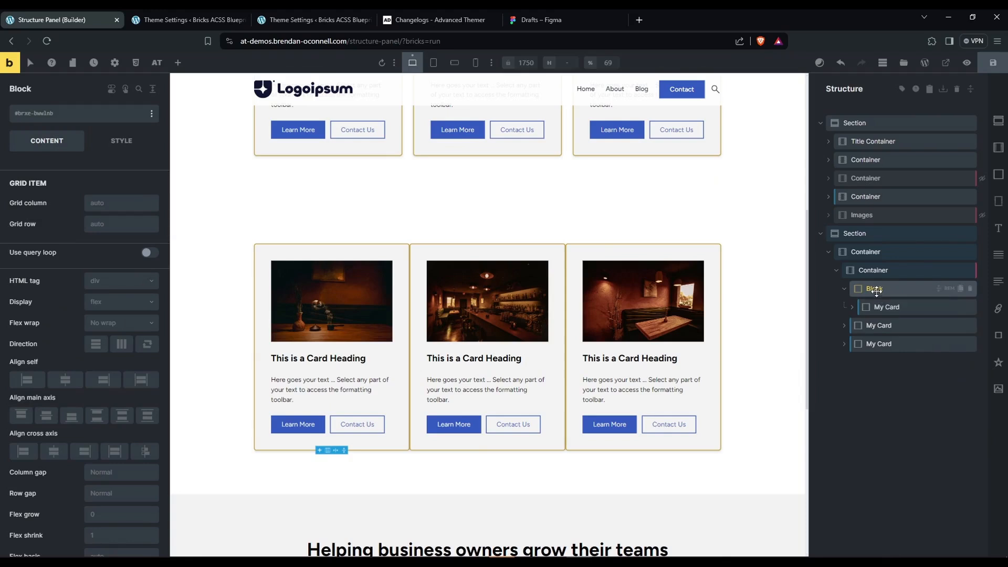
left_click(894, 306)
left_click(880, 289)
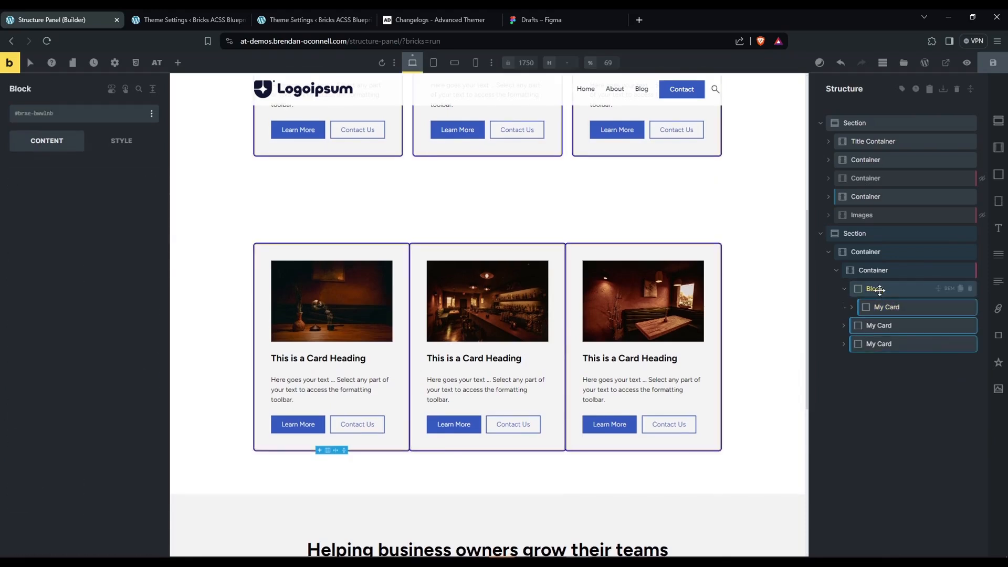
Delete the Block wrapper while moving its nested My Card up into the card grid Container, and save the page.
right_click(880, 290)
left_click(981, 393)
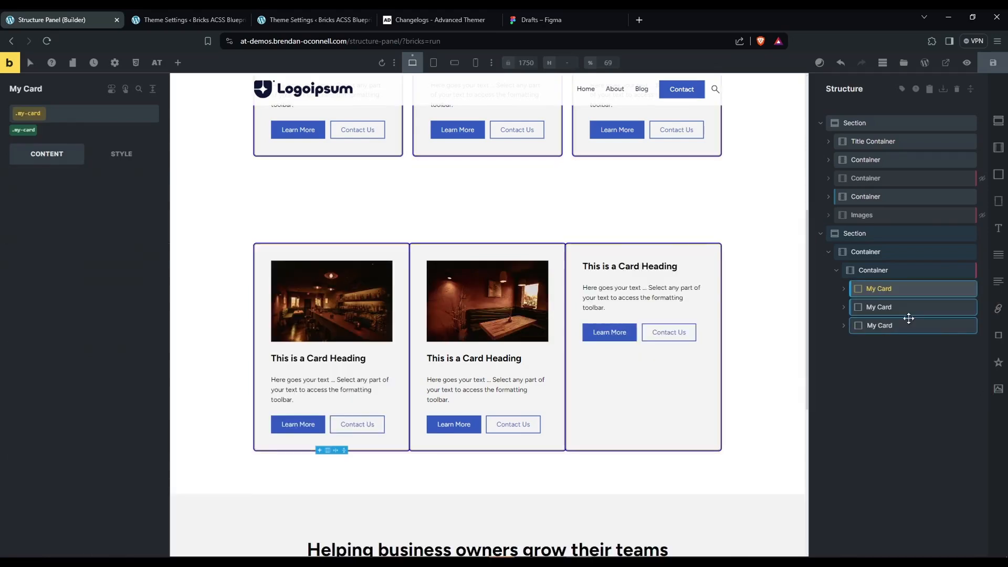
left_click(992, 66)
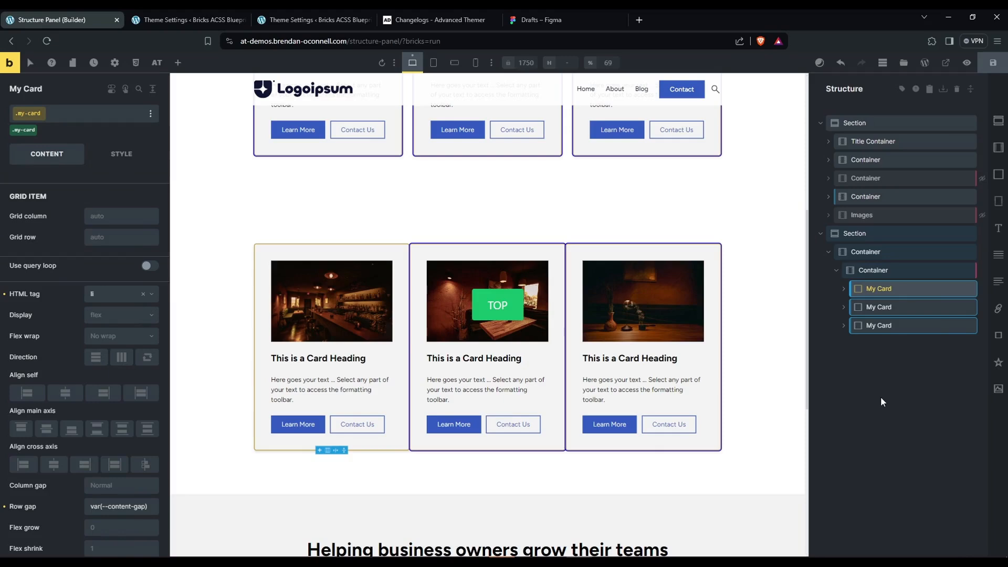
Switch to the Theme Settings page and review the Structure Panel builder tweaks, element-creation shortcuts and contextual menu options.
left_click(198, 20)
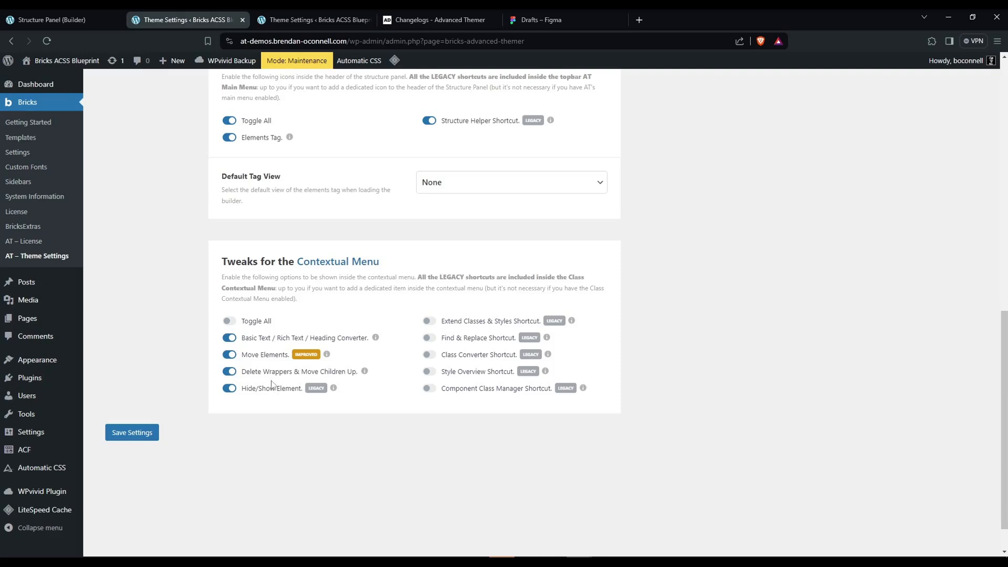
scroll(168, 226, "up", 15)
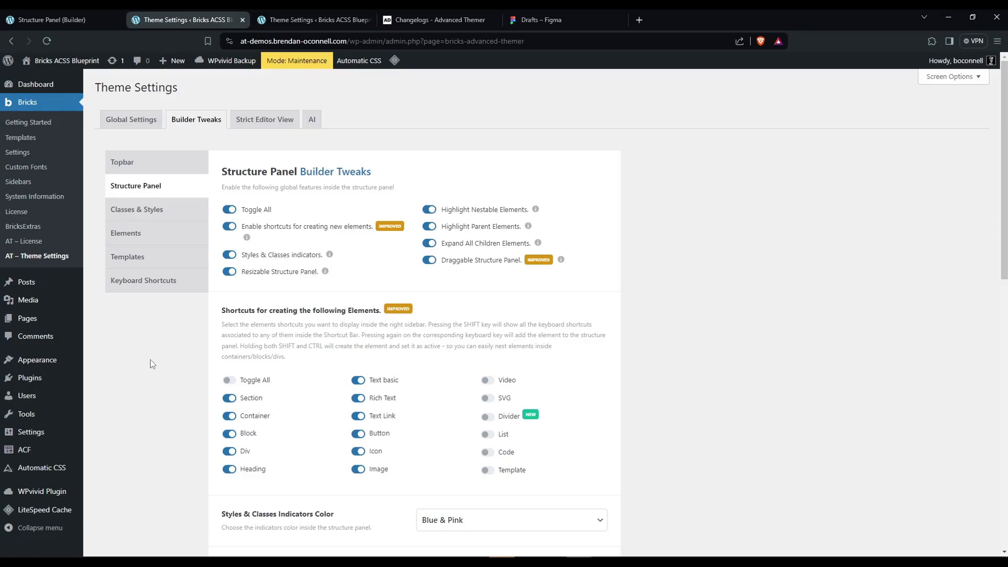
scroll(150, 359, "down", 9)
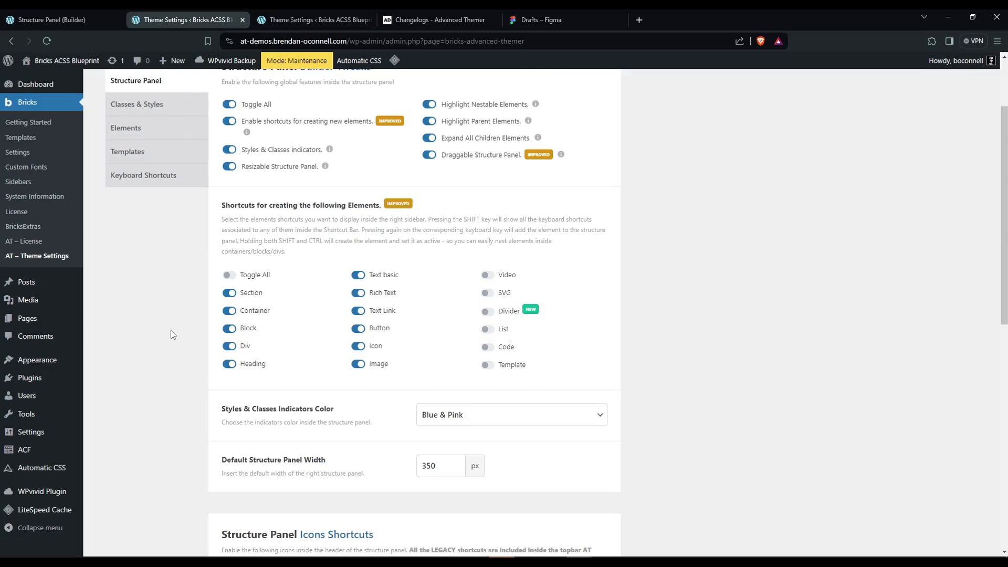
scroll(171, 334, "up", 2)
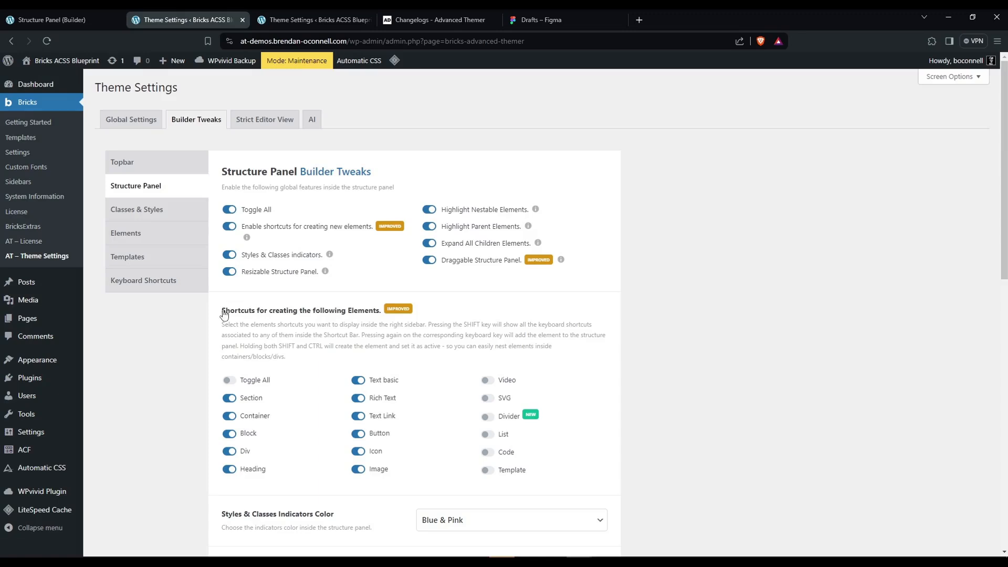
left_click_drag(221, 310, 173, 339)
left_click(174, 339)
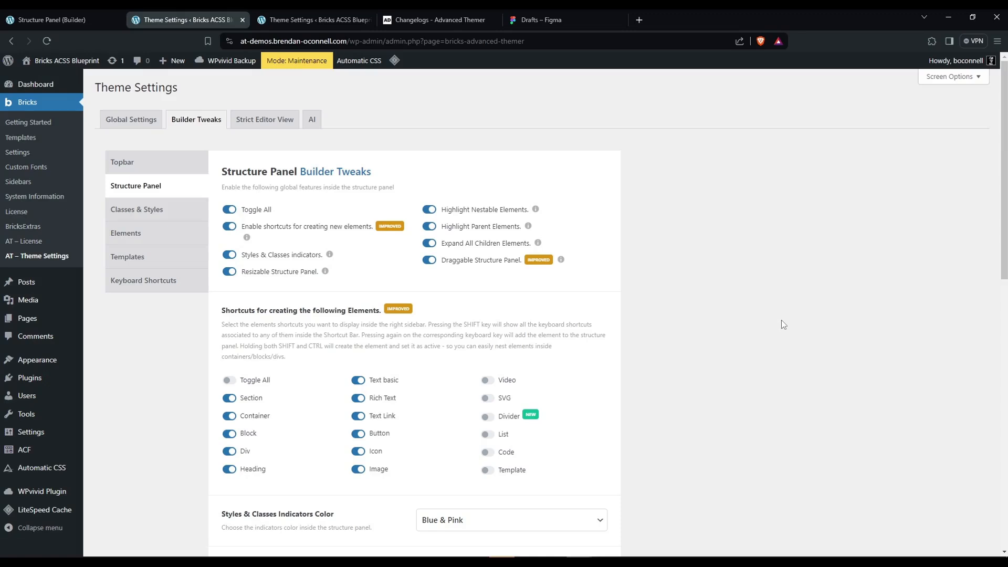